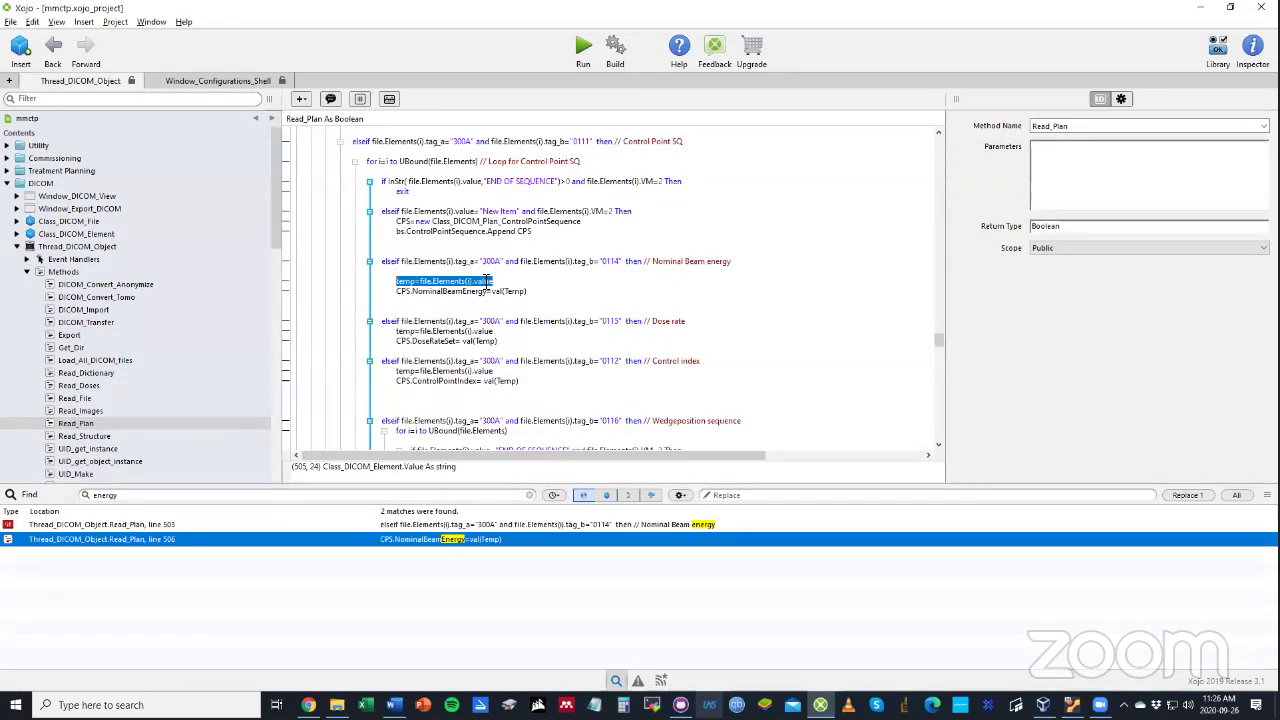
Set a breakpoint on the line that assigns CPS.NominalBeamEnergy in the Read_Plan method.
left_click(286, 321)
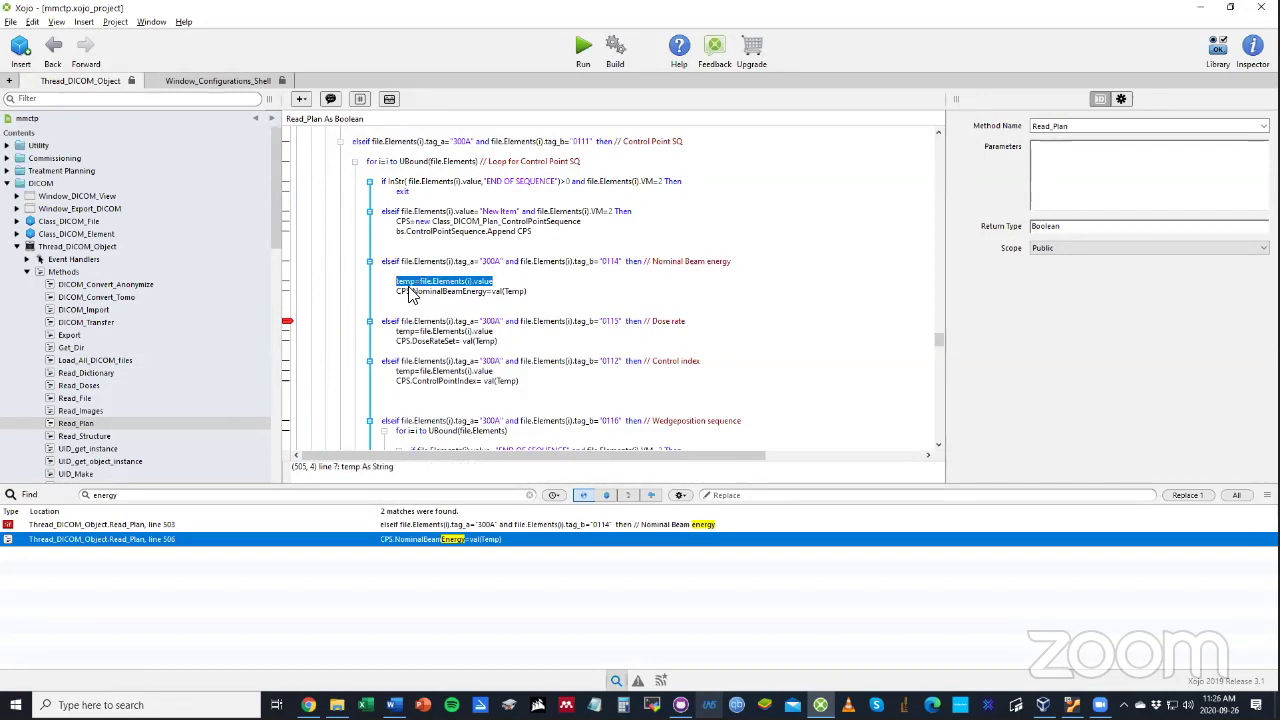
left_click(287, 291)
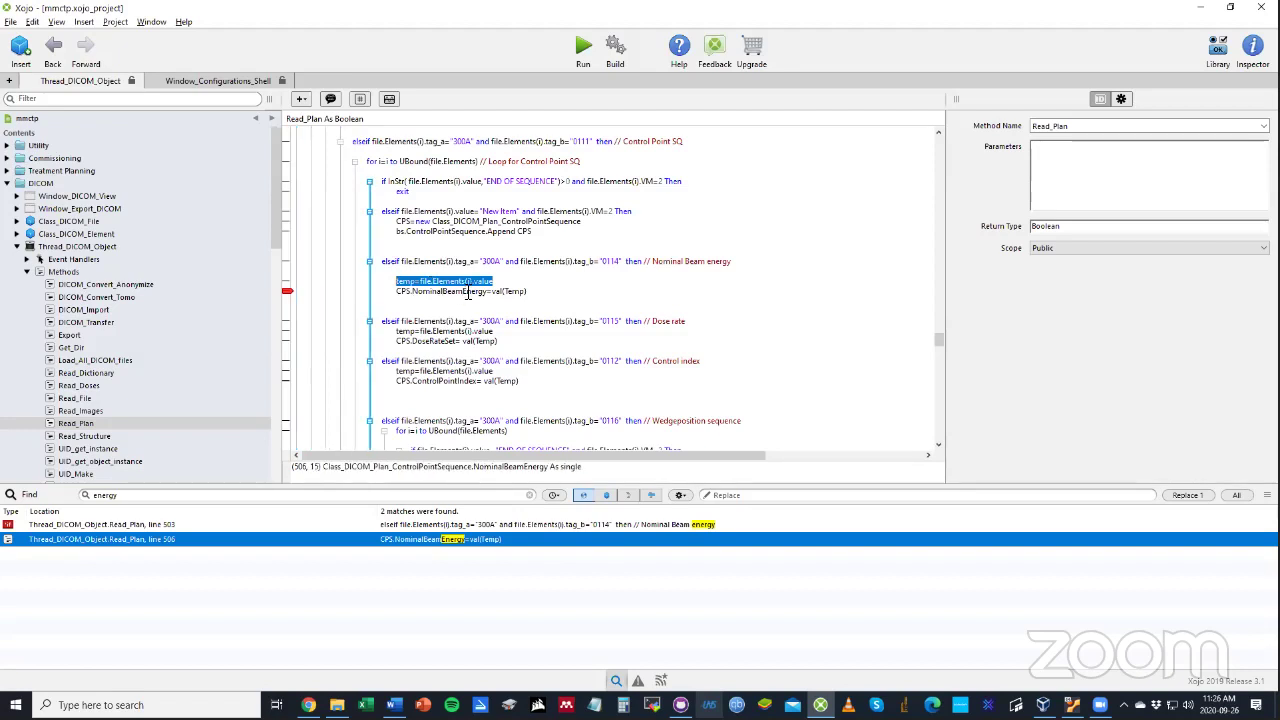
left_click(288, 291)
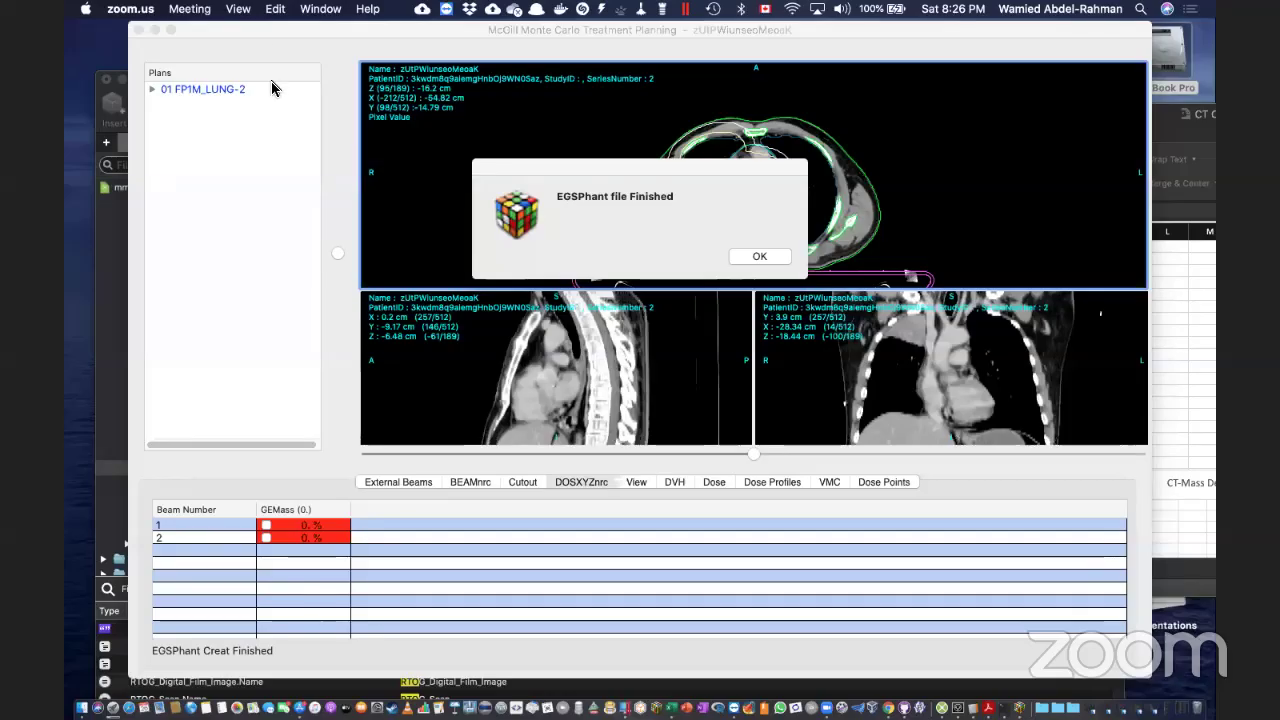
Switch to MMCTP, dismiss the EGSPhant completion message, and open beam 1's GEMass EGSPhant for viewing.
left_click(263, 35)
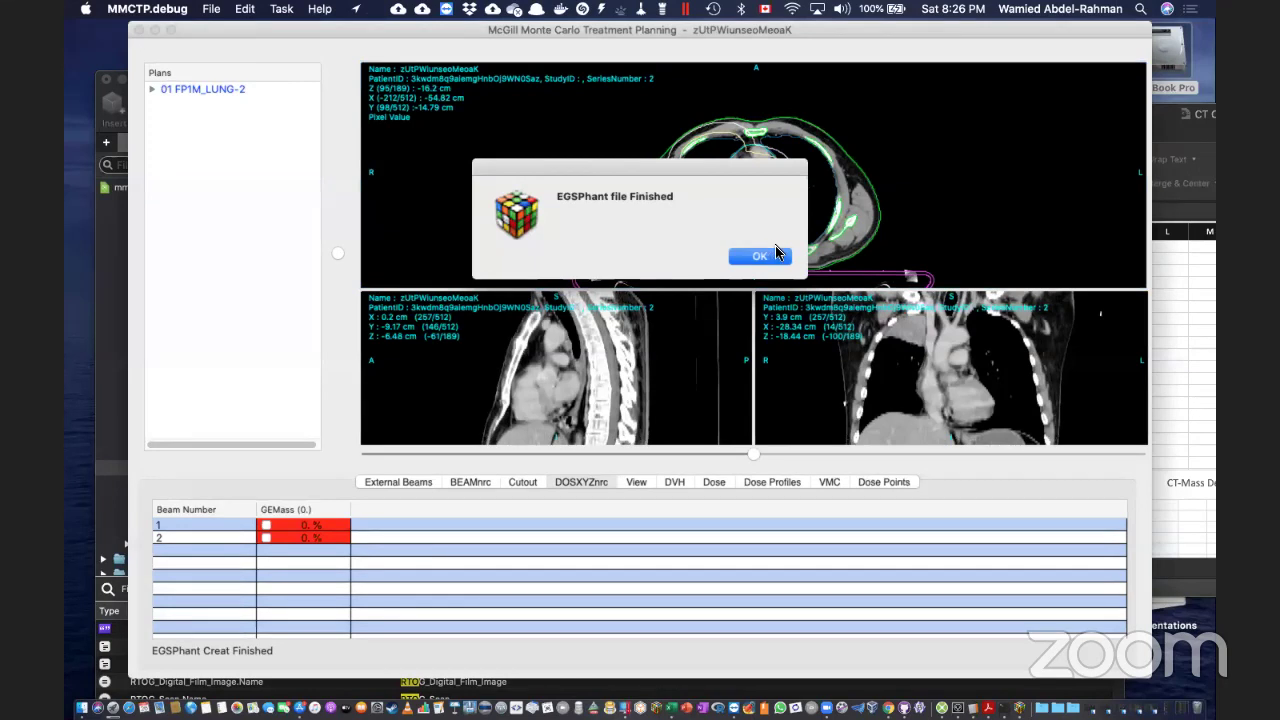
left_click(766, 257)
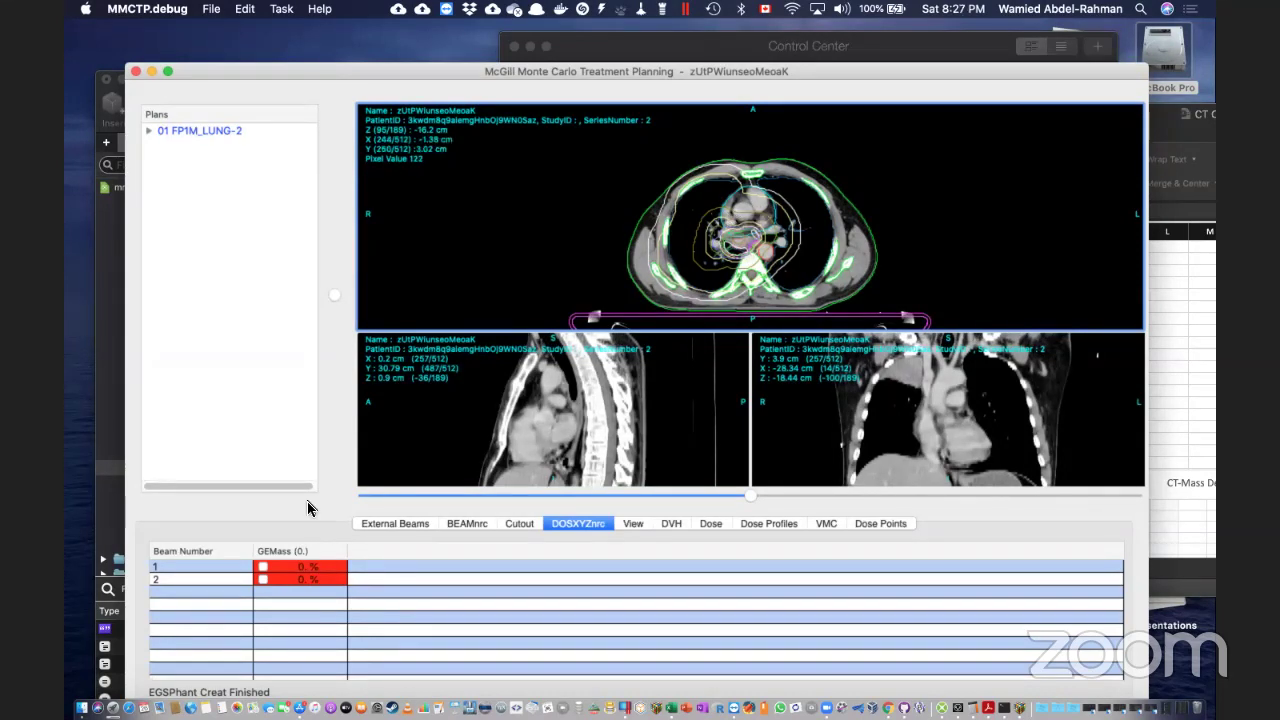
left_click(304, 569)
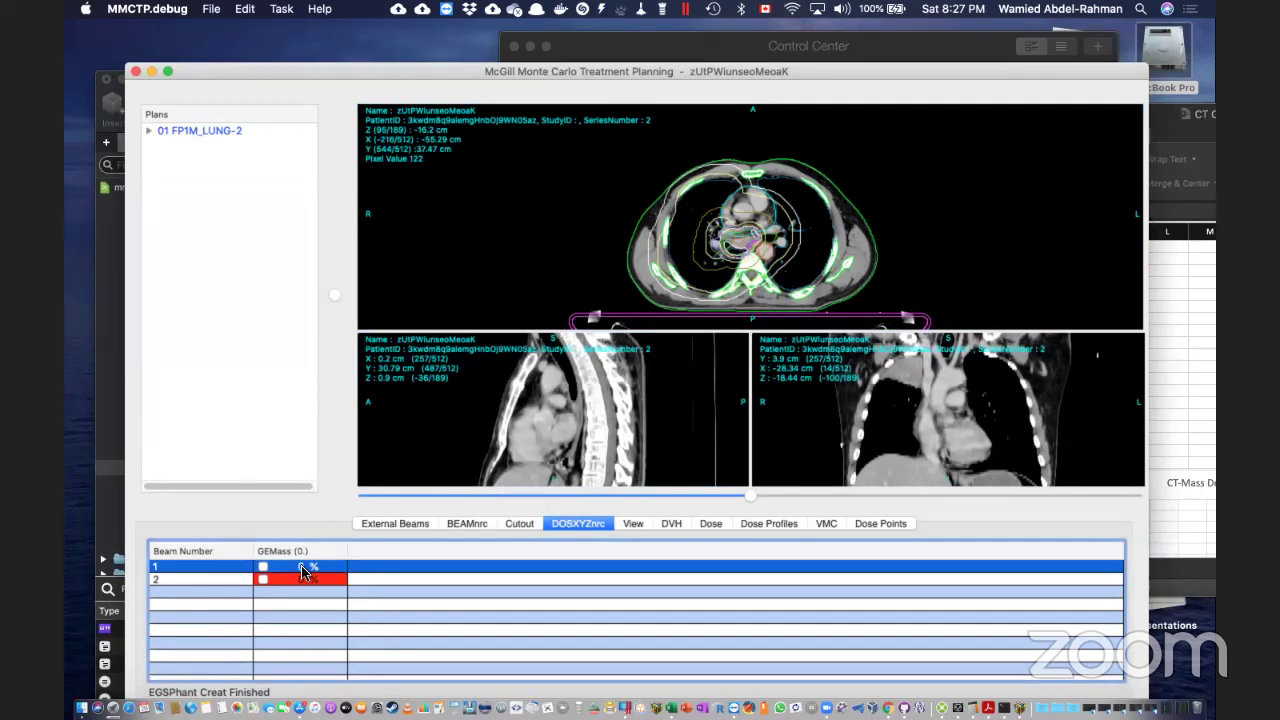
right_click(304, 569)
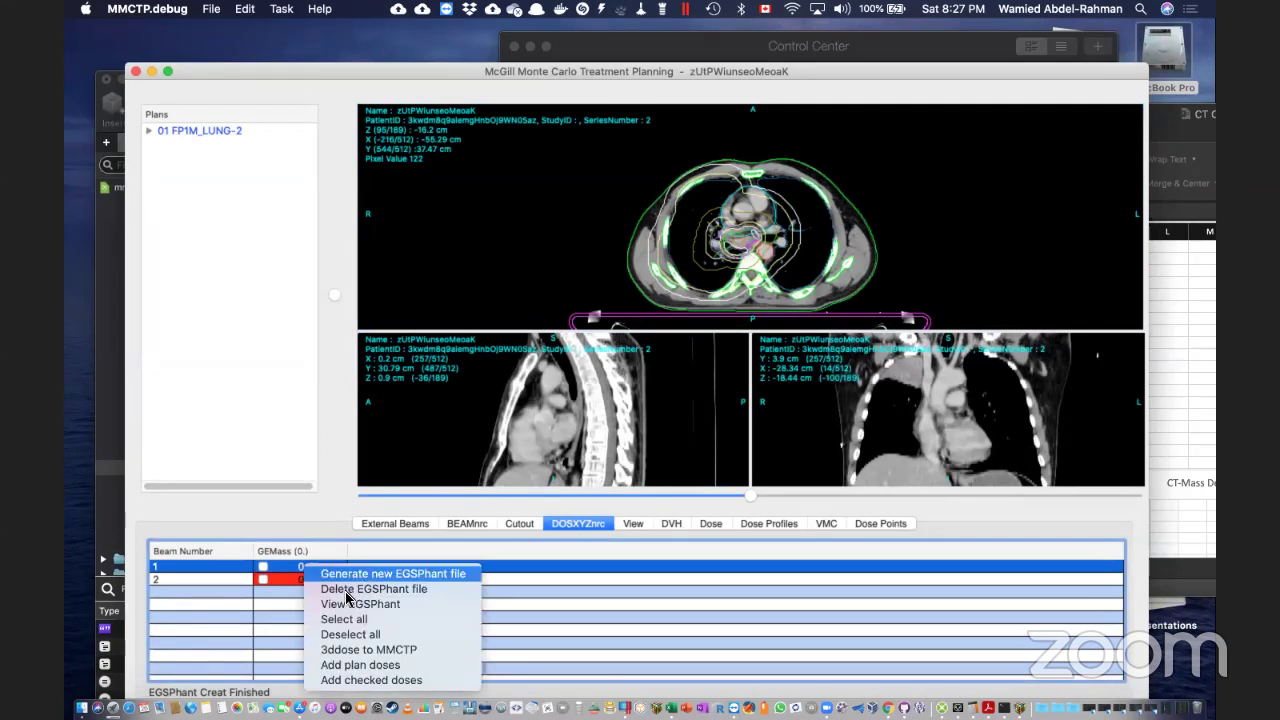
left_click(347, 604)
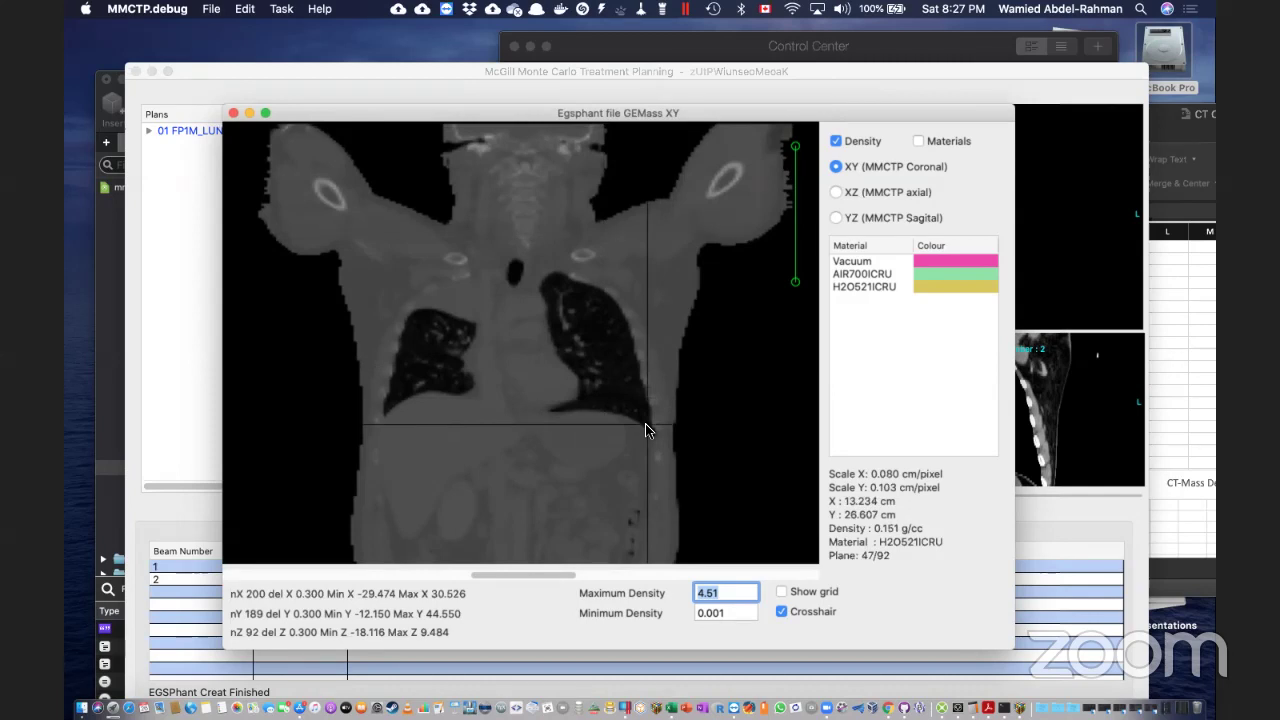
Compare the GEMass phantom's coronal view with density only, materials only, and both overlaid.
left_click(915, 147)
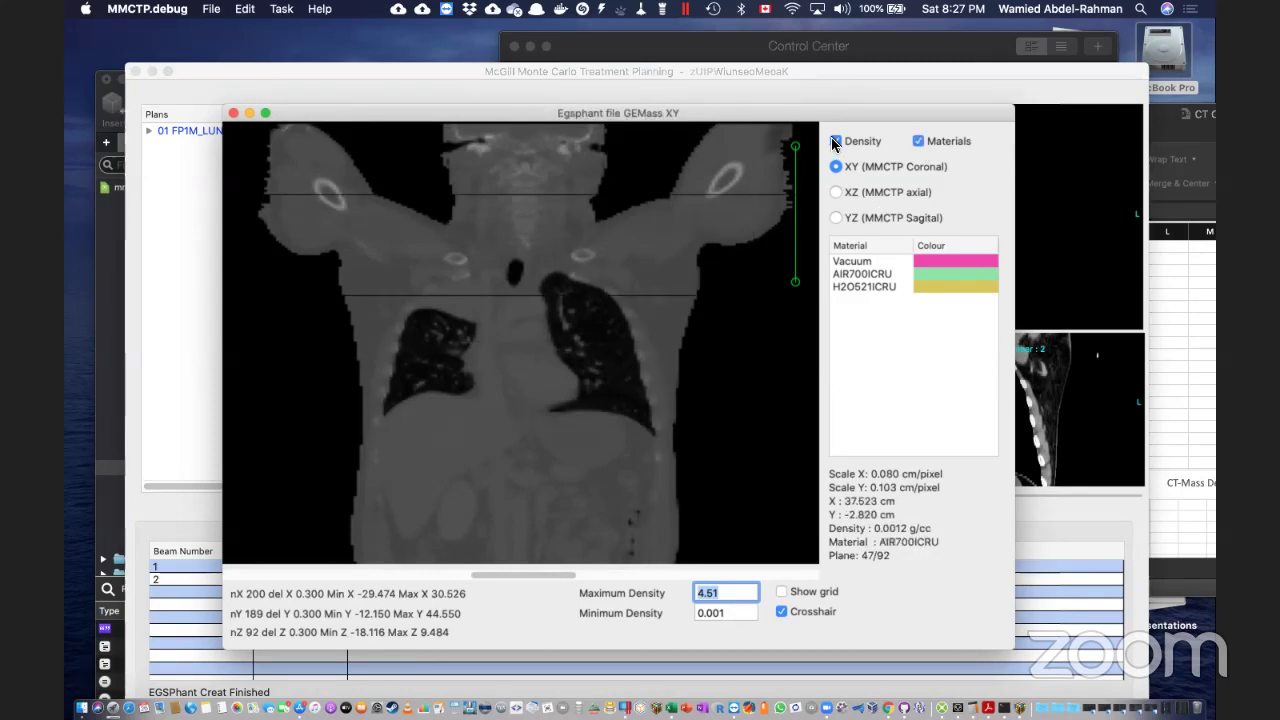
left_click(864, 147)
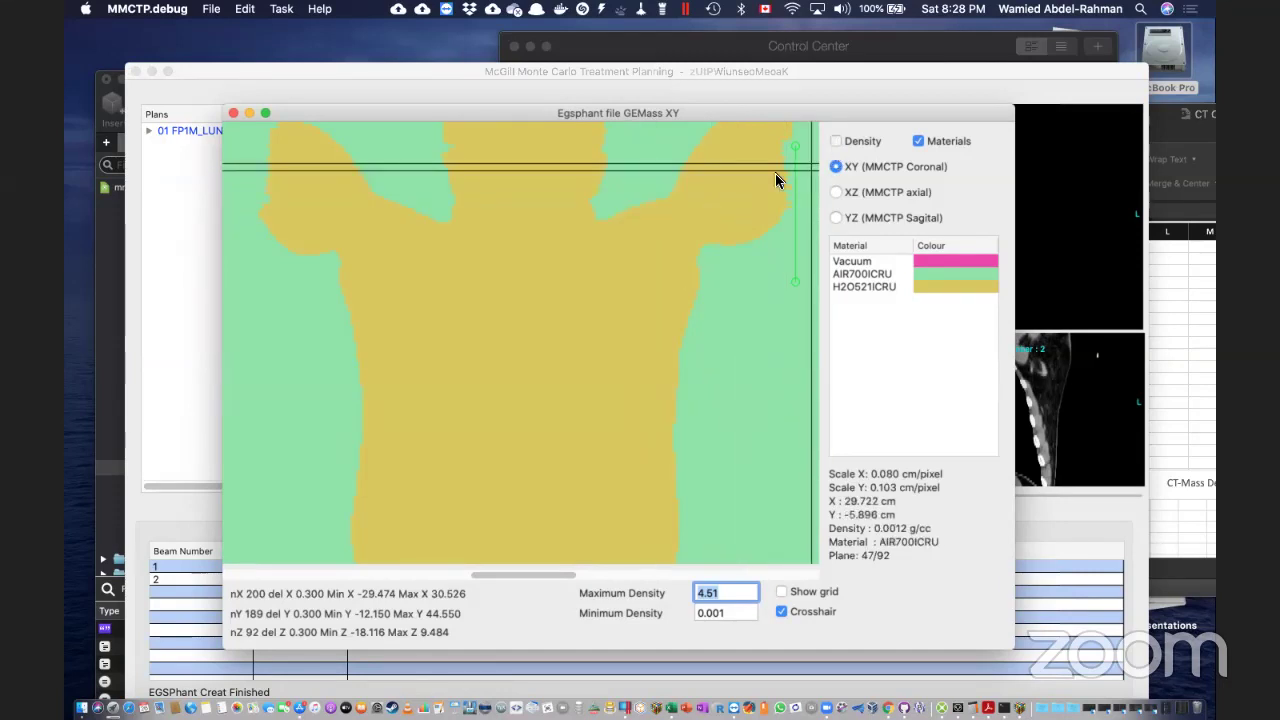
left_click(836, 141)
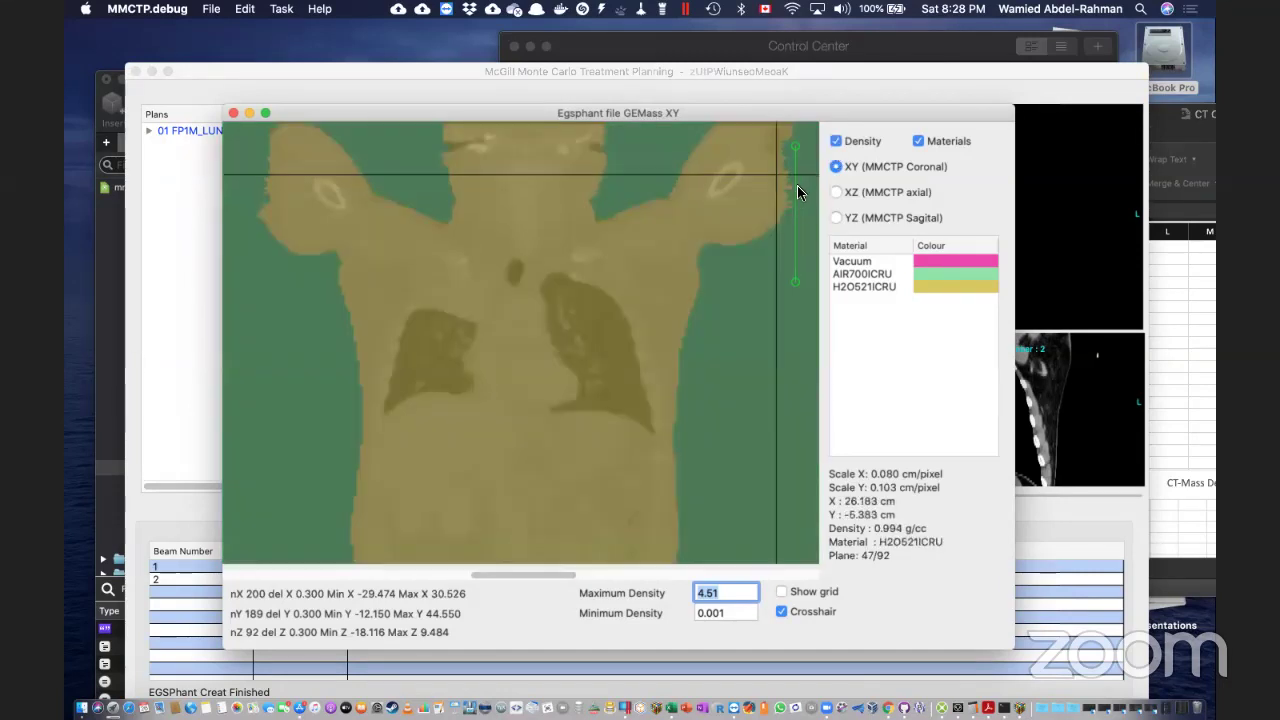
left_click(917, 142)
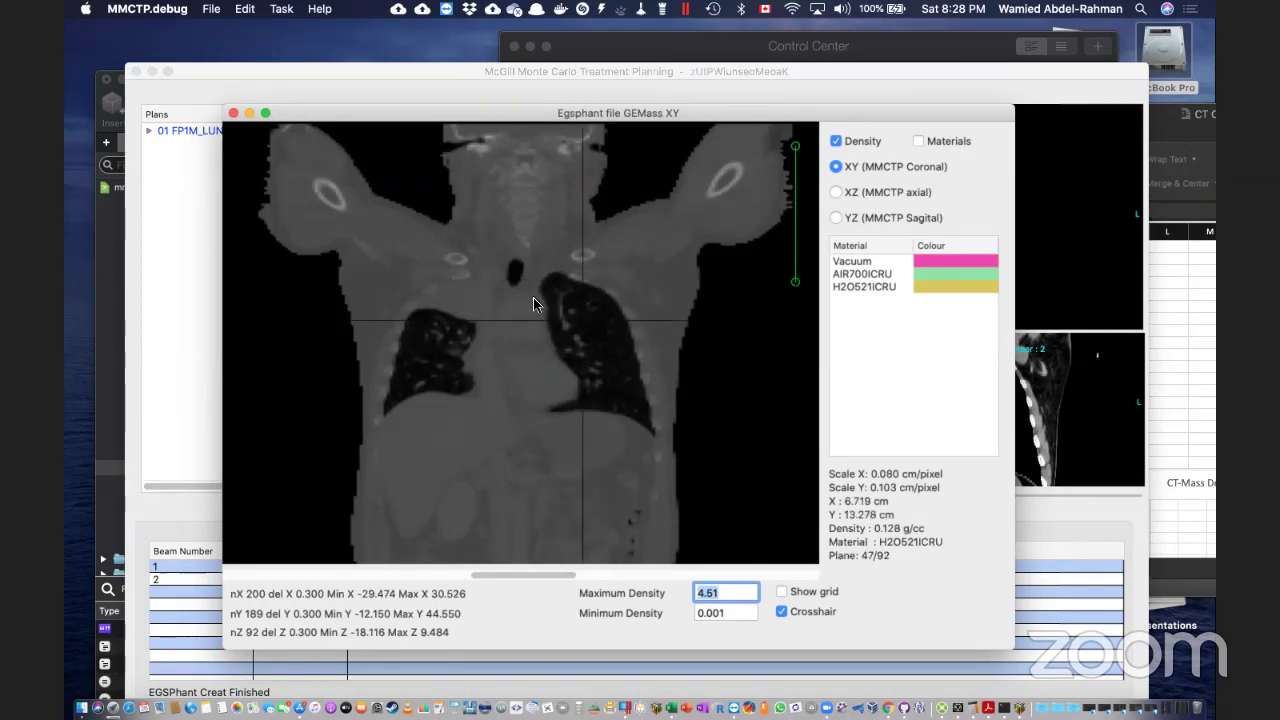
left_click(836, 141)
left_click(919, 142)
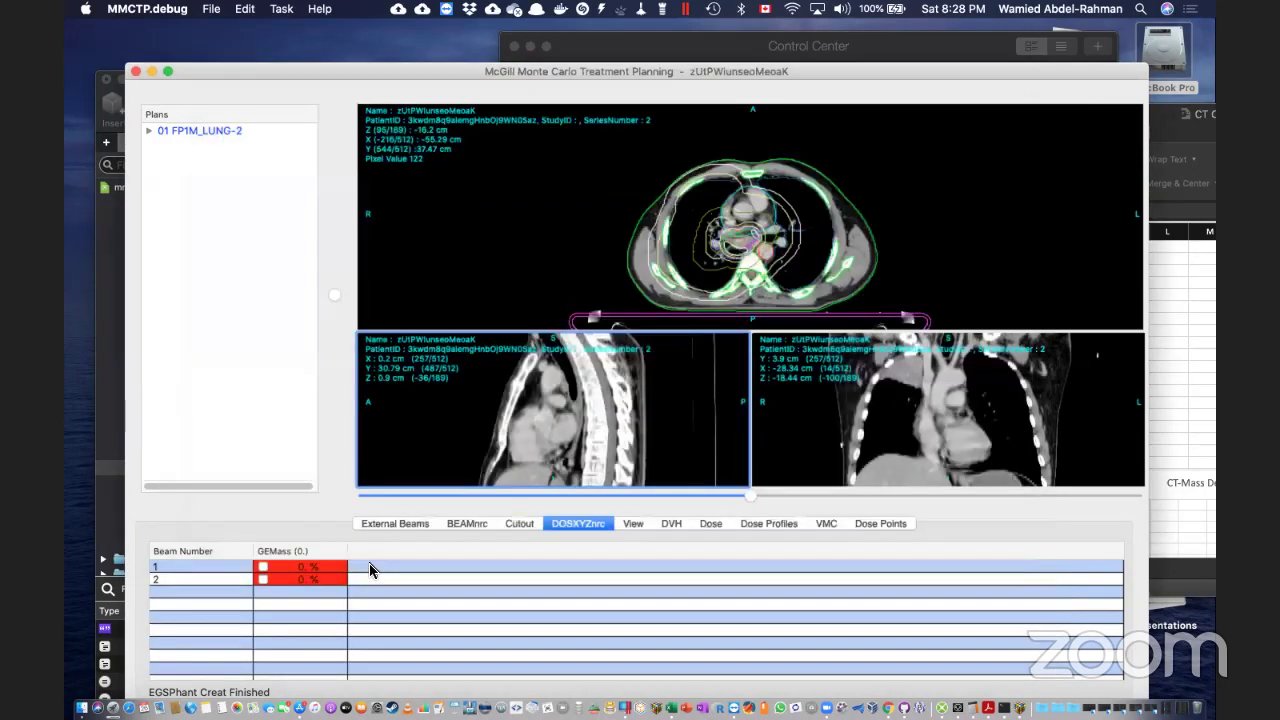
Open the CT models configuration.
right_click(370, 566)
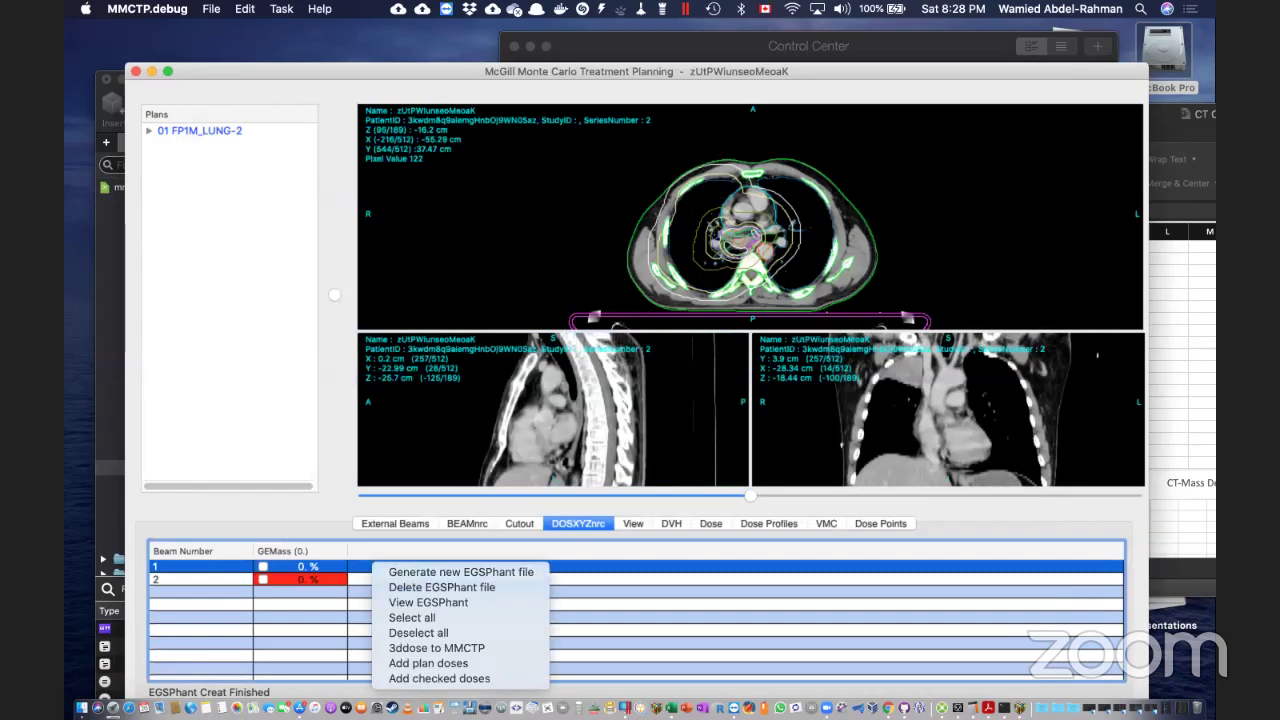
left_click(226, 76)
left_click(211, 8)
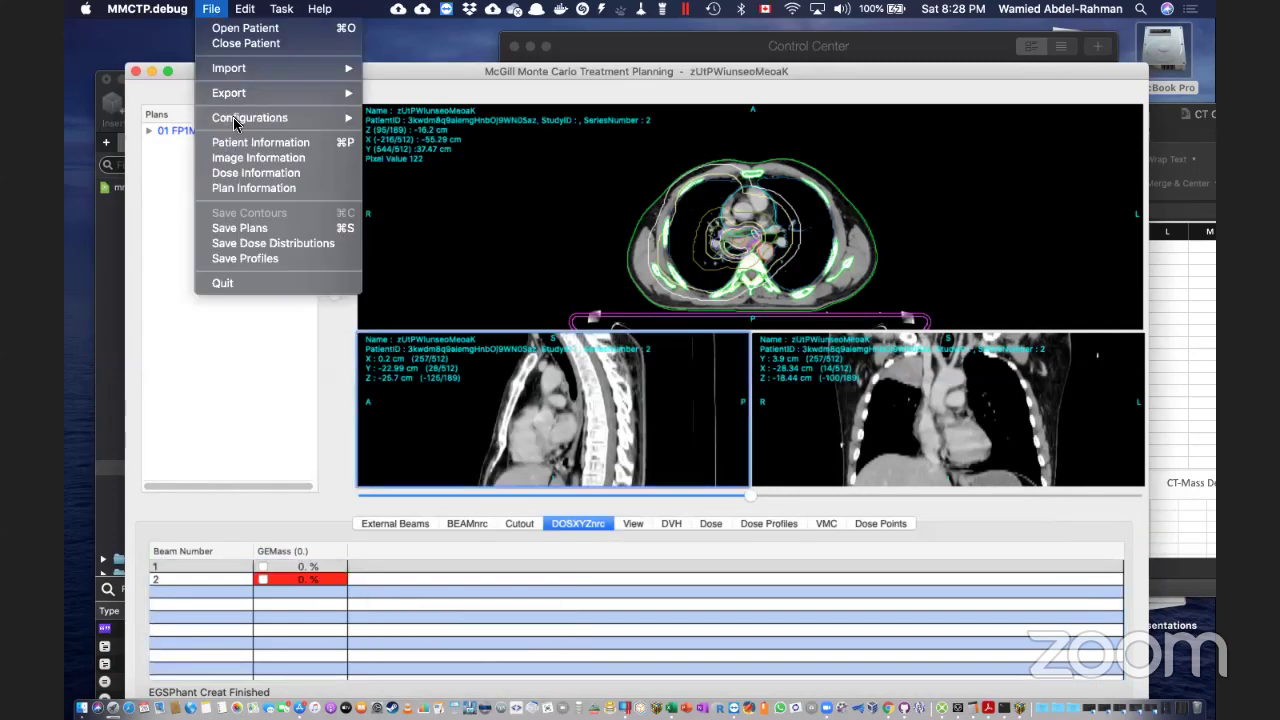
mouse_move(242, 118)
left_click(390, 139)
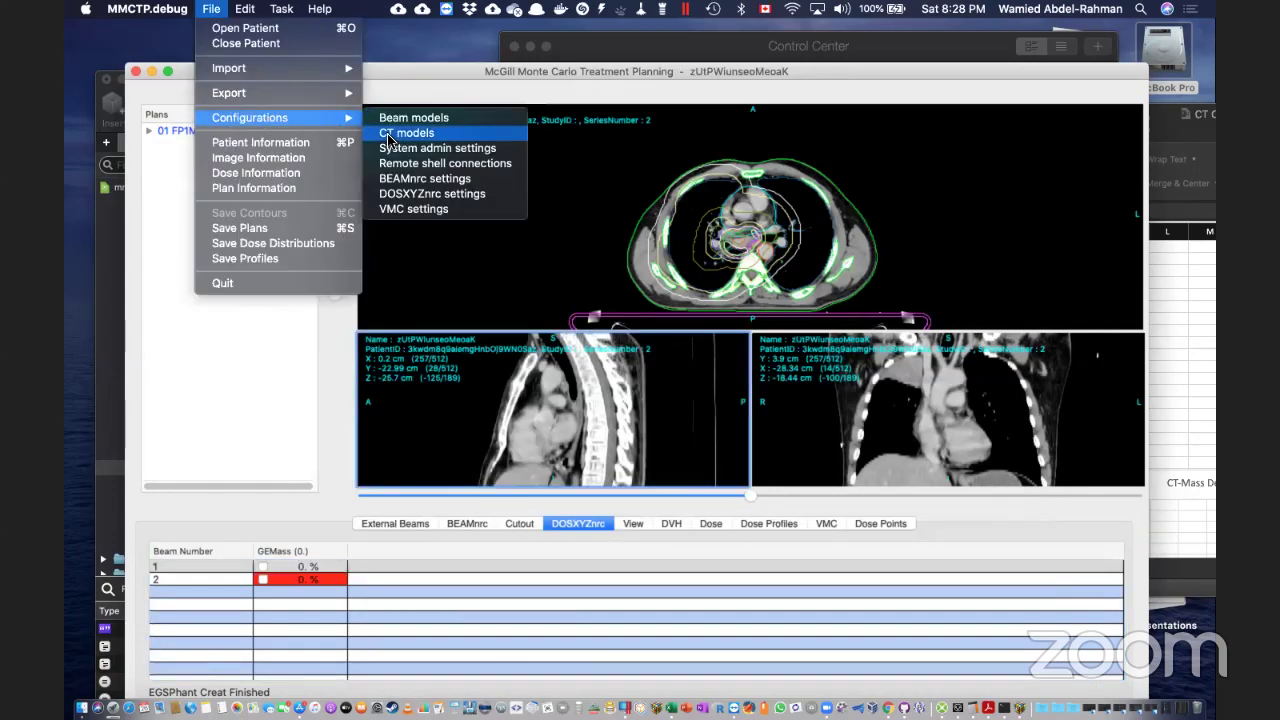
Display the TP, New model and GE_Mass CT models in turn to examine their material and density tables.
left_click(593, 104)
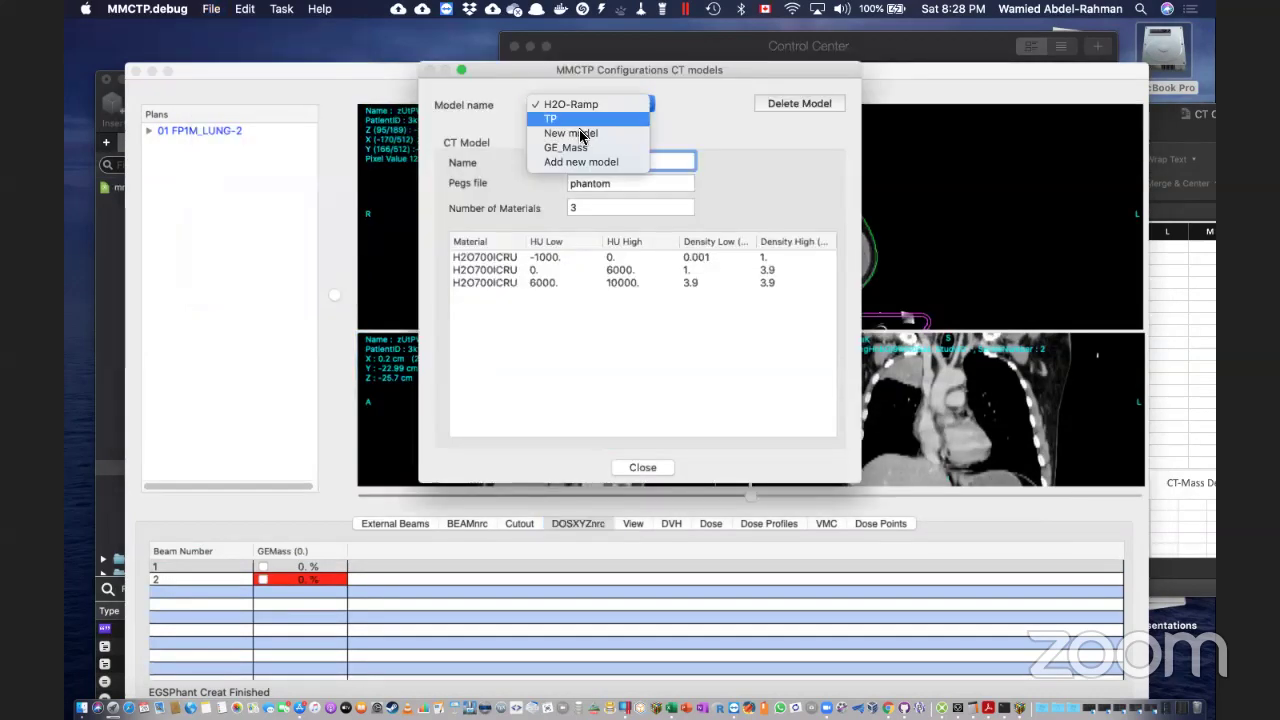
left_click(581, 120)
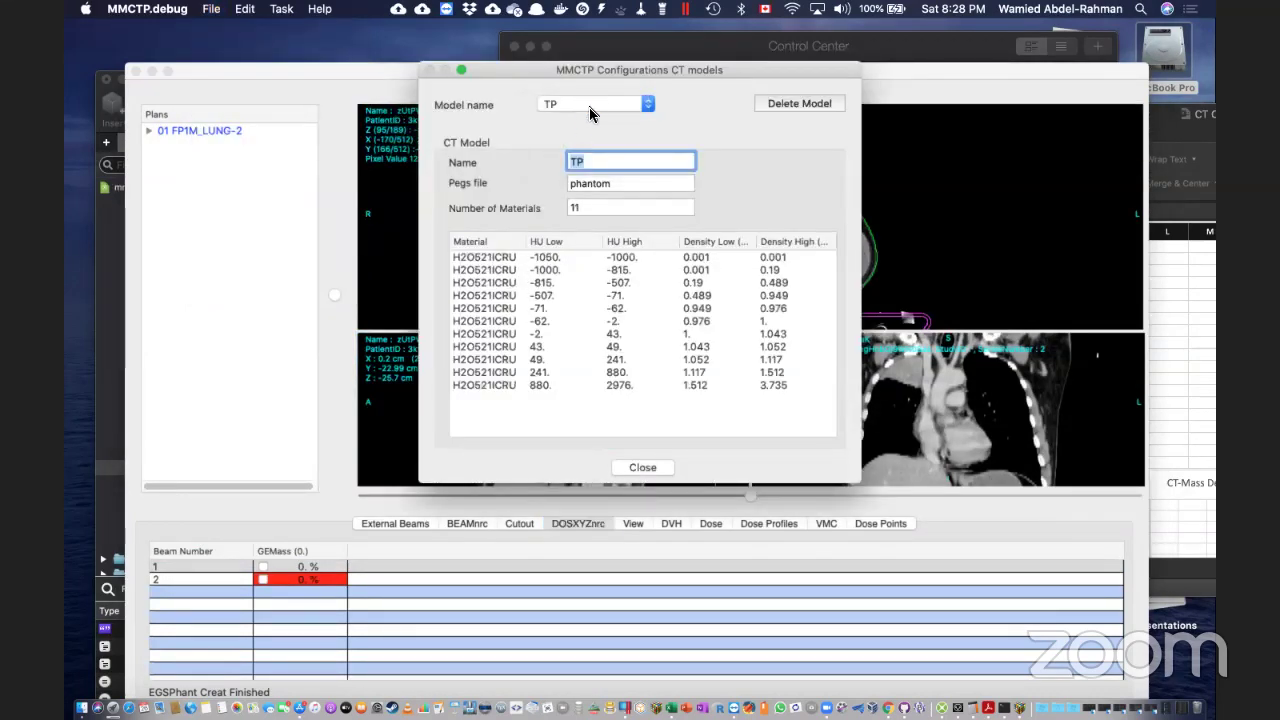
left_click(595, 101)
left_click(590, 119)
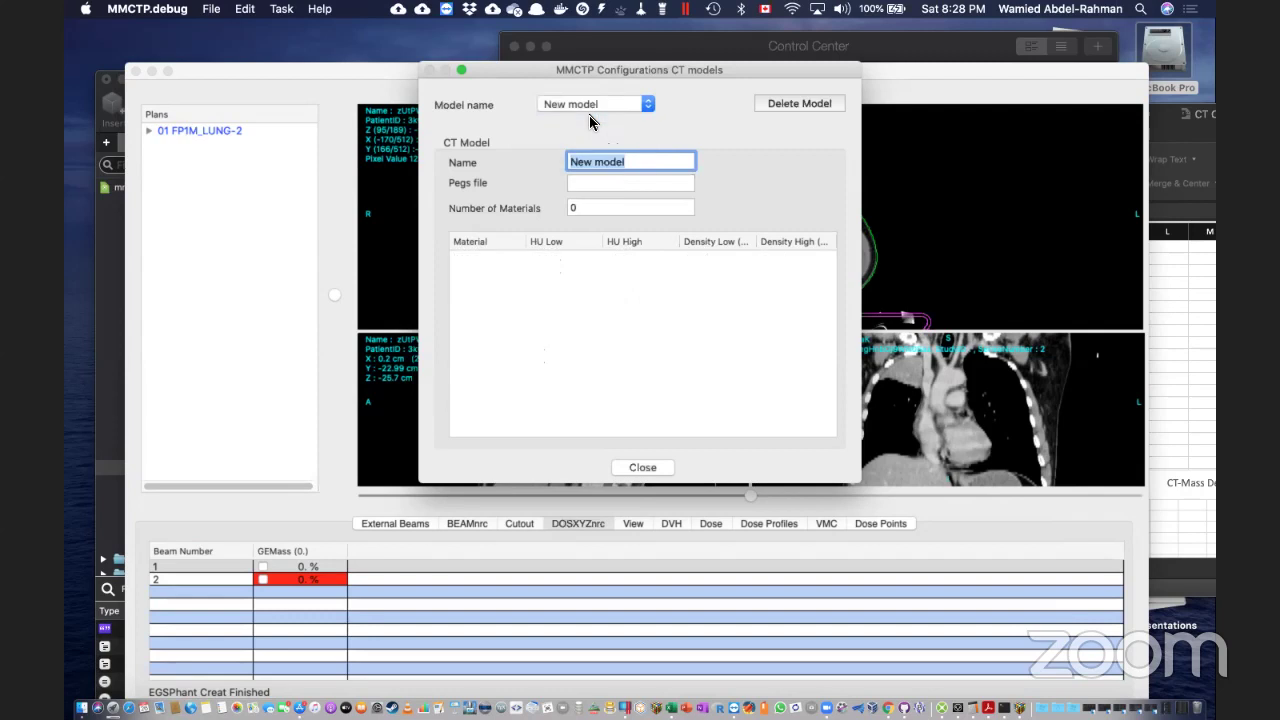
left_click(598, 104)
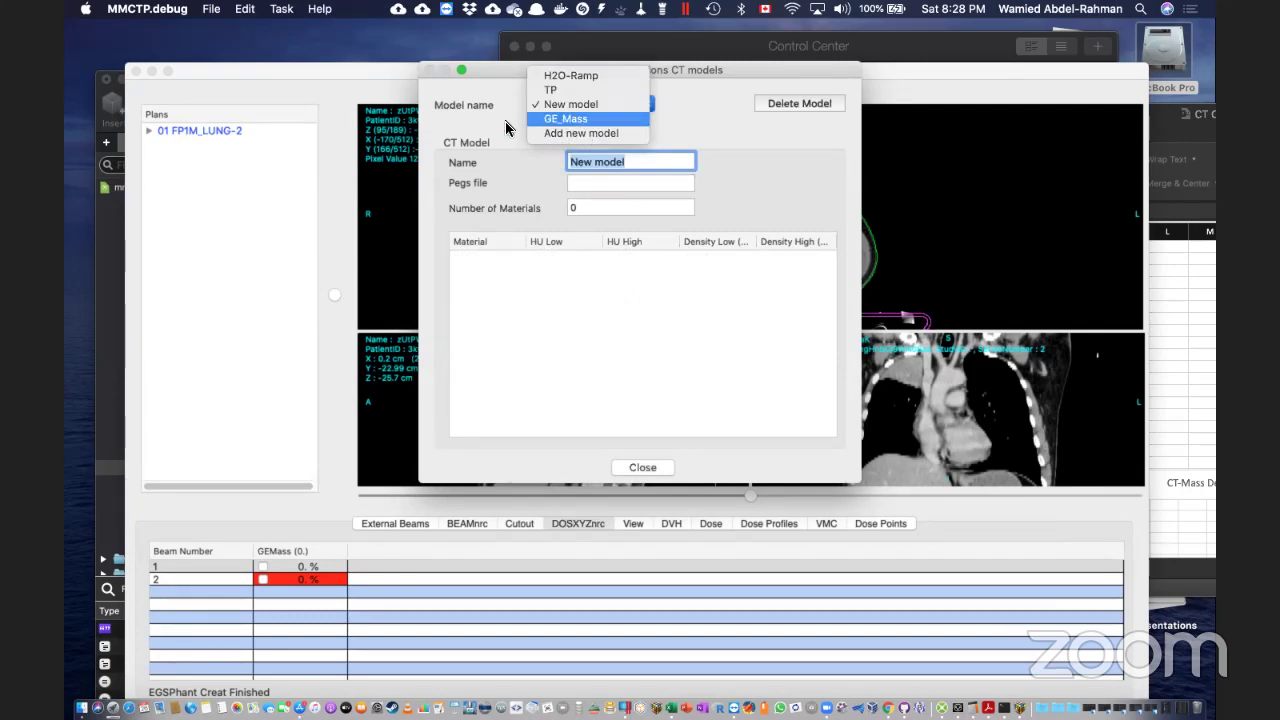
left_click(565, 119)
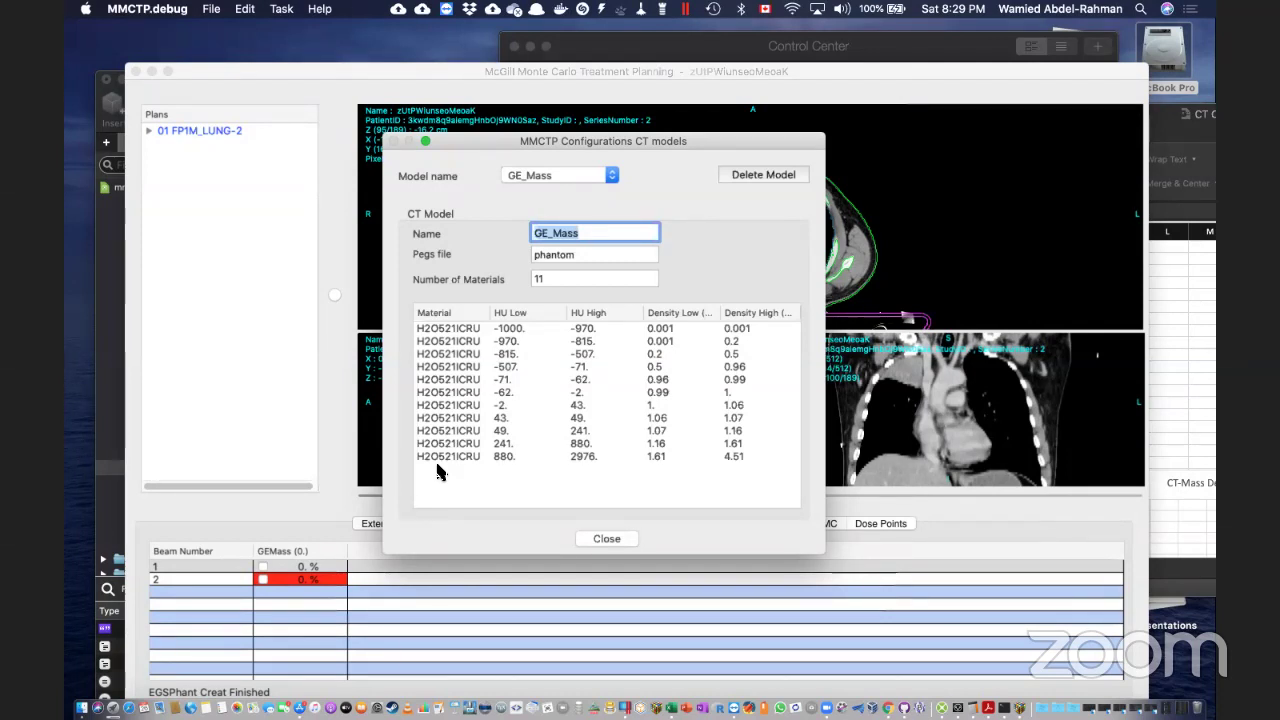
Begin a new EGSPhant file for beam 1 and fill the BODY contour with H2O521ICRU at density 1 g/cm³.
left_click(316, 568)
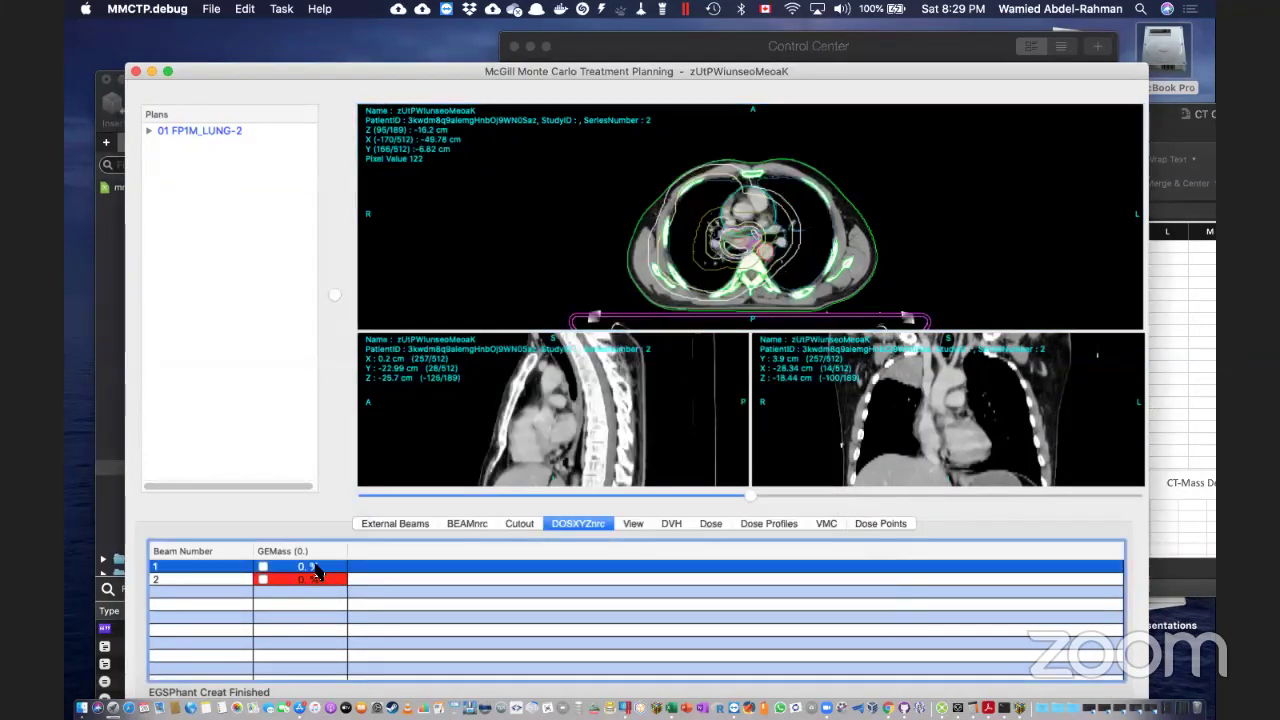
right_click(316, 568)
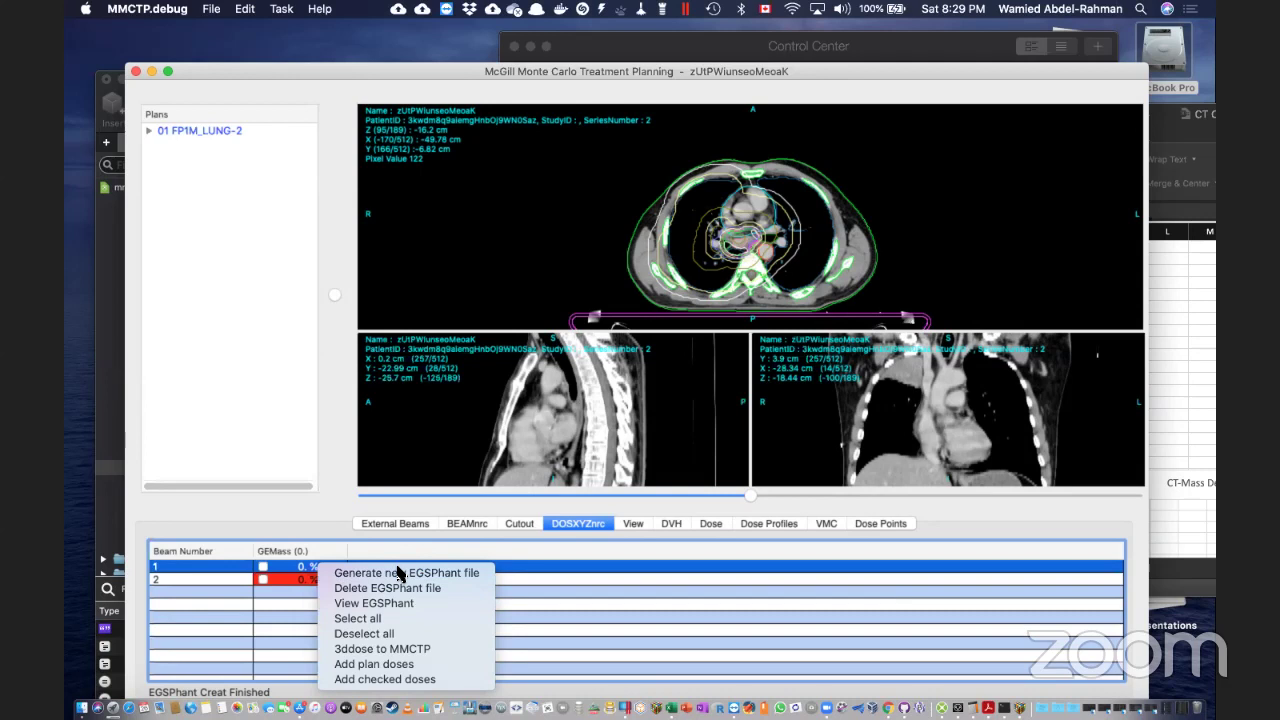
left_click(398, 573)
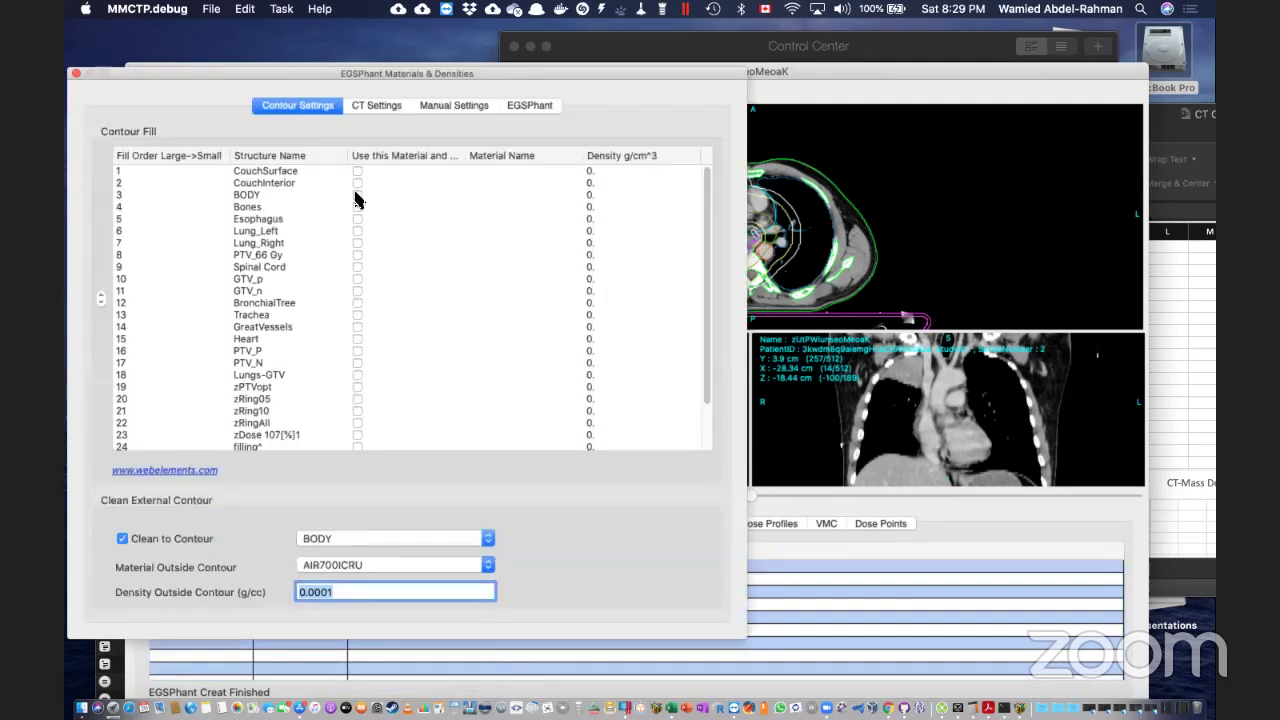
left_click(357, 195)
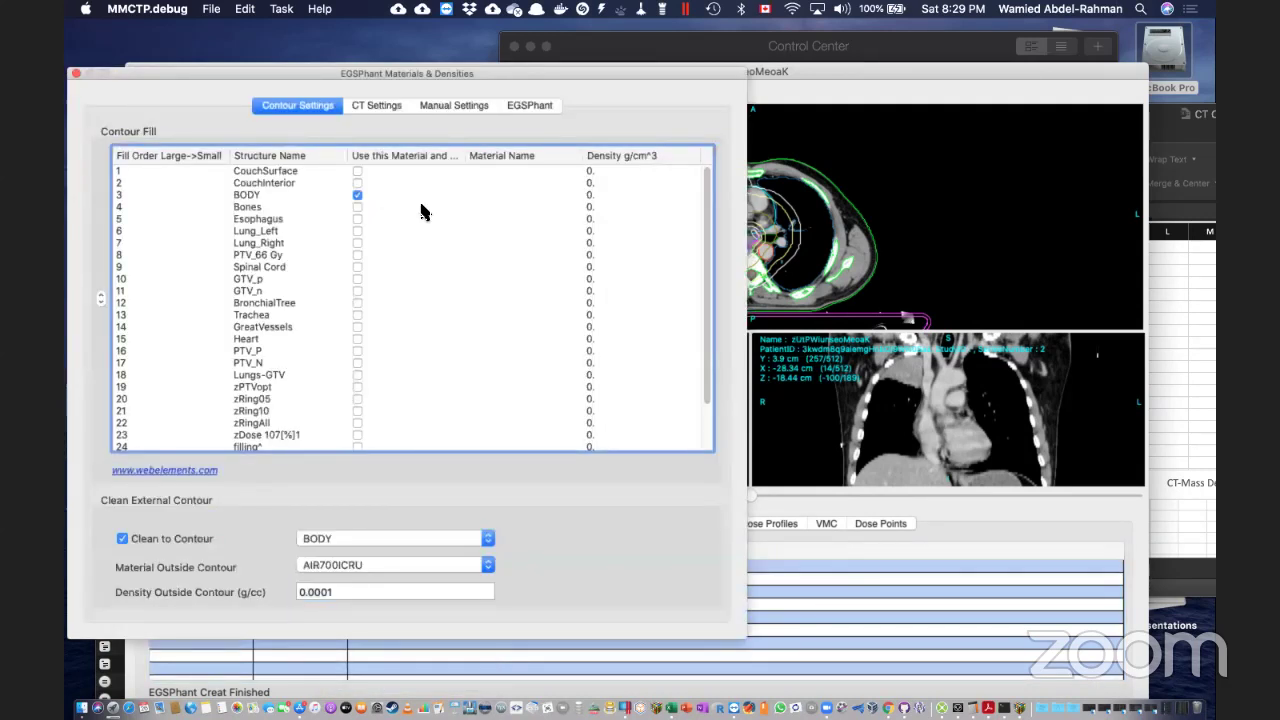
left_click(487, 198)
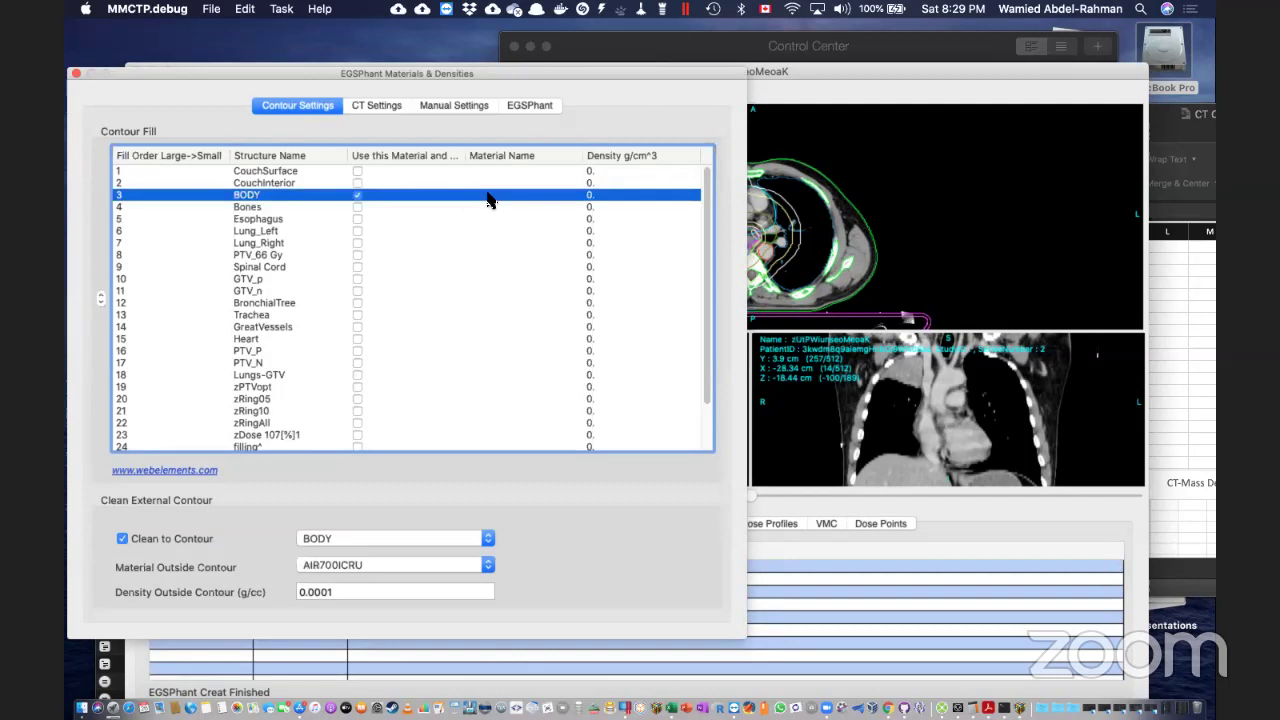
double_click(488, 200)
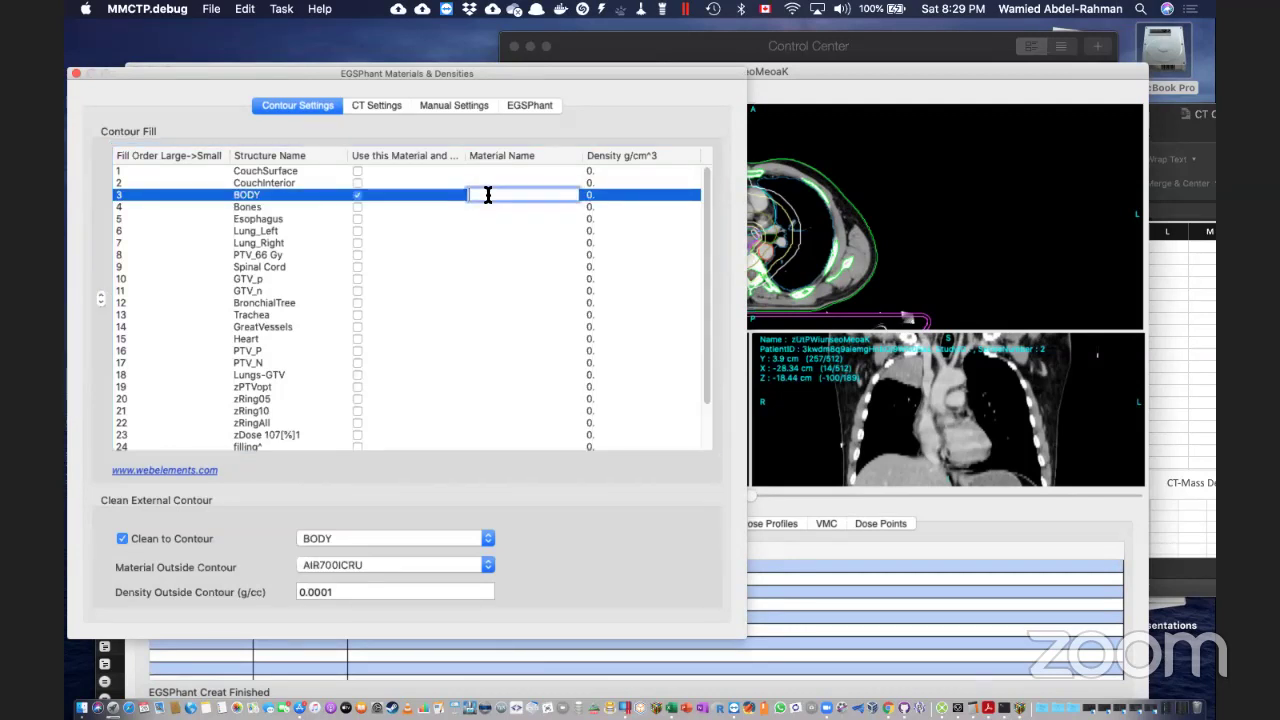
type("H2O521ICRU")
double_click(601, 198)
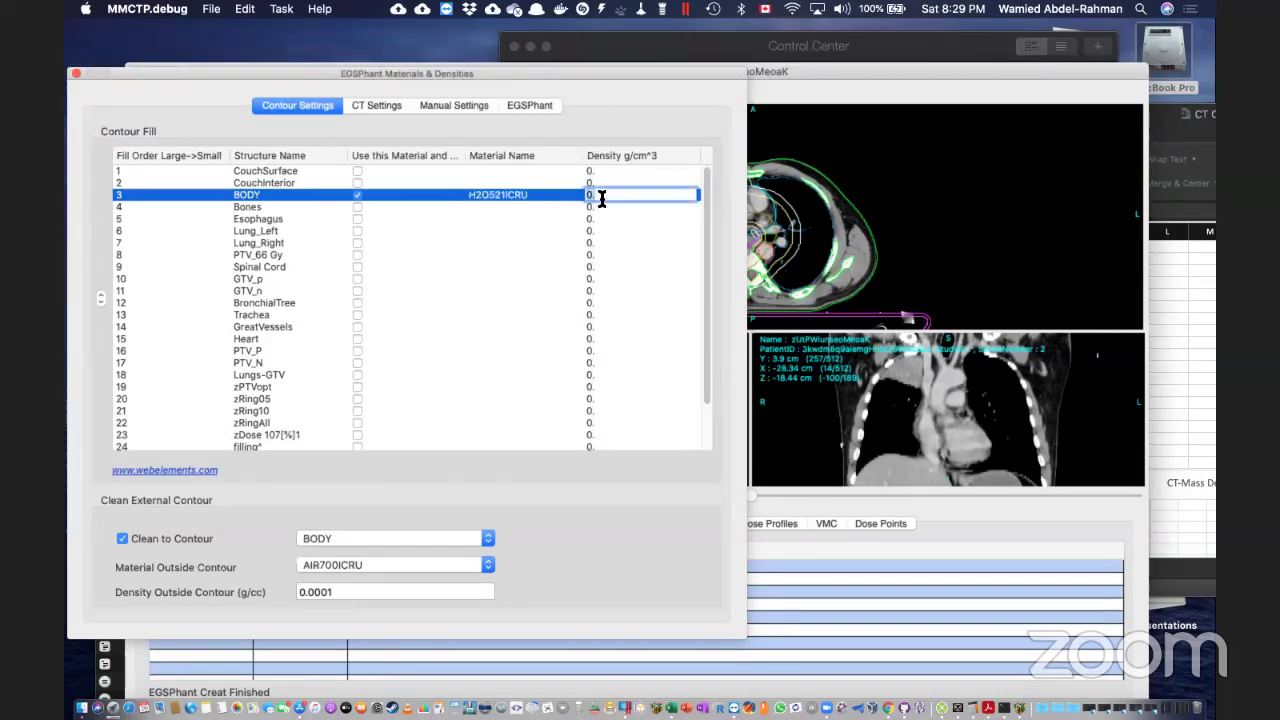
type("1")
left_click(529, 255)
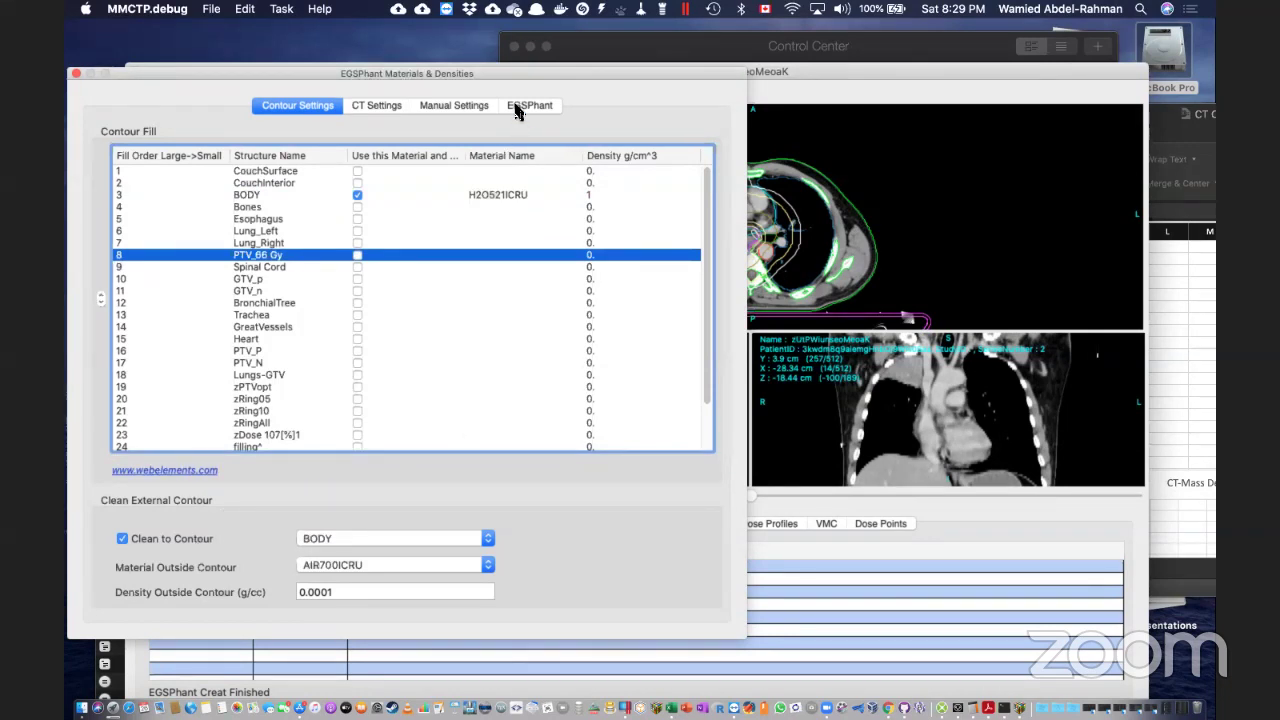
Name the EGSPhant water, generate it as a CT phantom, and dismiss the completion message.
double_click(265, 334)
type("water")
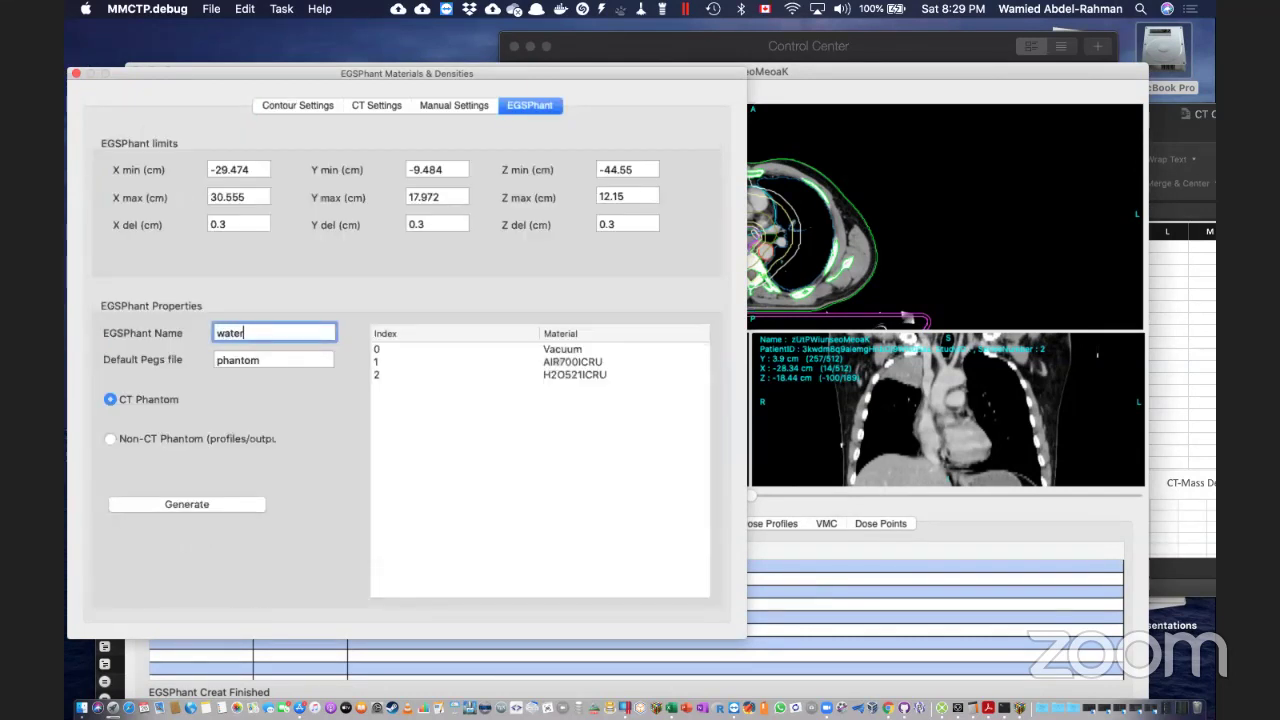
left_click(195, 504)
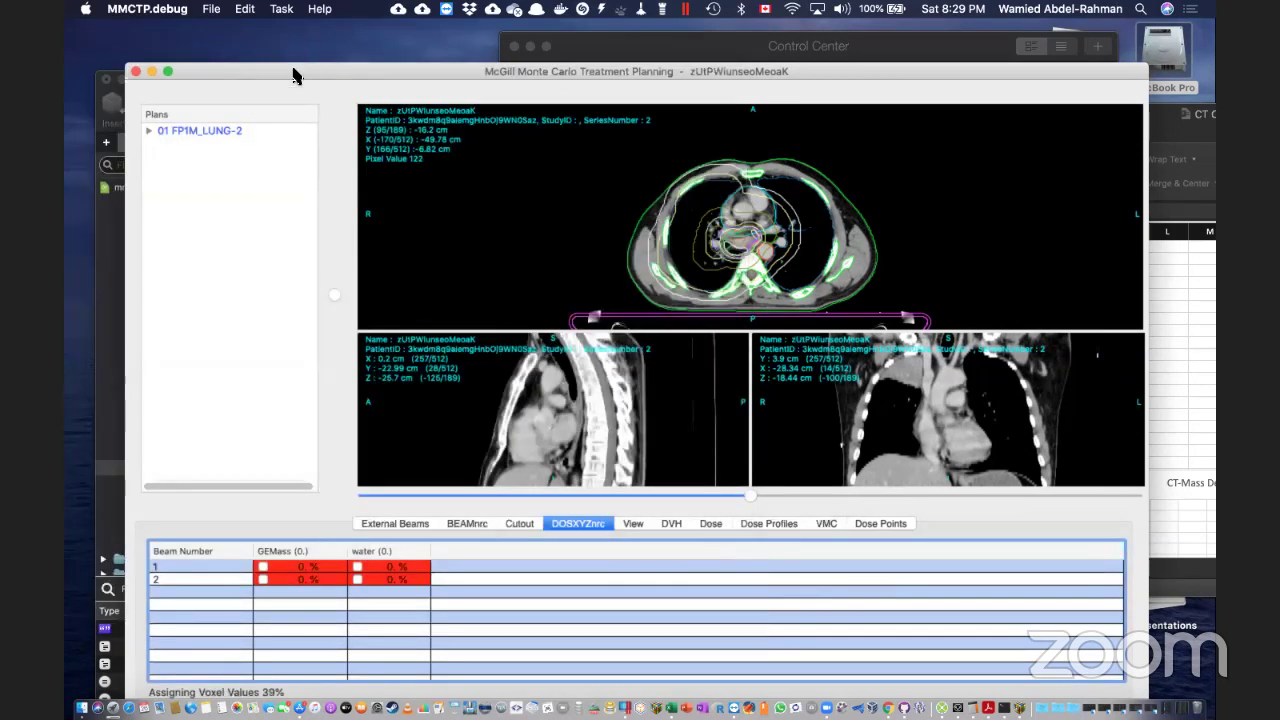
left_click_drag(295, 75, 278, 42)
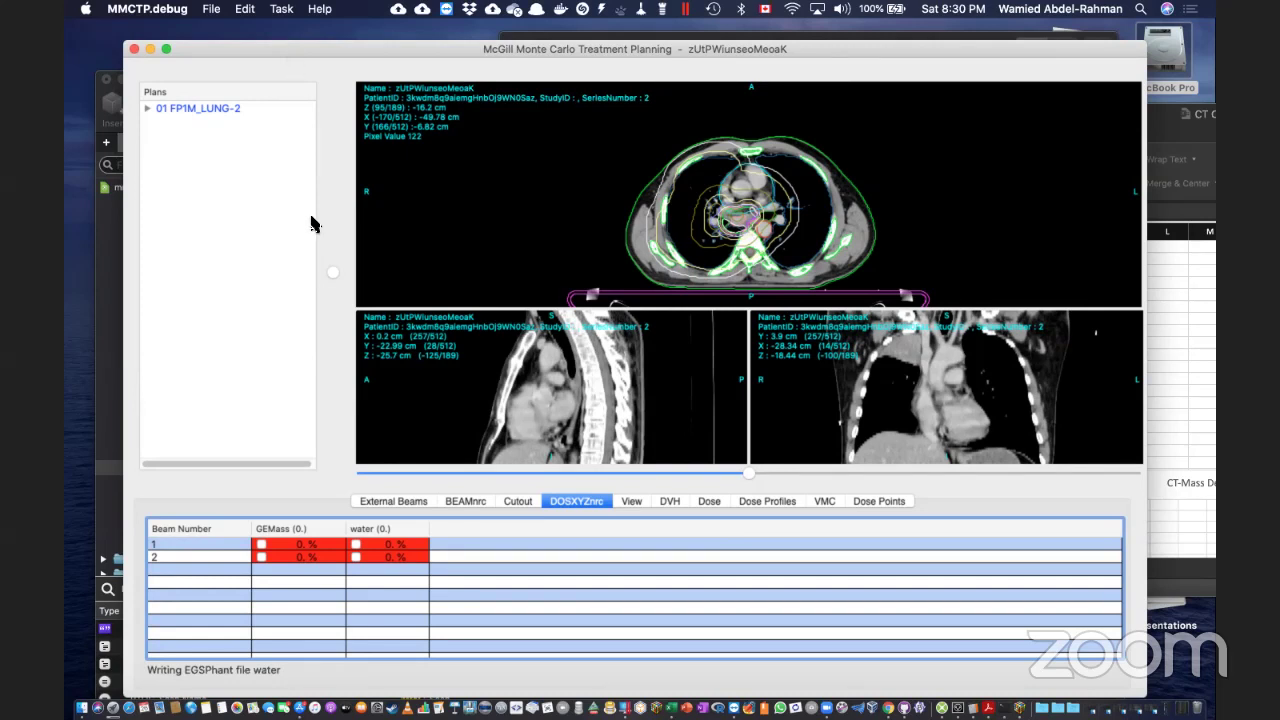
left_click(456, 382)
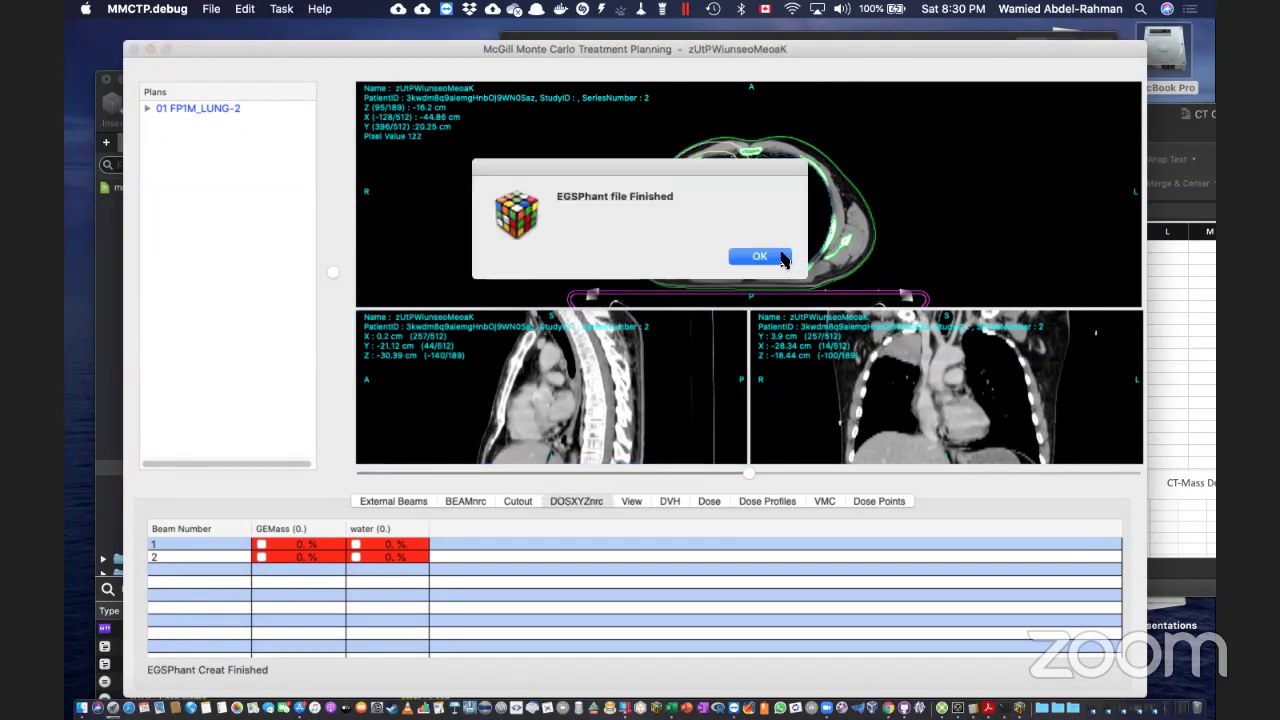
left_click(783, 259)
View the water EGSPhant for beam 1 and examine the densities inside and outside the body in the coronal plane.
left_click(397, 545)
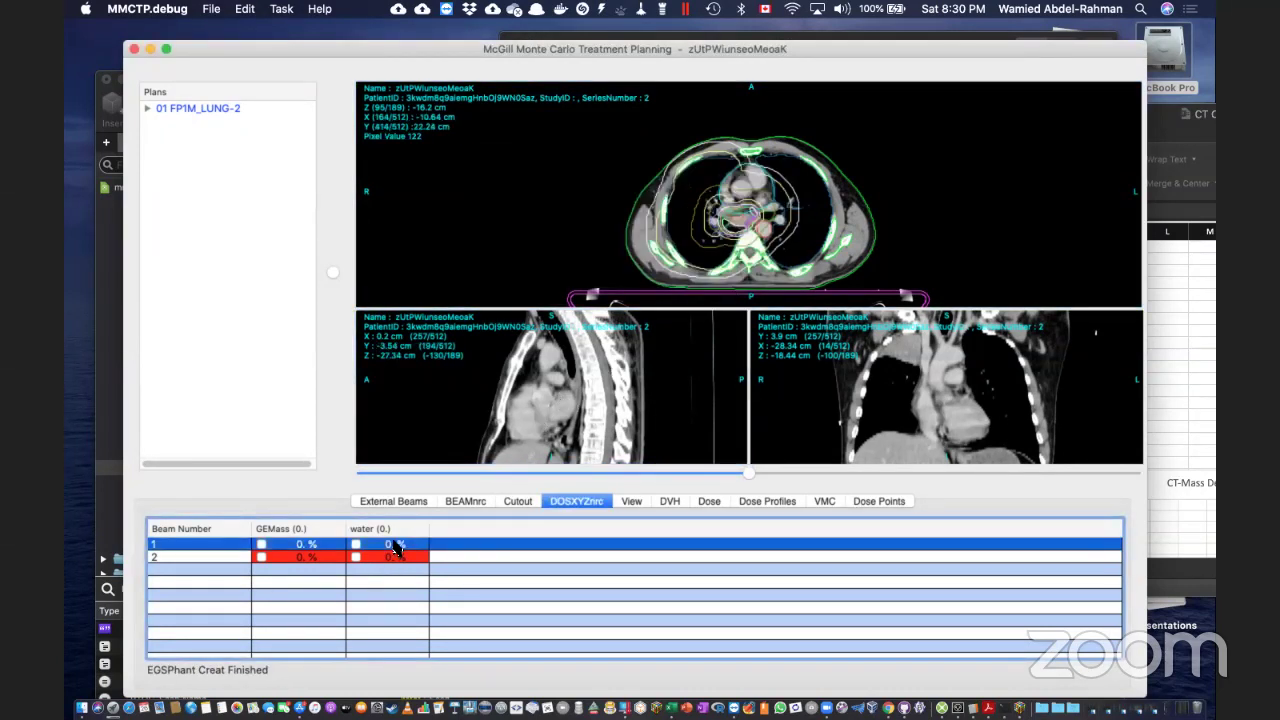
right_click(397, 546)
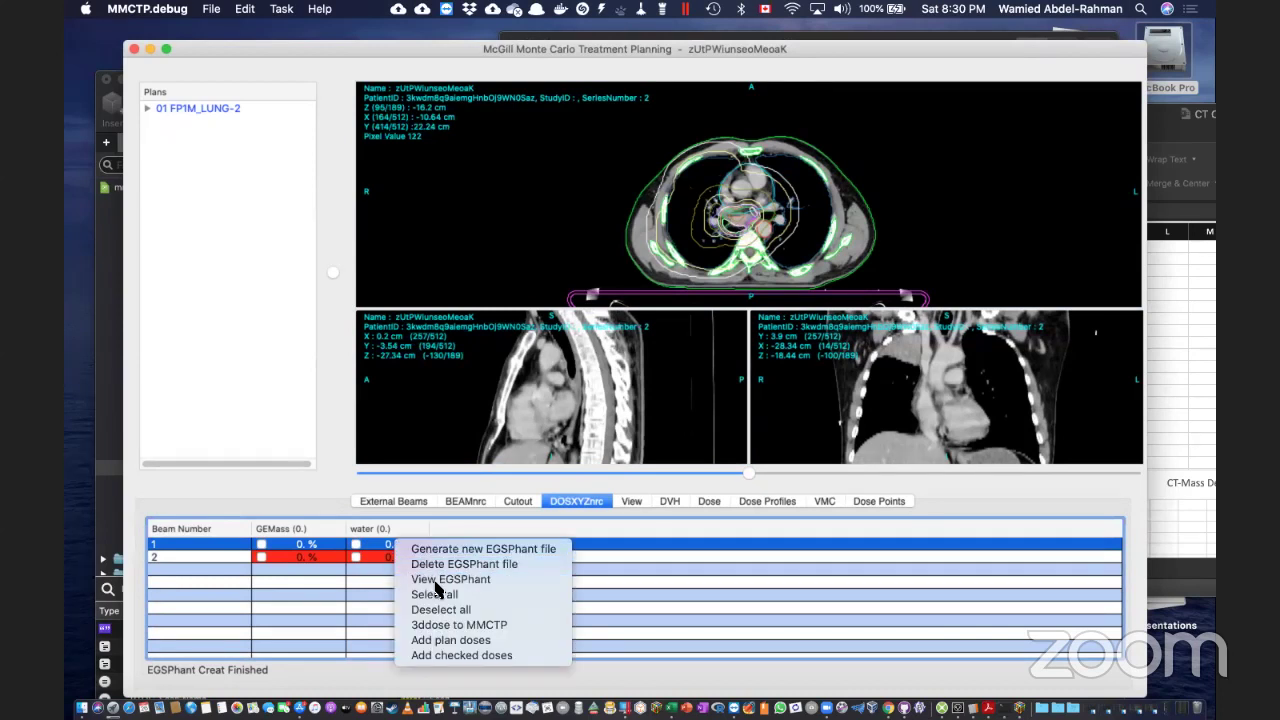
left_click(436, 580)
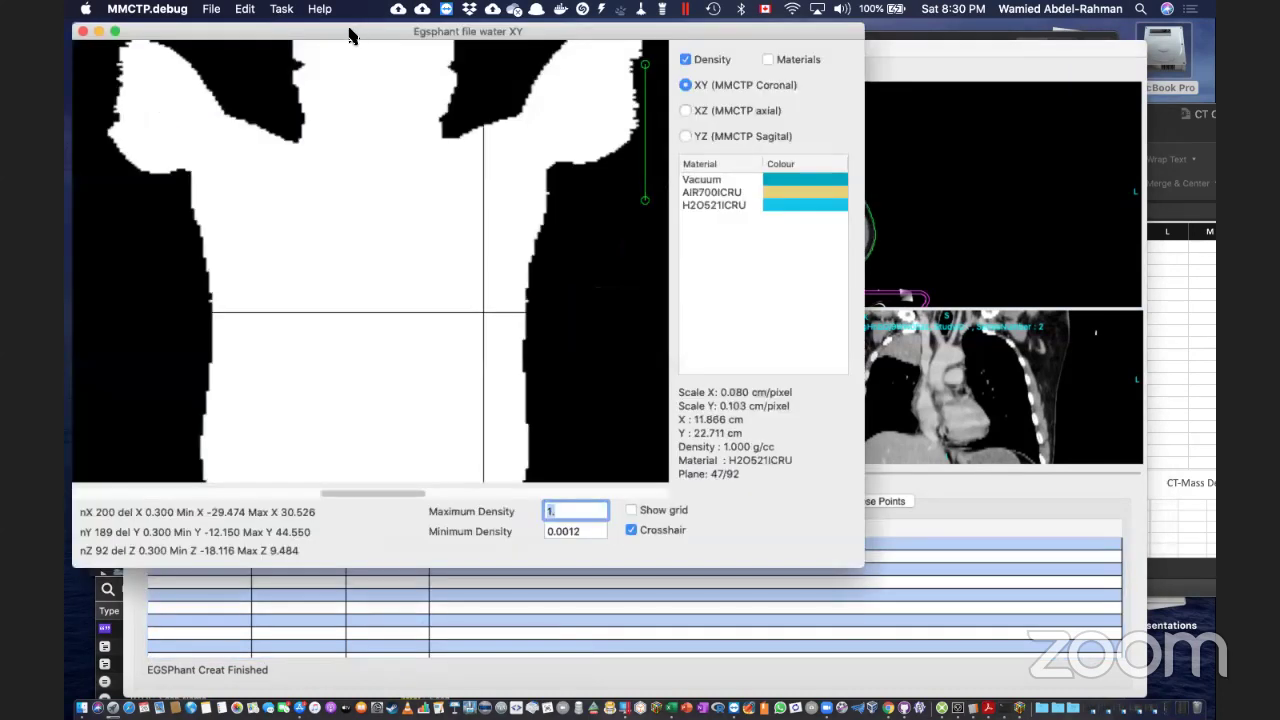
left_click_drag(440, 31, 598, 98)
left_click(571, 390)
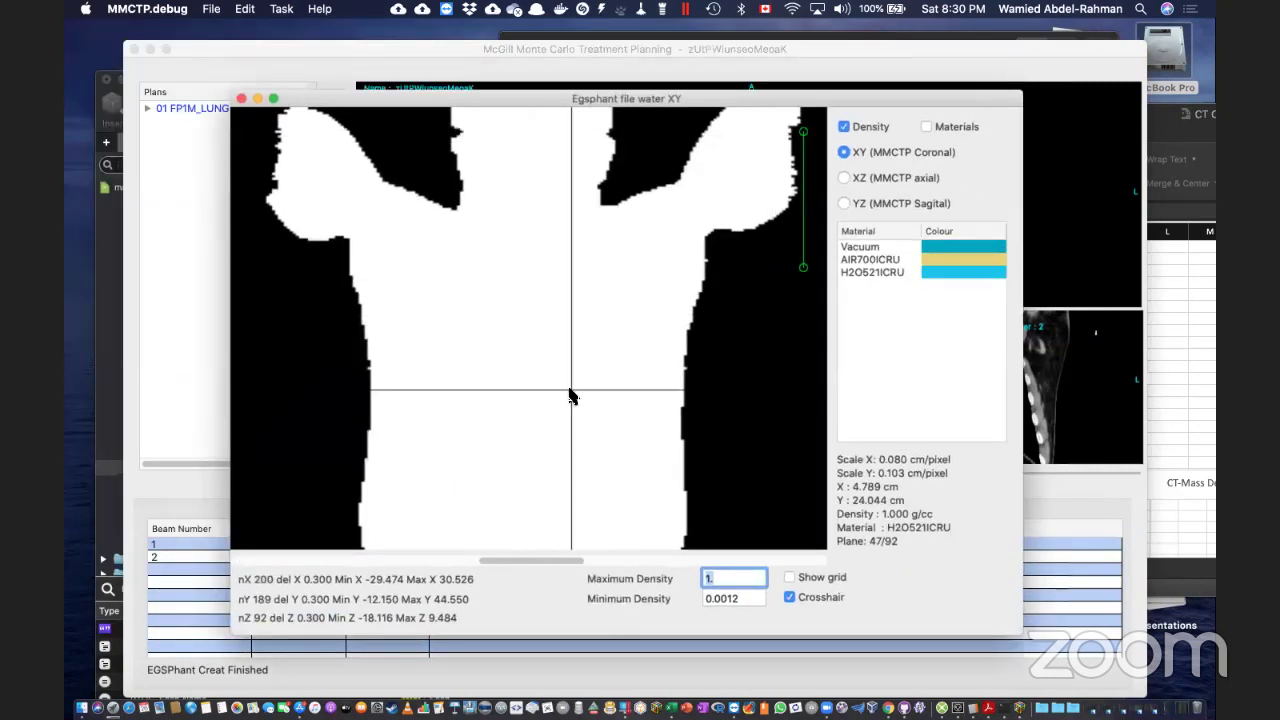
left_click_drag(571, 390, 768, 391)
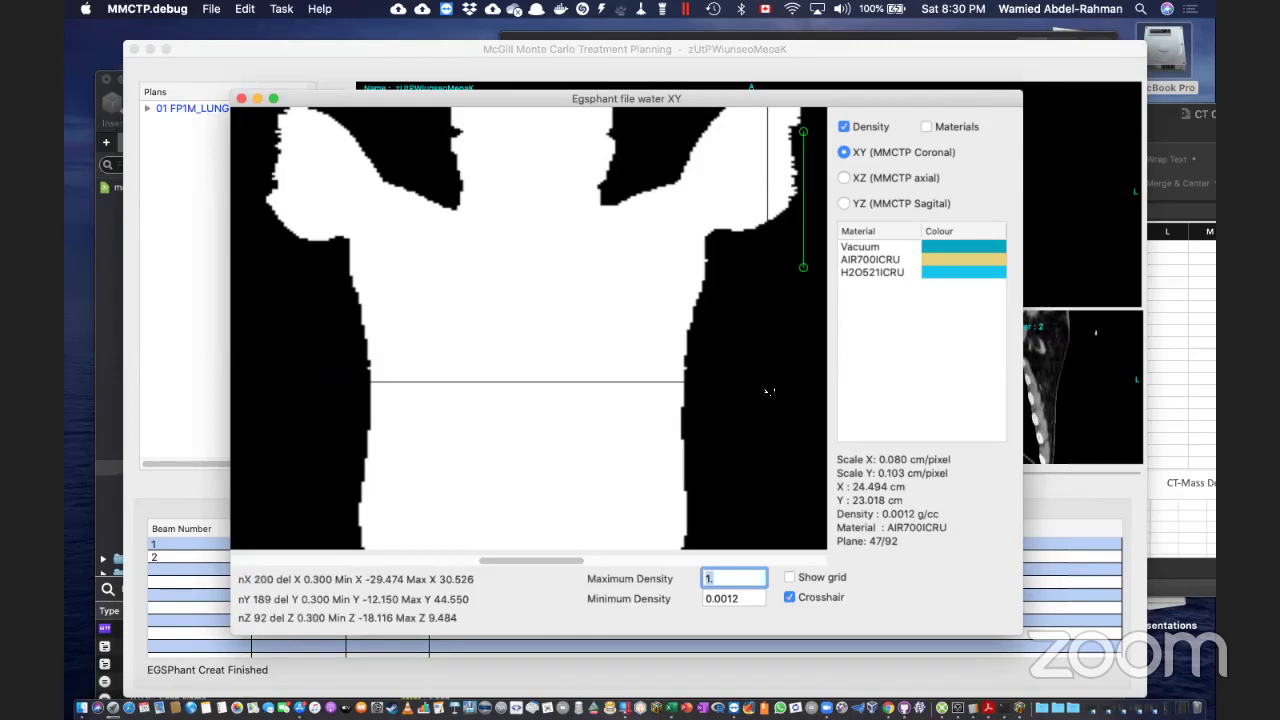
left_click_drag(767, 391, 882, 138)
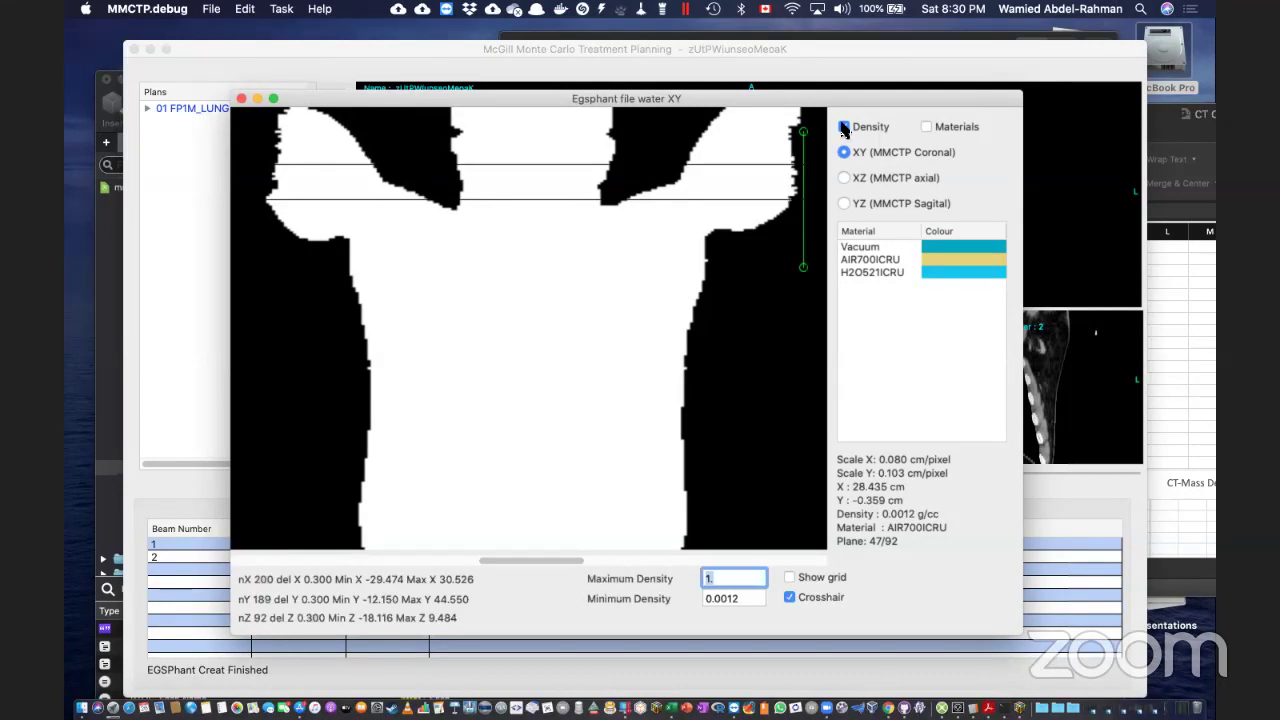
Display the water phantom by materials instead of density, examine the materials inside and outside the body, and close the viewer.
left_click(843, 126)
left_click(746, 344)
left_click(748, 348)
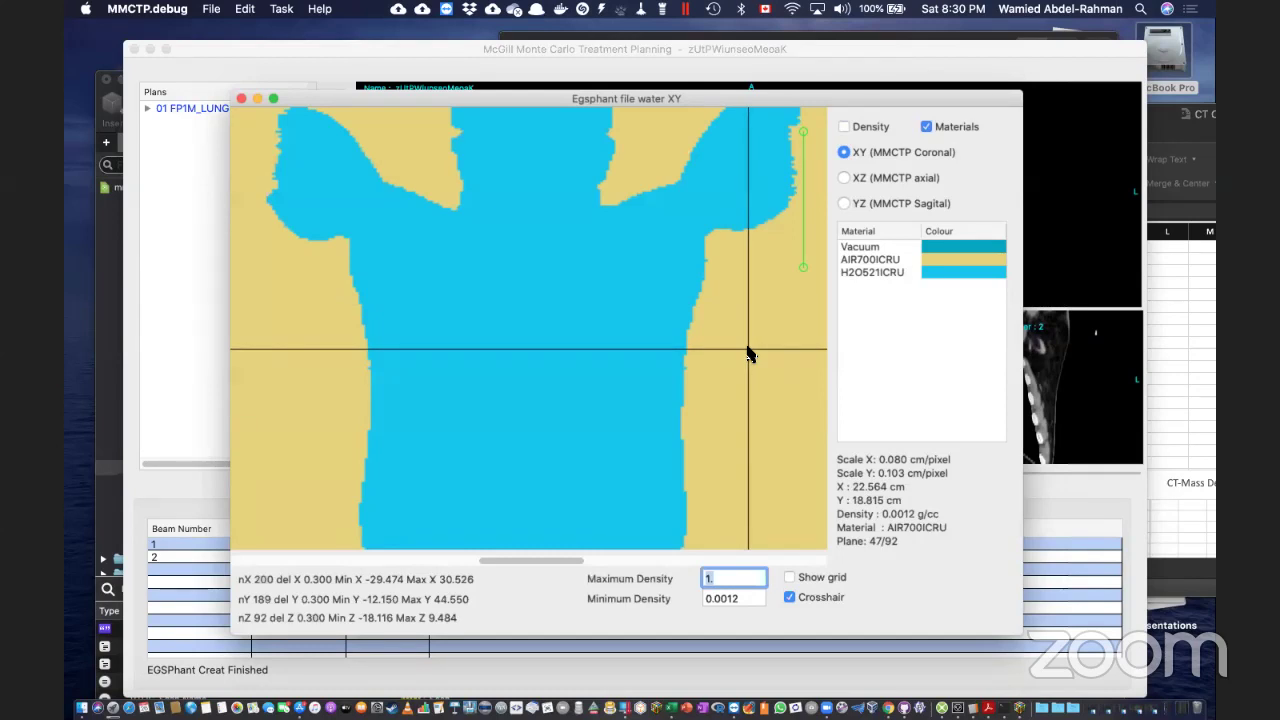
left_click(609, 296)
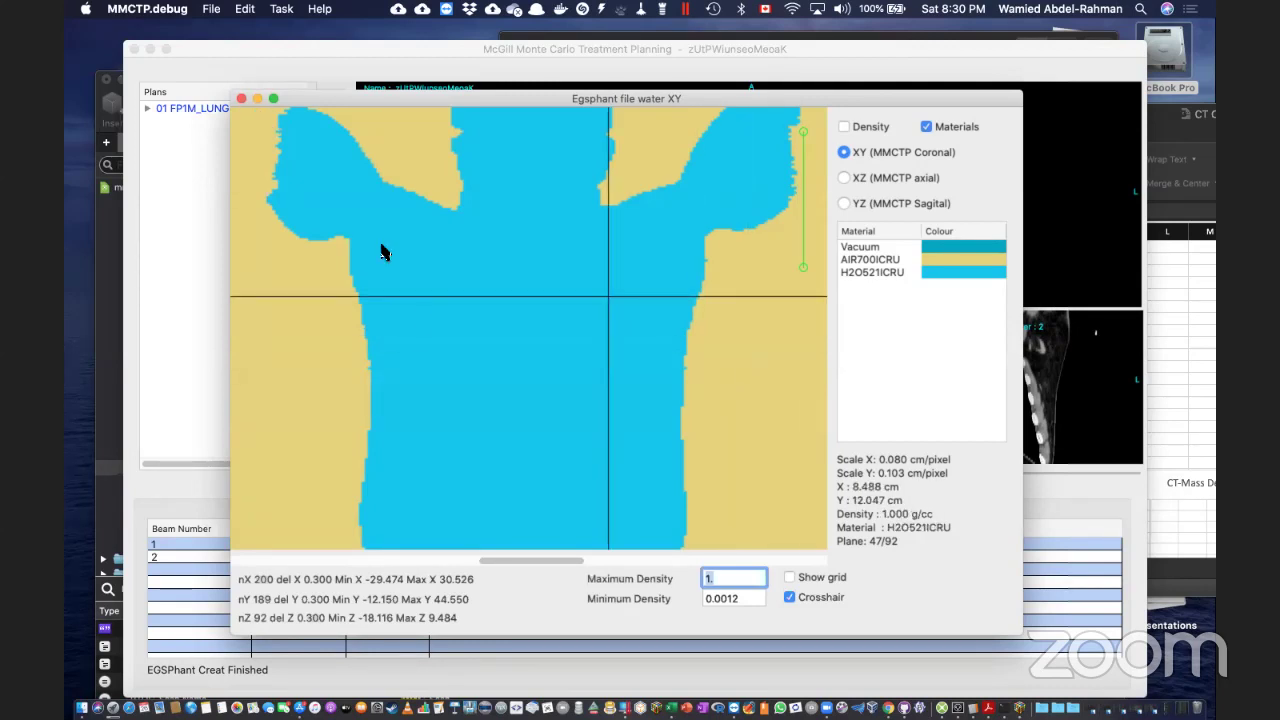
left_click_drag(386, 251, 459, 542)
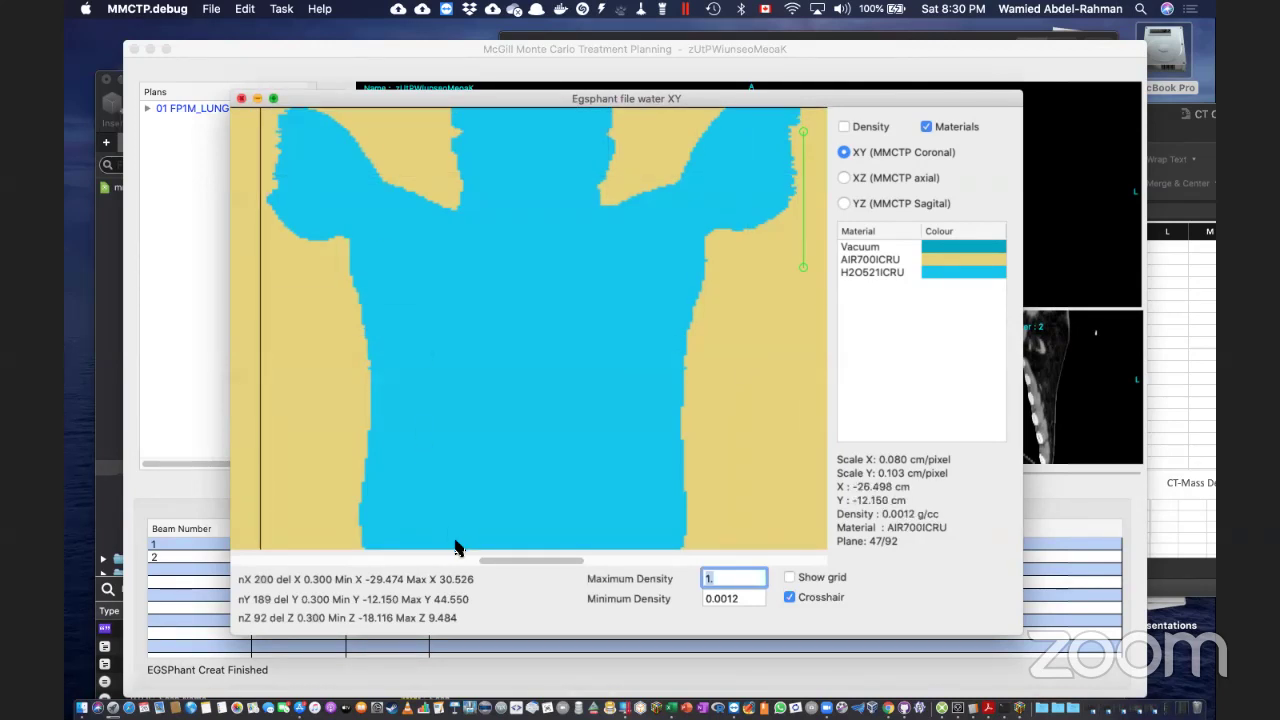
key("super+w")
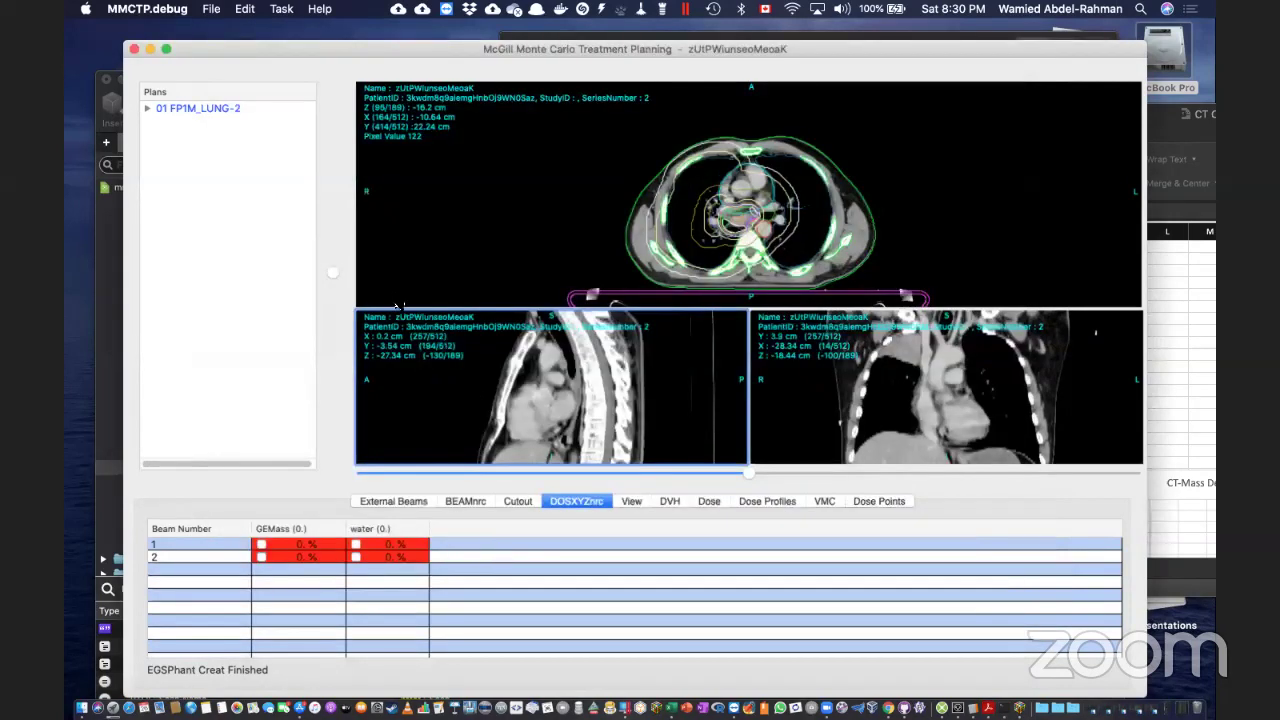
Begin another EGSPhant file for beam 1 and enable filling of the Bones contour with the material BONE521ICRU.
right_click(490, 551)
left_click(510, 468)
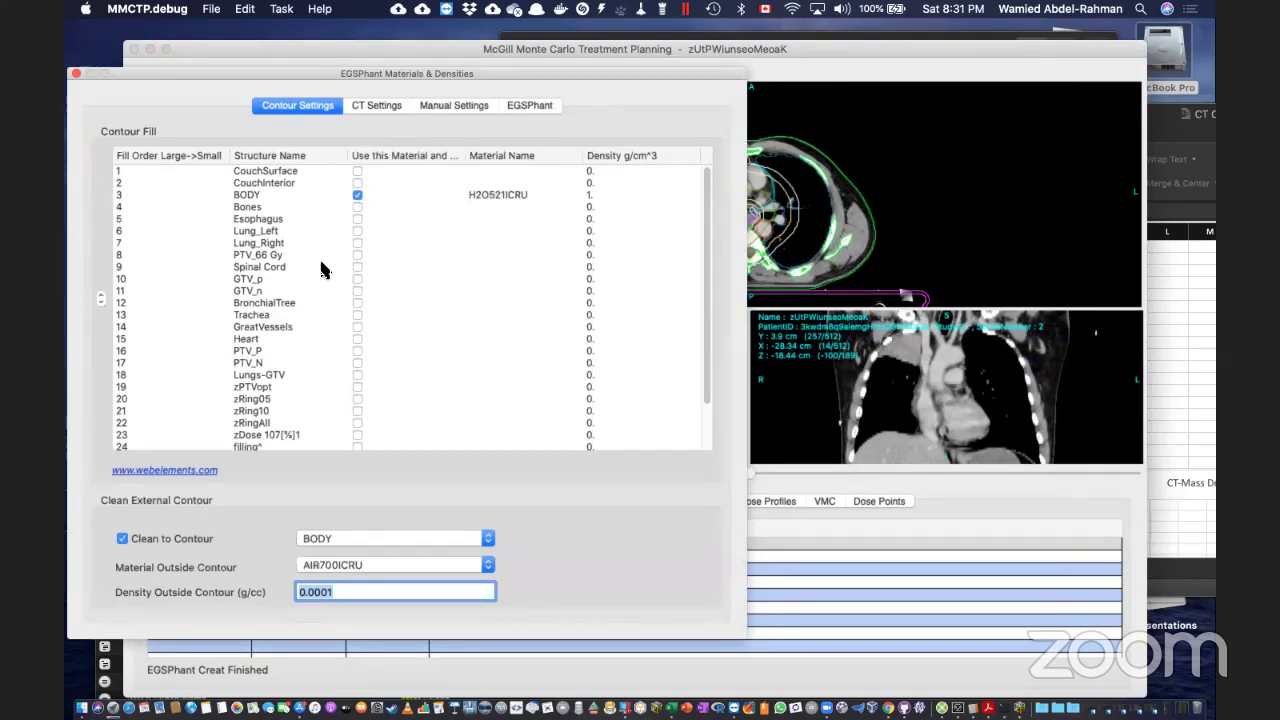
left_click(357, 207)
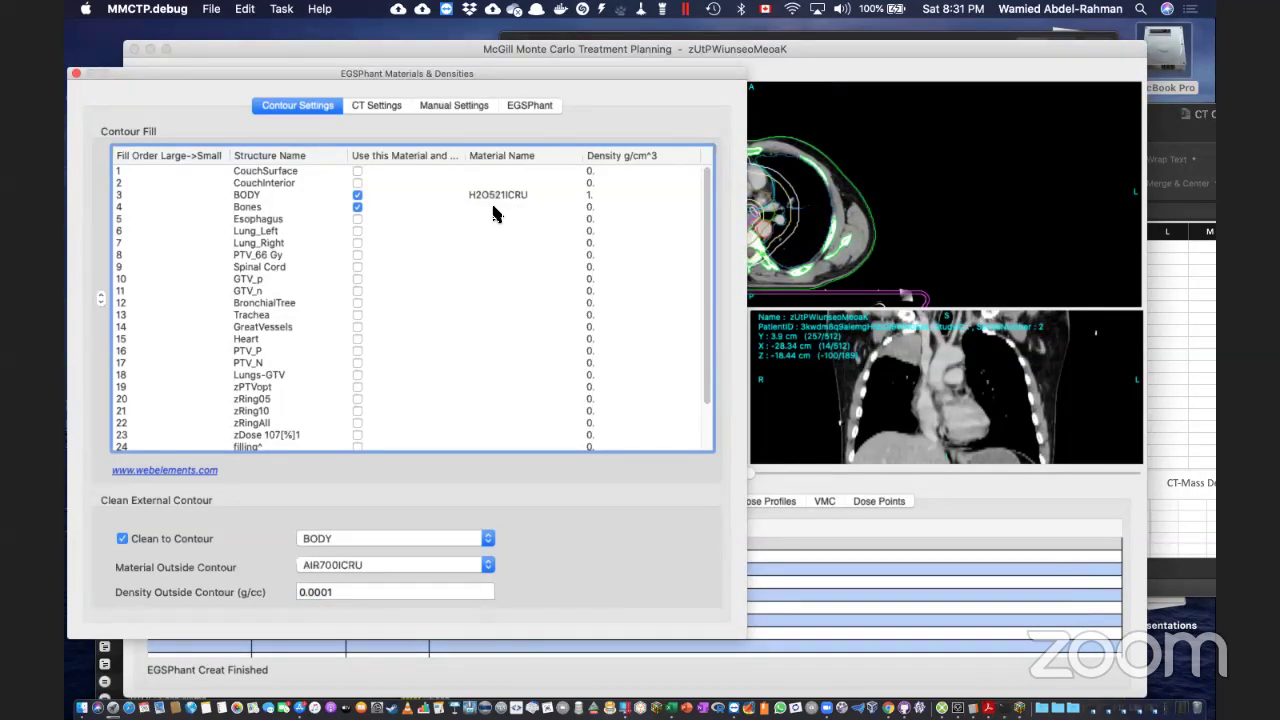
left_click(492, 207)
double_click(493, 207)
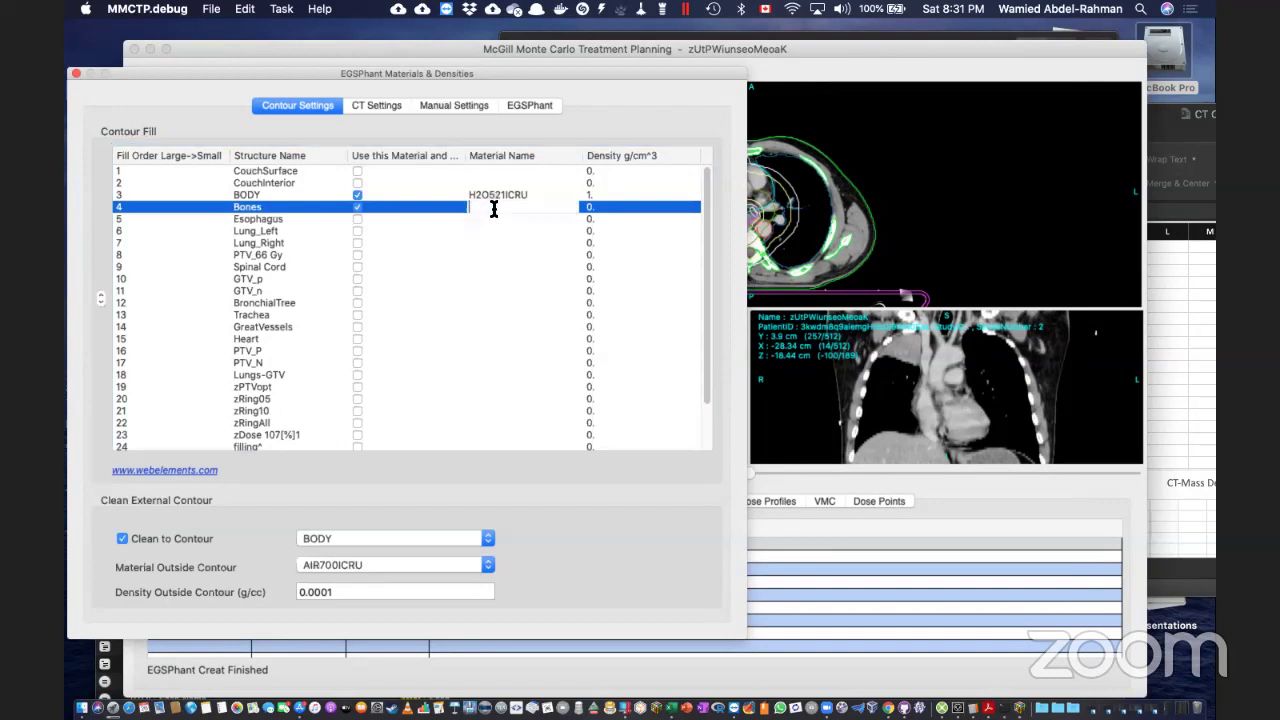
type("B")
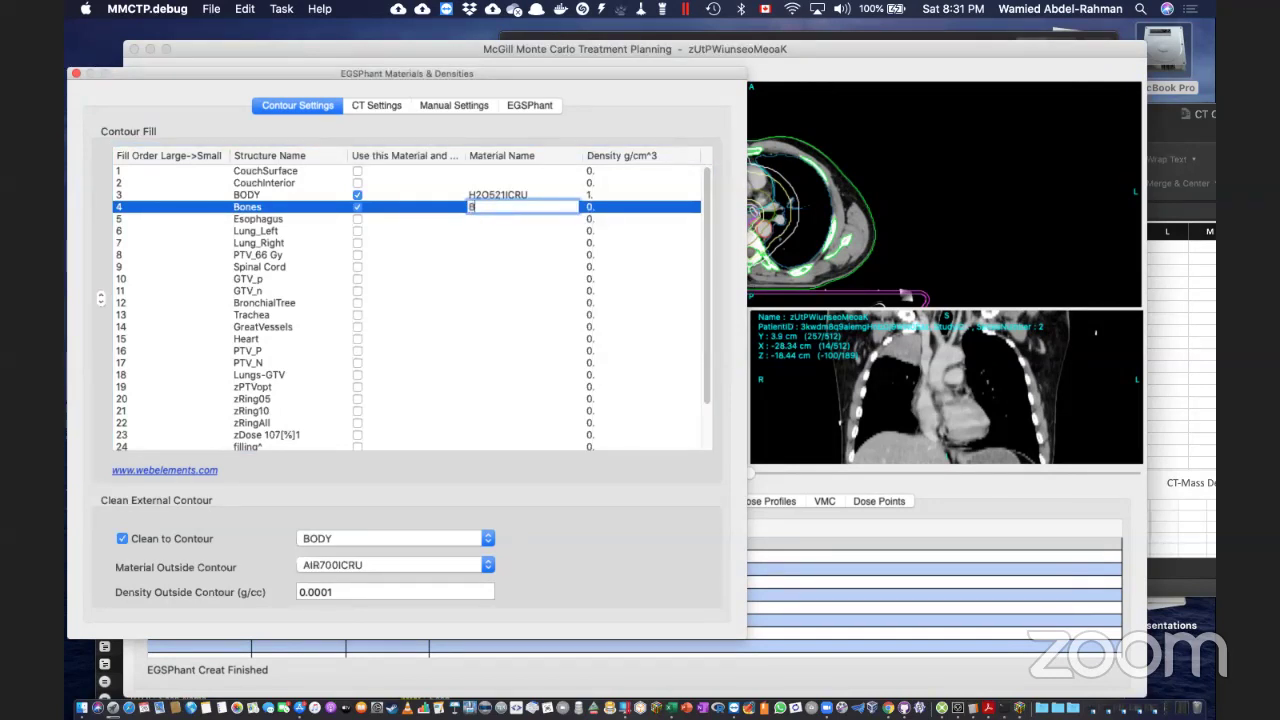
type("ONE")
type("521ICRU")
key("BackSpace")
key("BackSpace")
key("BackSpace")
key("BackSpace")
type("ICRU")
key("Return")
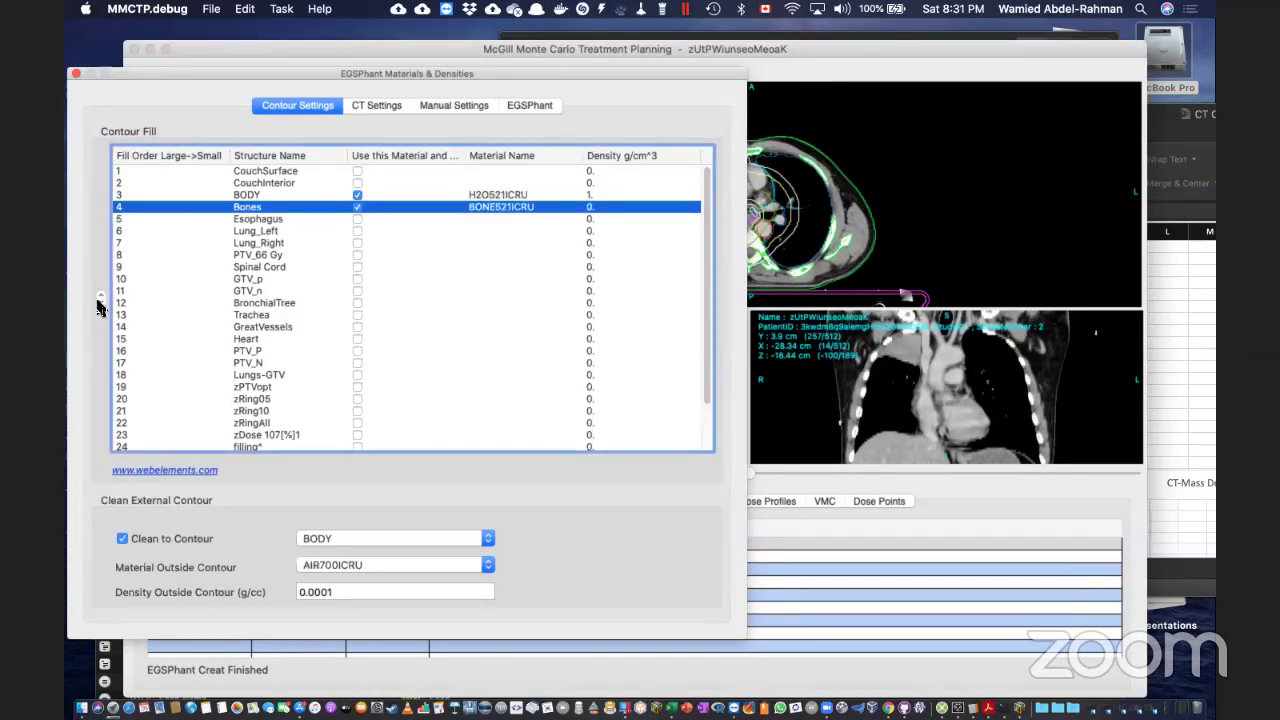
Move Bones down and up the contour fill order, including ahead of BODY, and return it to fourth place directly after BODY.
left_click(99, 302)
left_click(99, 302)
left_click(99, 302)
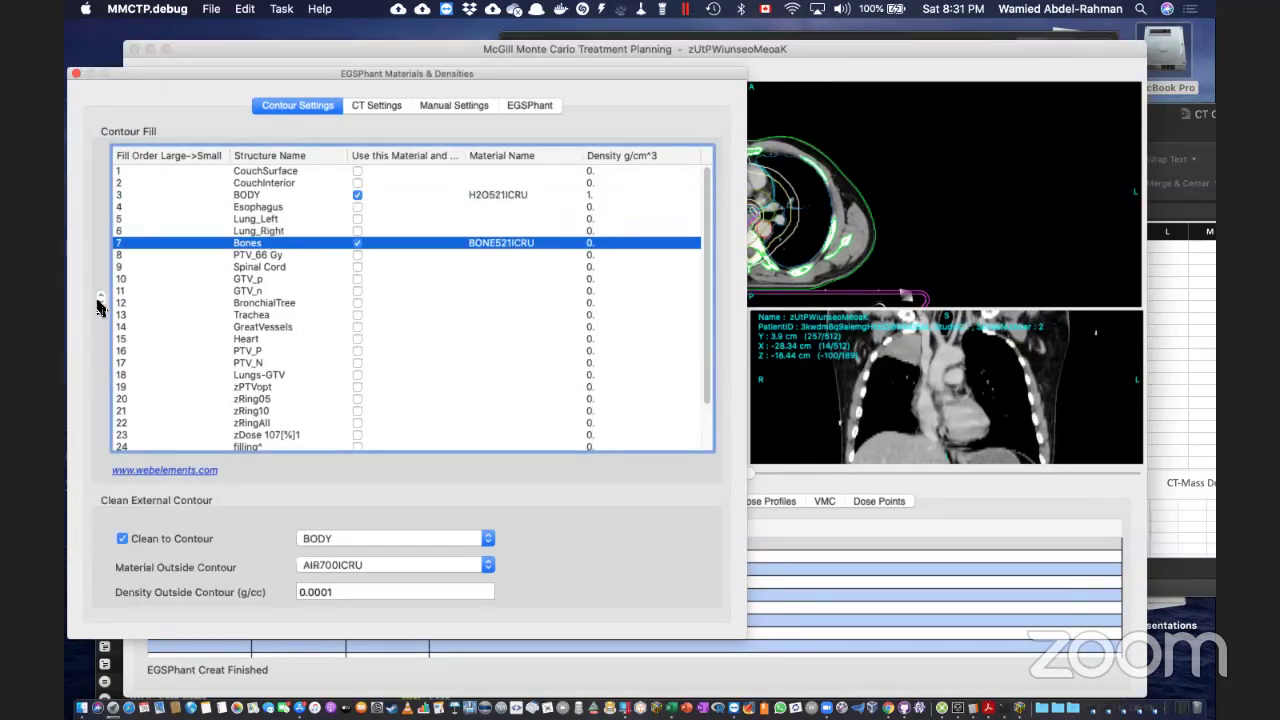
left_click(99, 302)
left_click(99, 304)
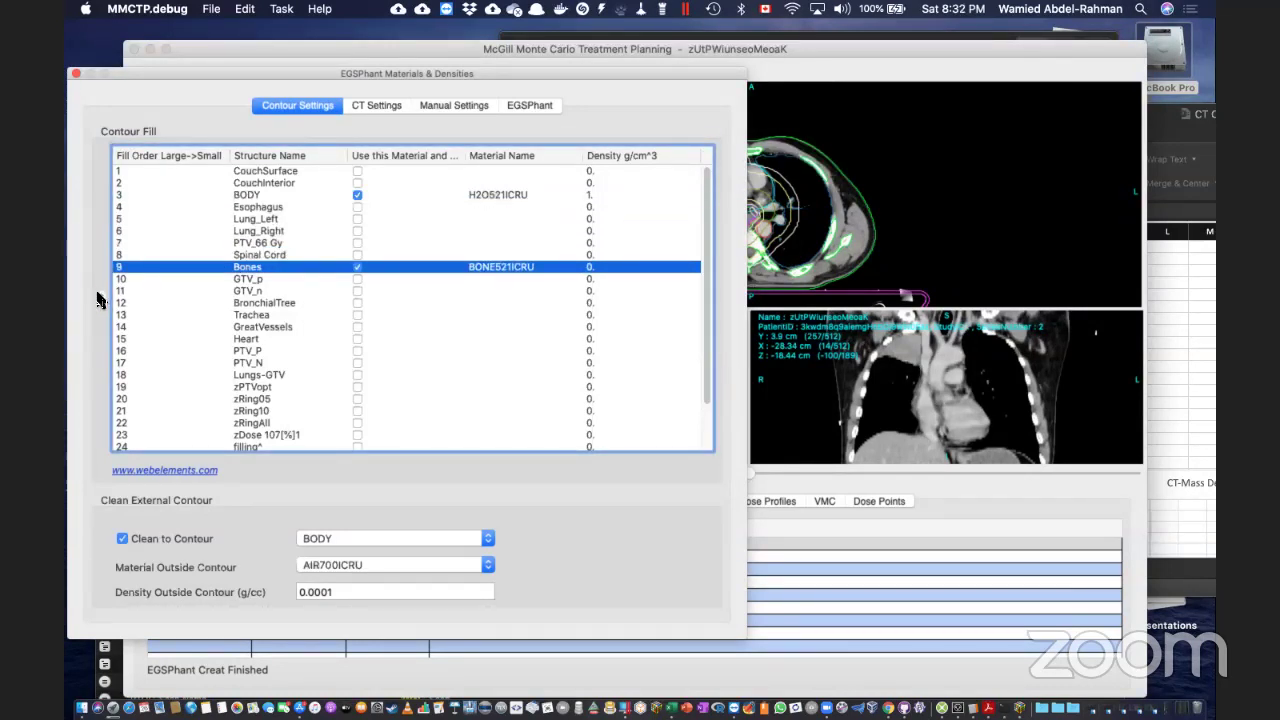
left_click(99, 295)
left_click(99, 295)
left_click(99, 295)
left_click(99, 295)
left_click(99, 295)
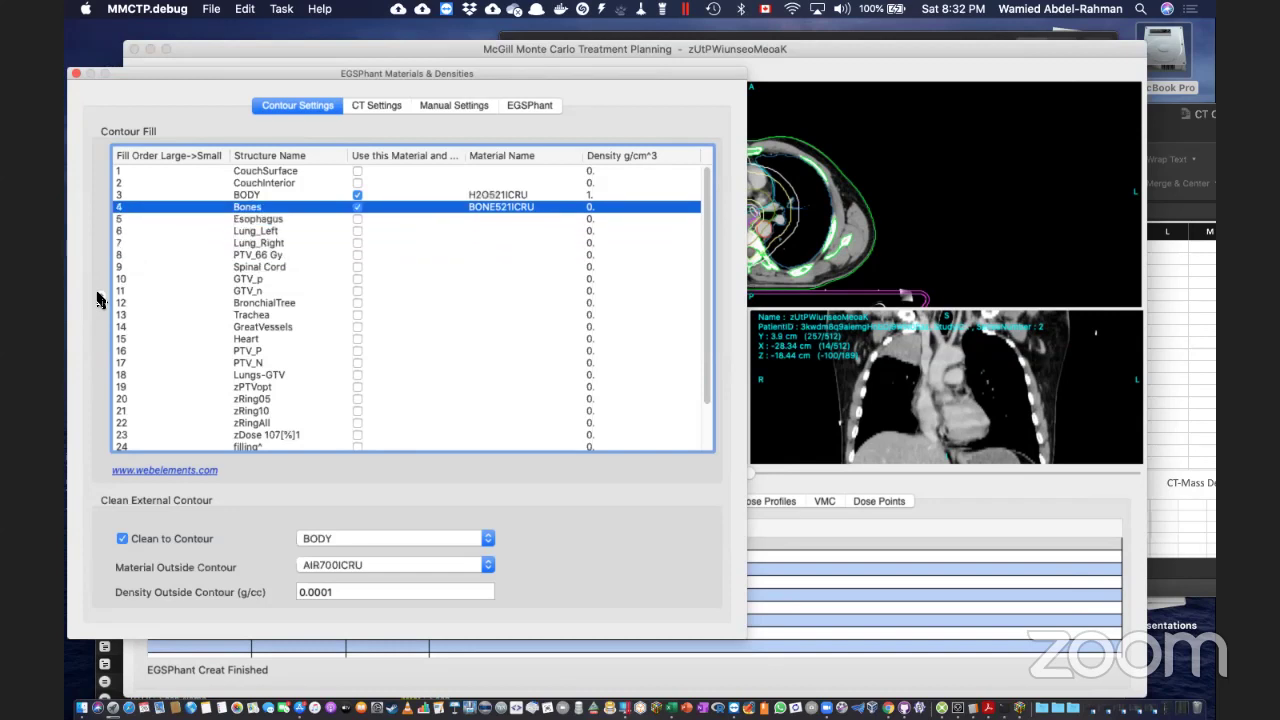
left_click(99, 295)
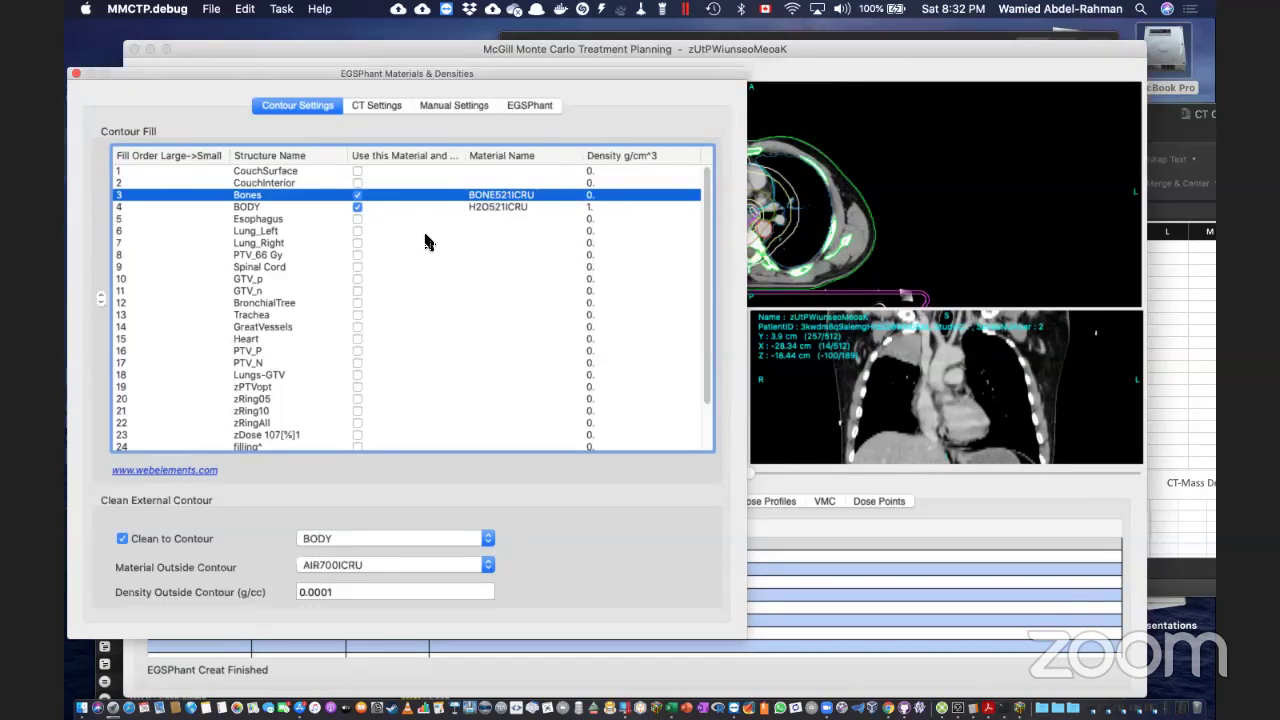
left_click(100, 305)
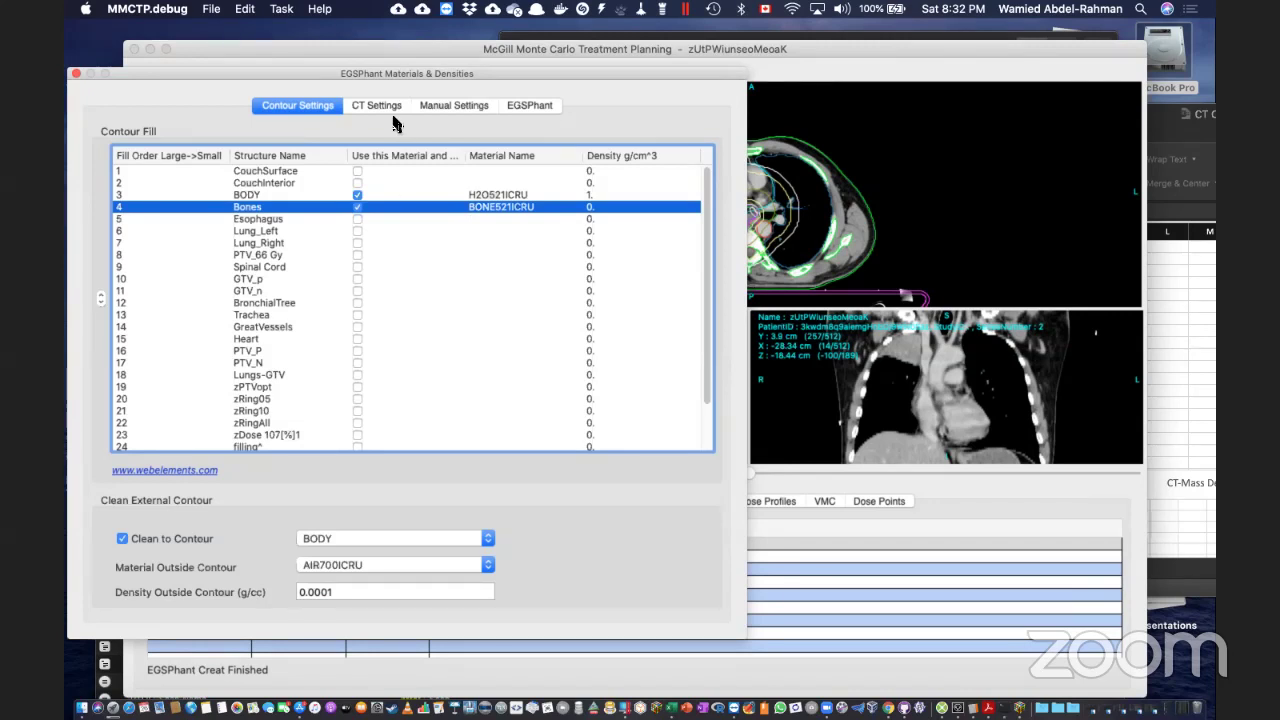
Close and reopen the EGSPhant material settings for beam 1, and set the Bones density to 1.7 g/cm³.
left_click(76, 77)
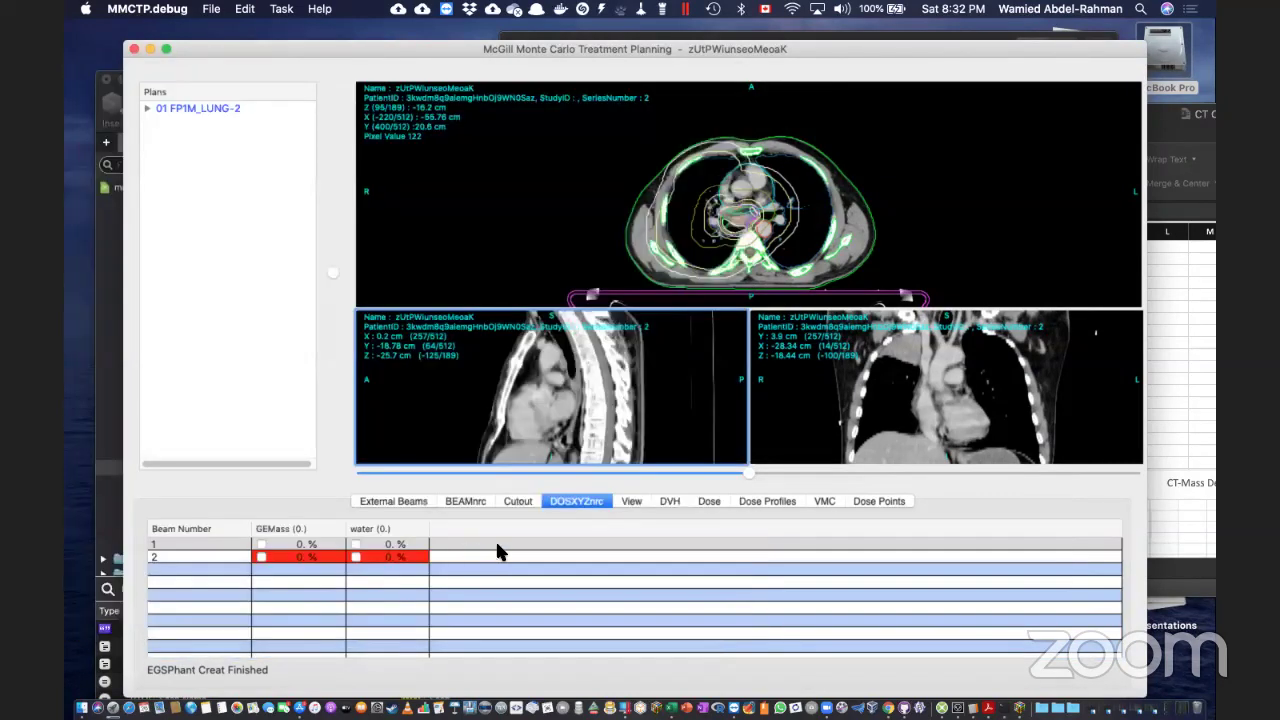
right_click(472, 545)
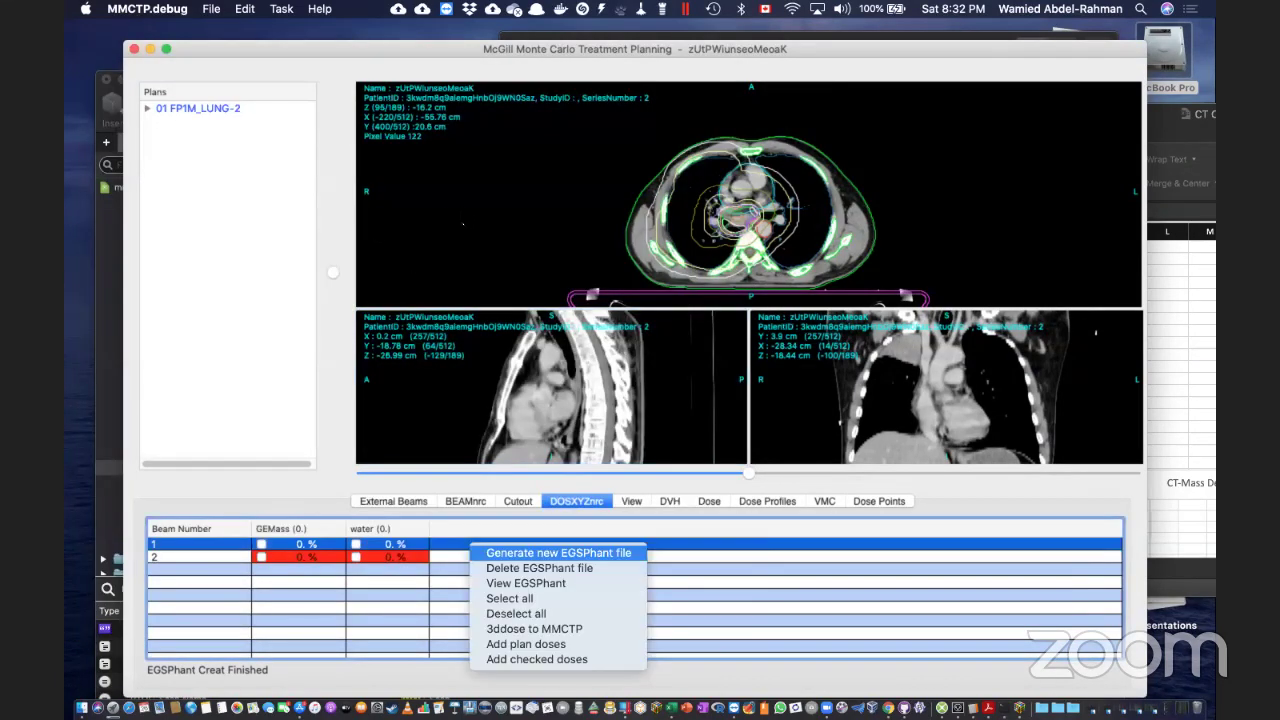
left_click(540, 552)
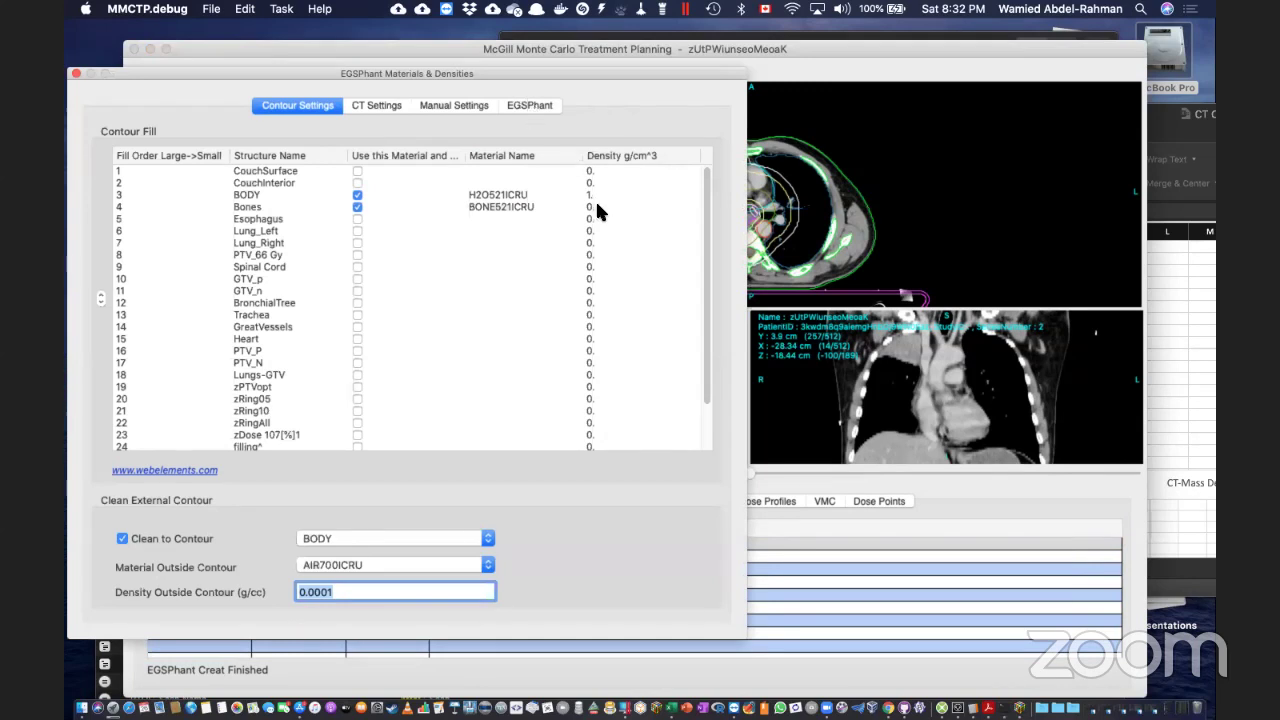
left_click(596, 206)
left_click(596, 206)
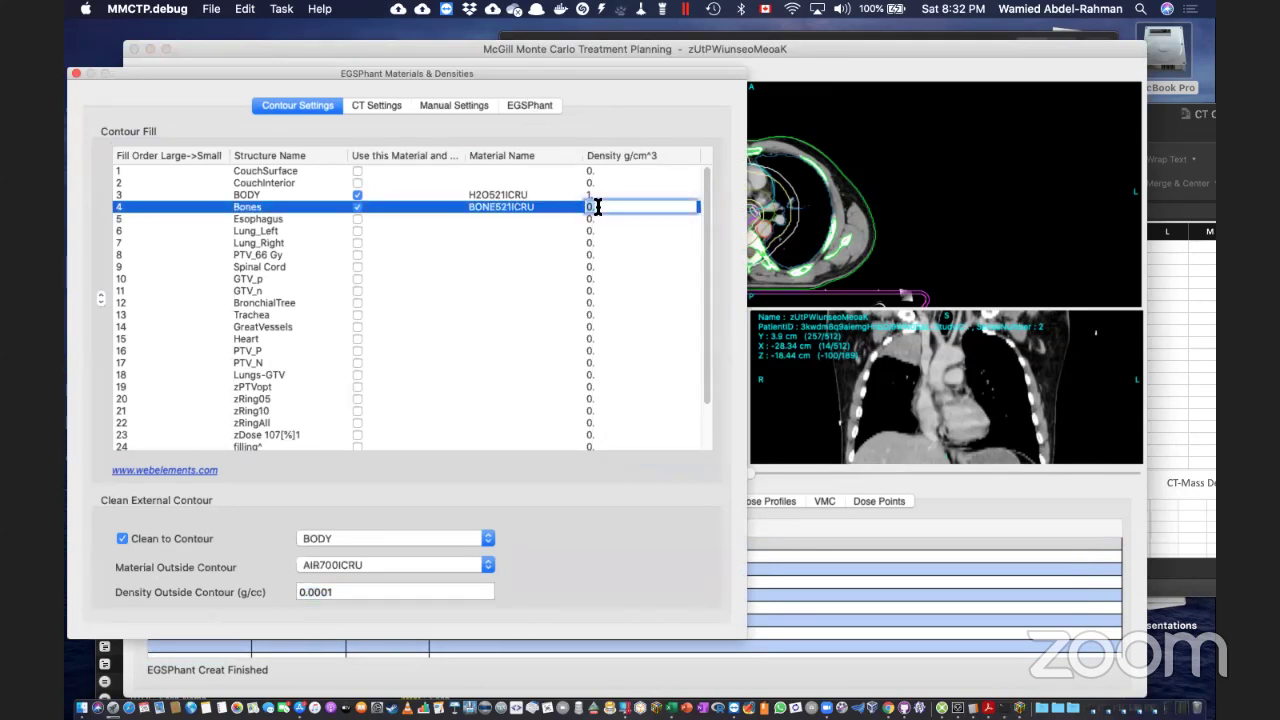
type("2")
key("BackSpace")
type("1.7")
Rename the EGSPhant as bone and generate it as a CT phantom.
left_click(531, 106)
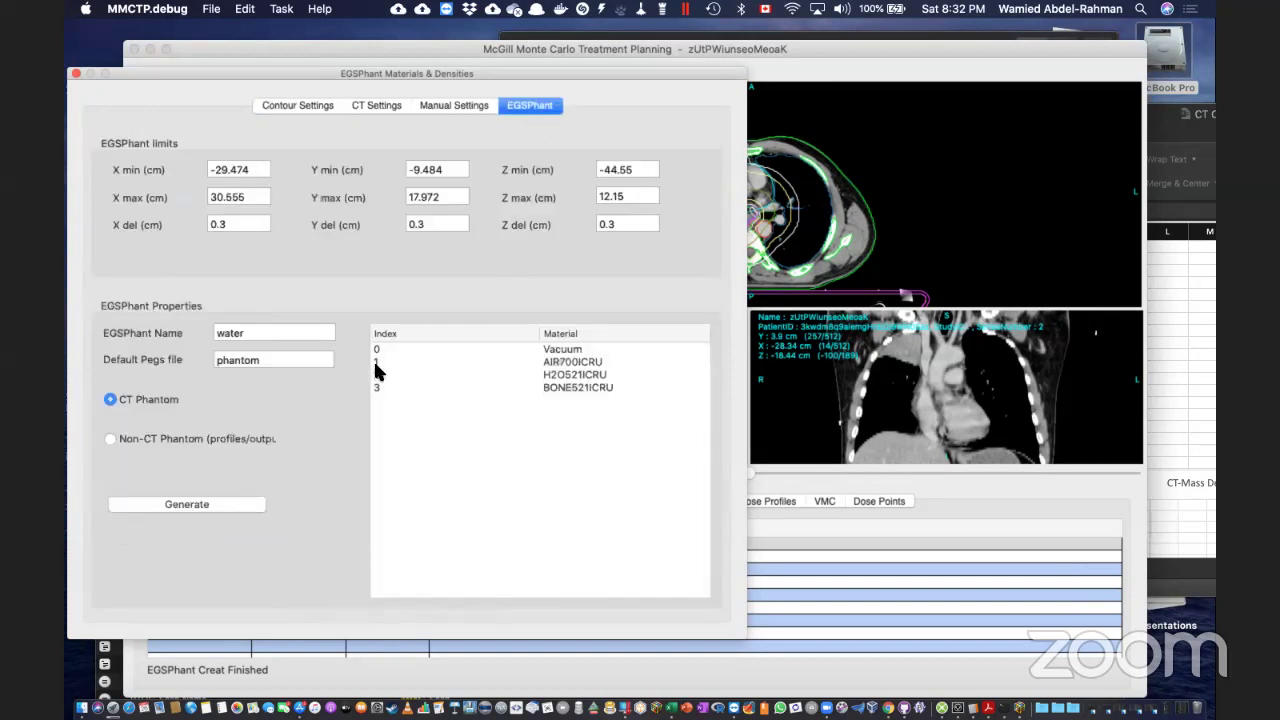
left_click(193, 505)
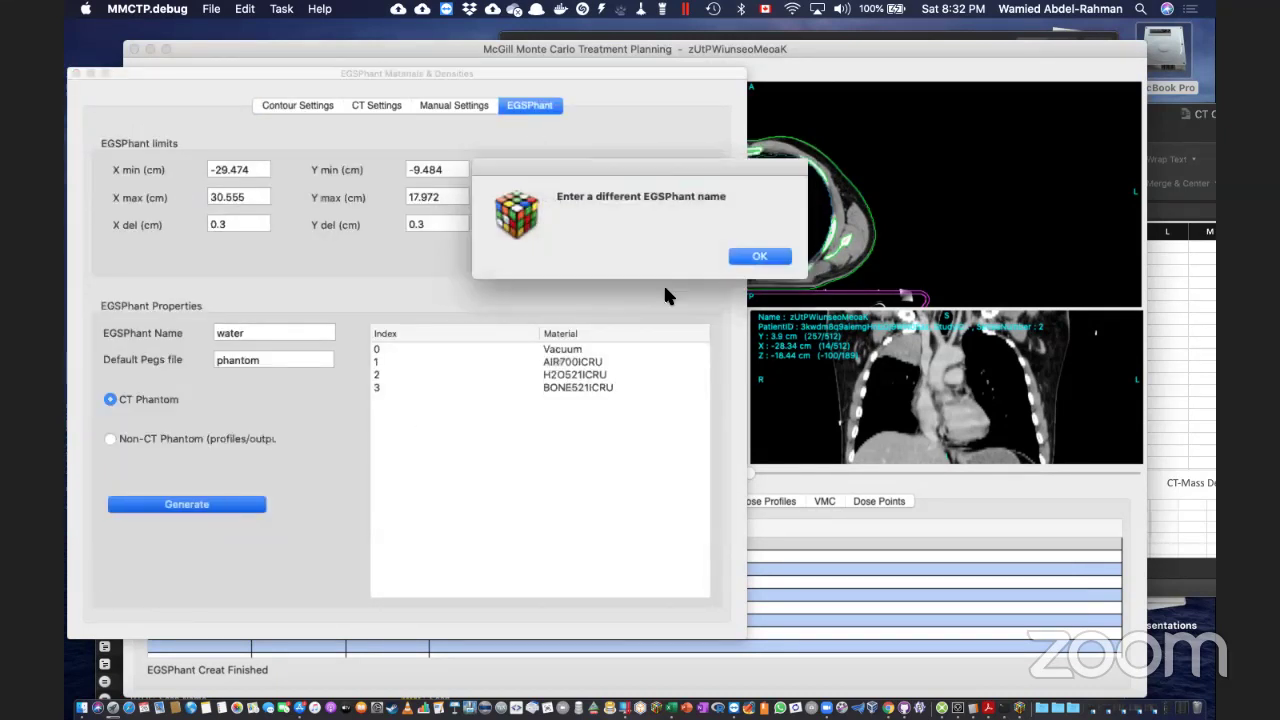
left_click(758, 255)
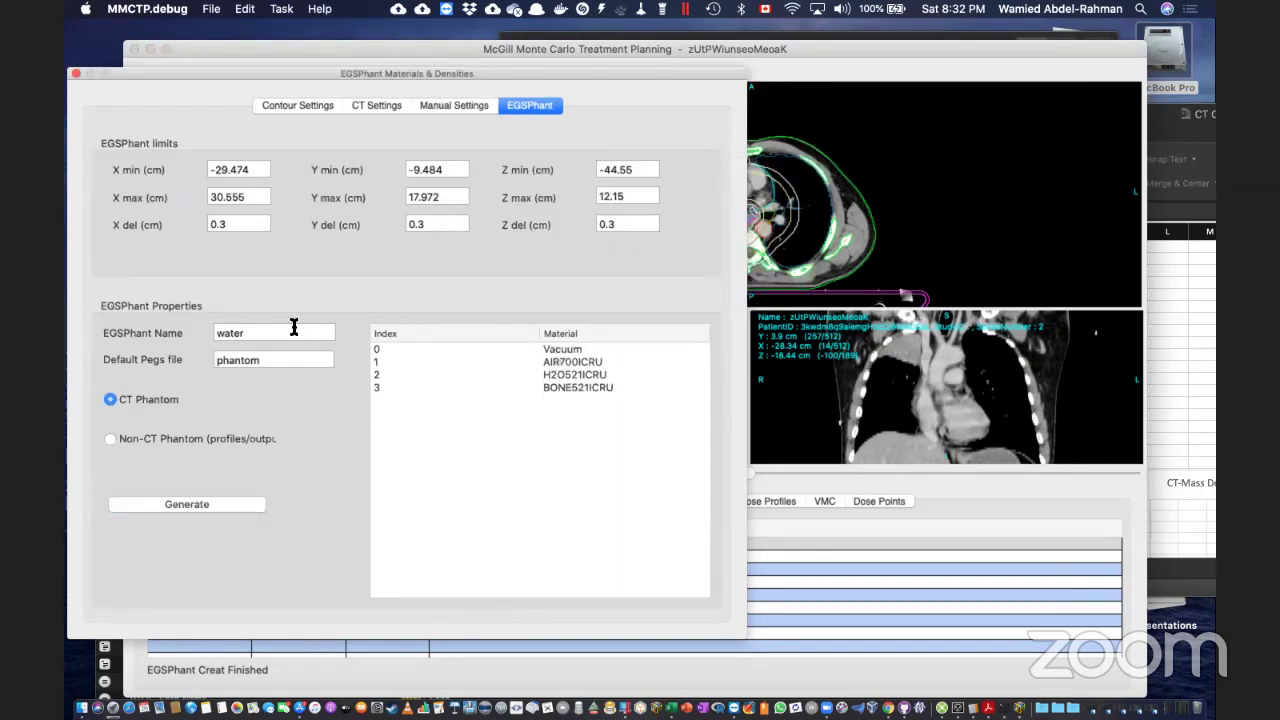
double_click(294, 332)
type("bone")
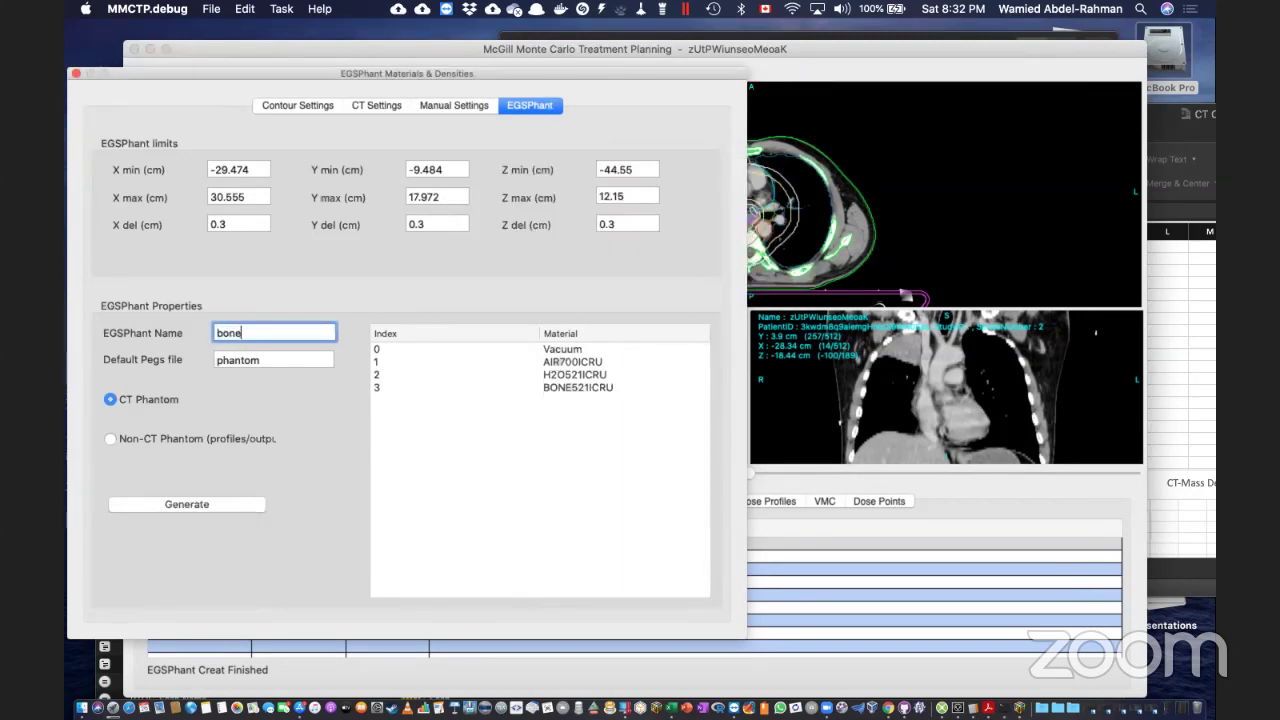
left_click(186, 500)
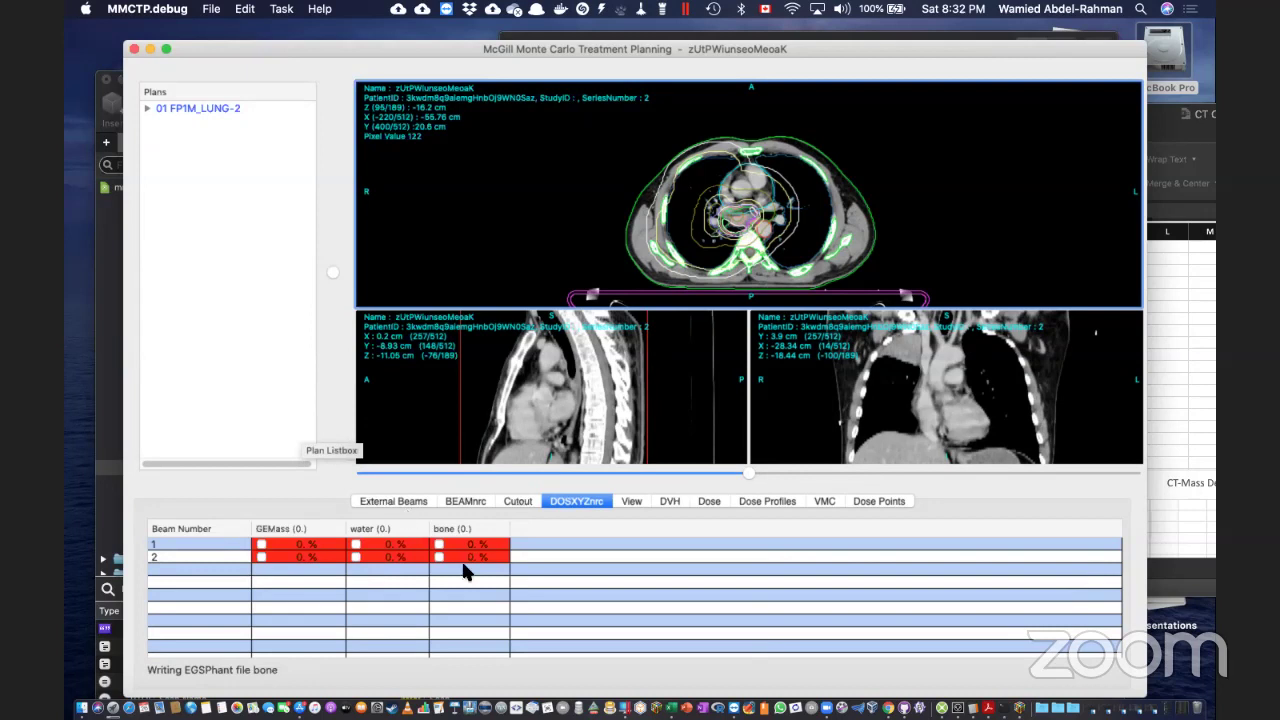
Try to open the EGSPhant viewer for beam 1.
right_click(532, 545)
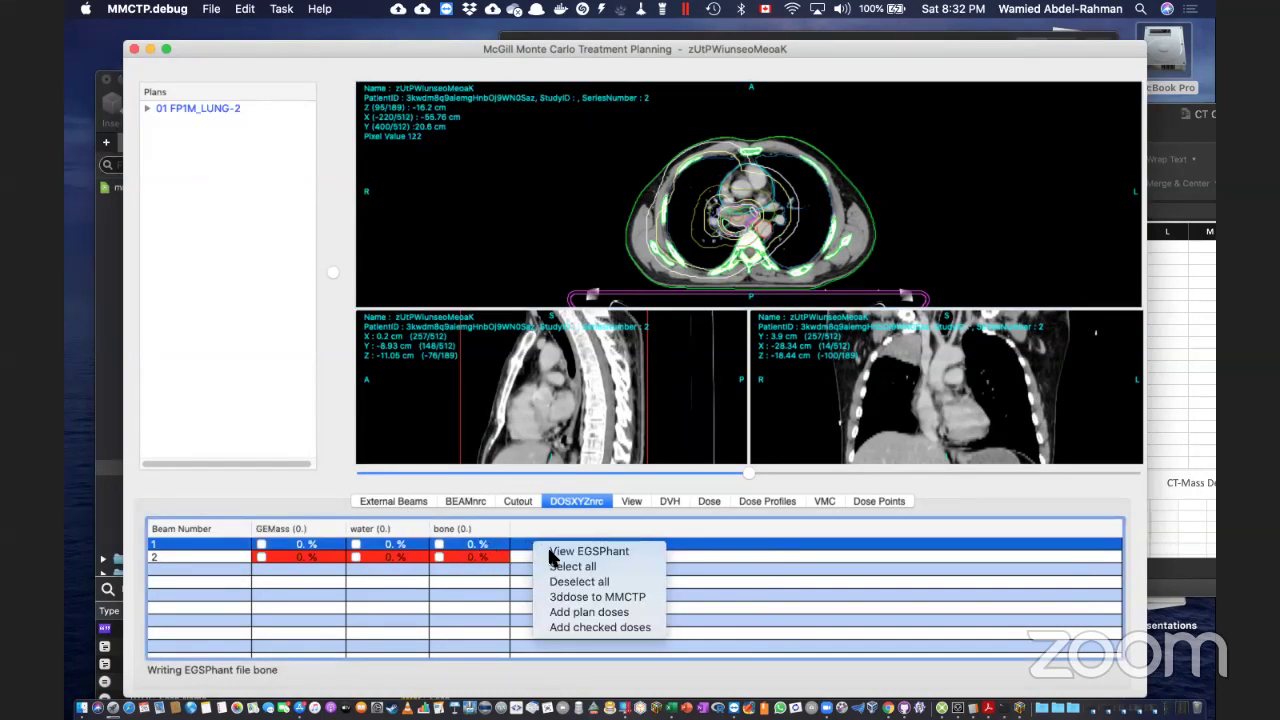
left_click(555, 551)
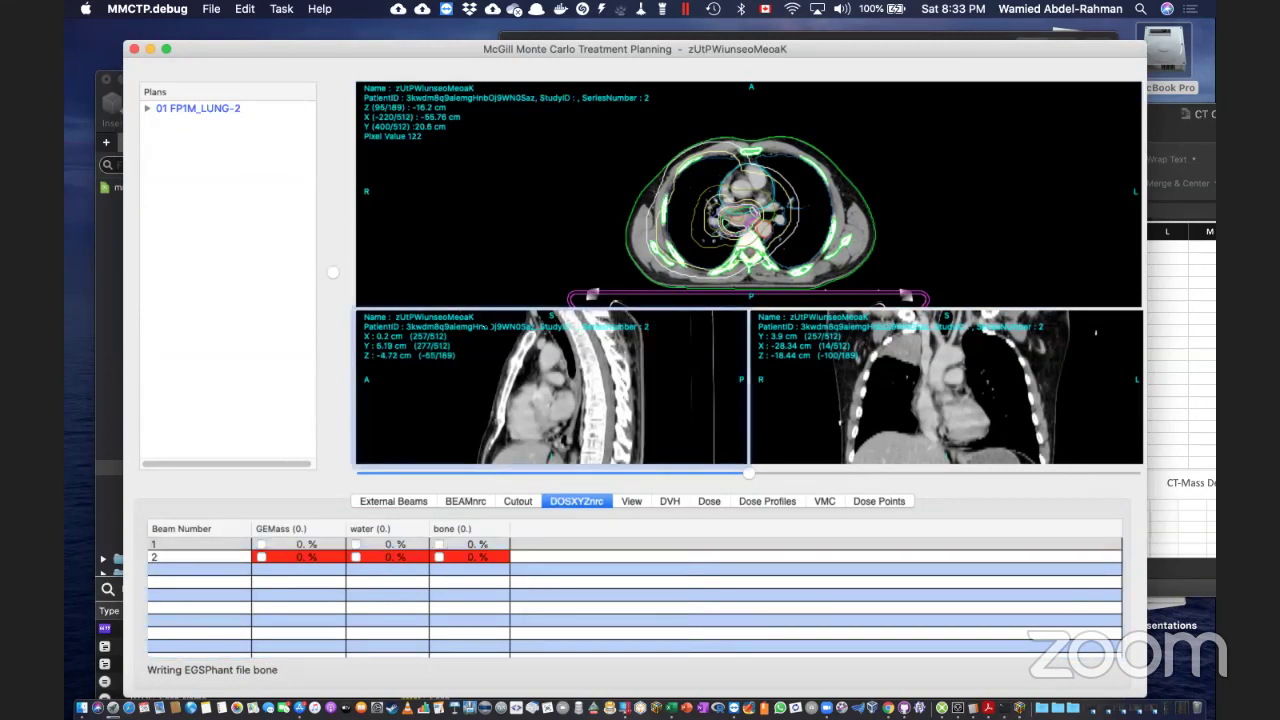
left_click(460, 557)
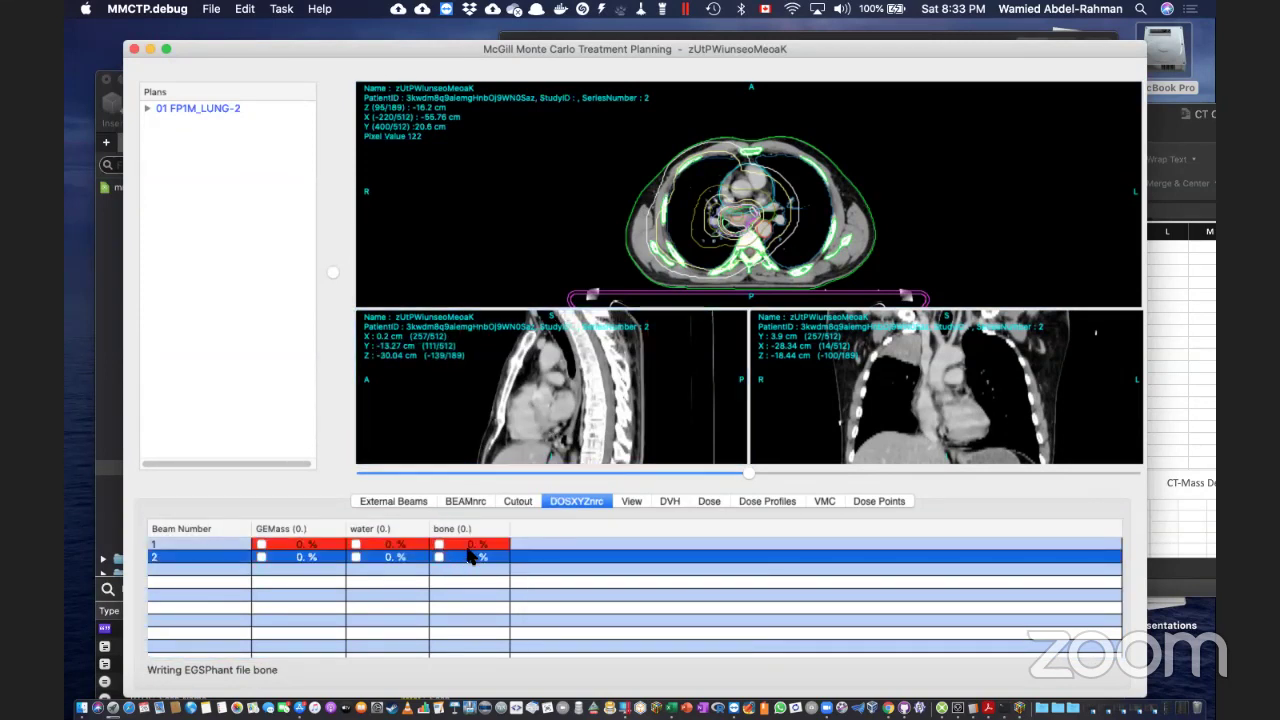
left_click(472, 545)
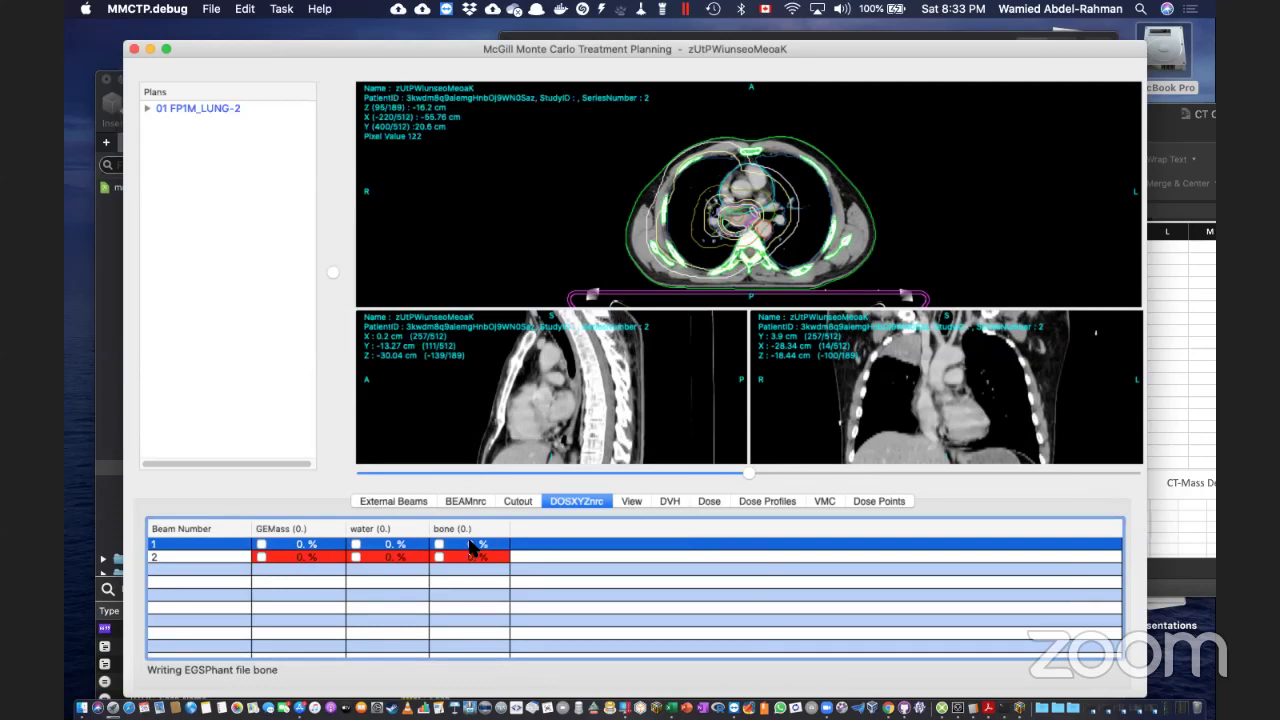
left_click(466, 556)
left_click(470, 543)
right_click(470, 543)
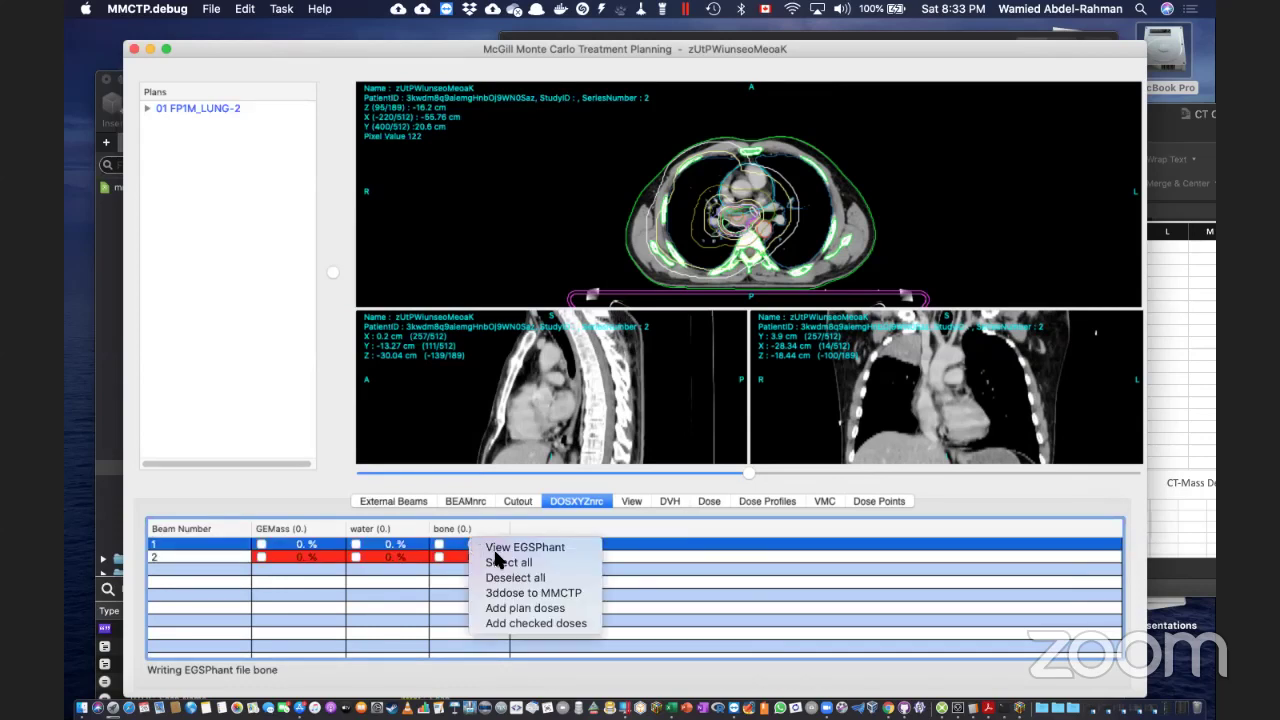
left_click(340, 54)
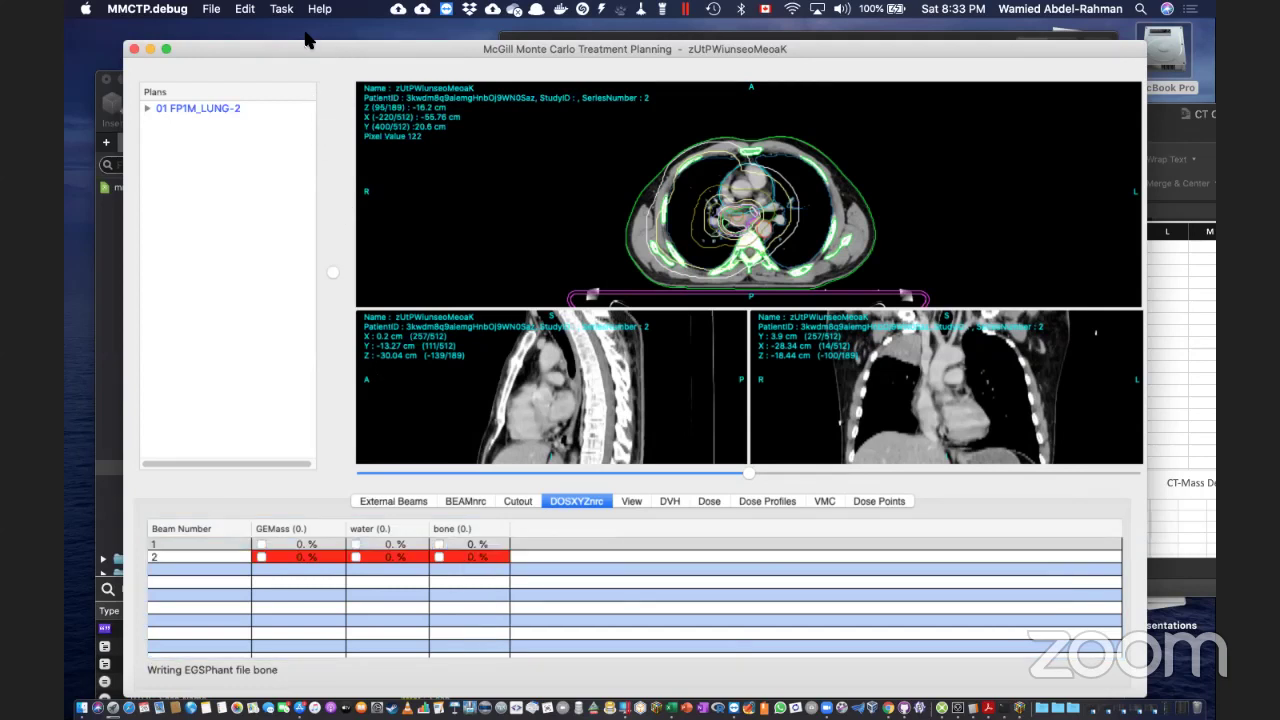
Acknowledge the finished EGSPhant file and open the bone EGSPhant of beam 1 for viewing.
left_click_drag(309, 46, 276, 33)
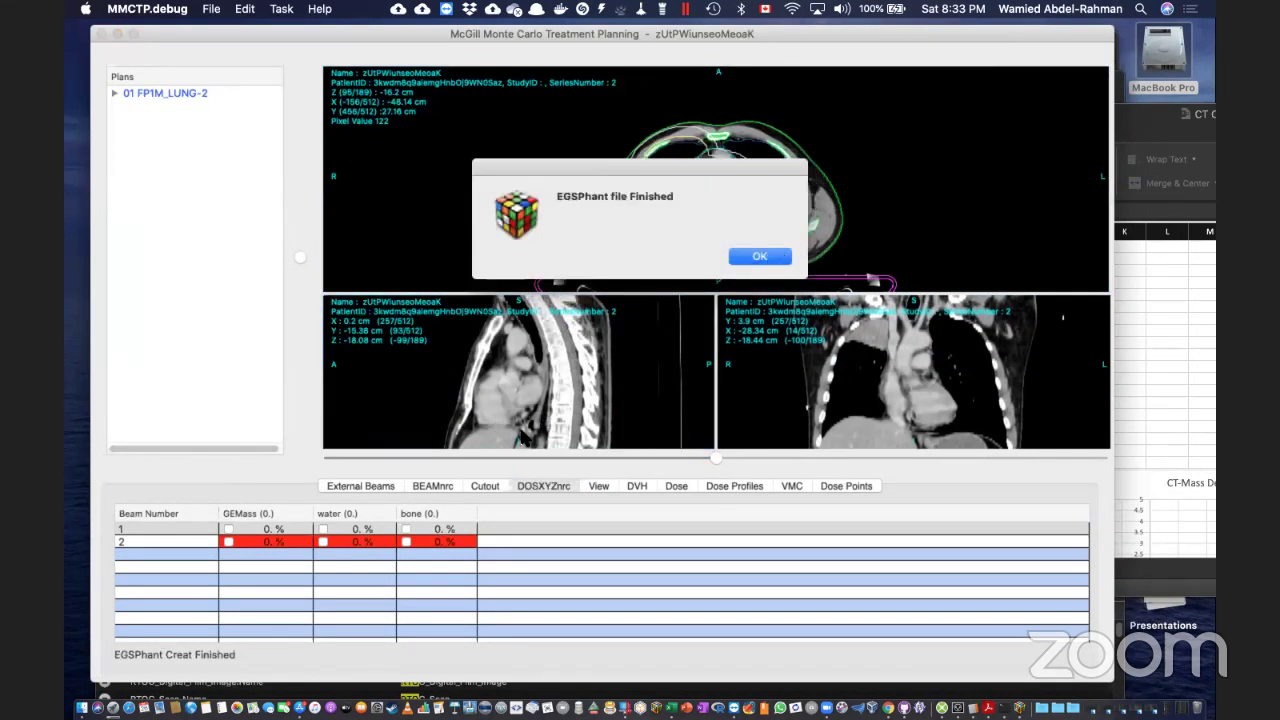
left_click(760, 257)
left_click(435, 527)
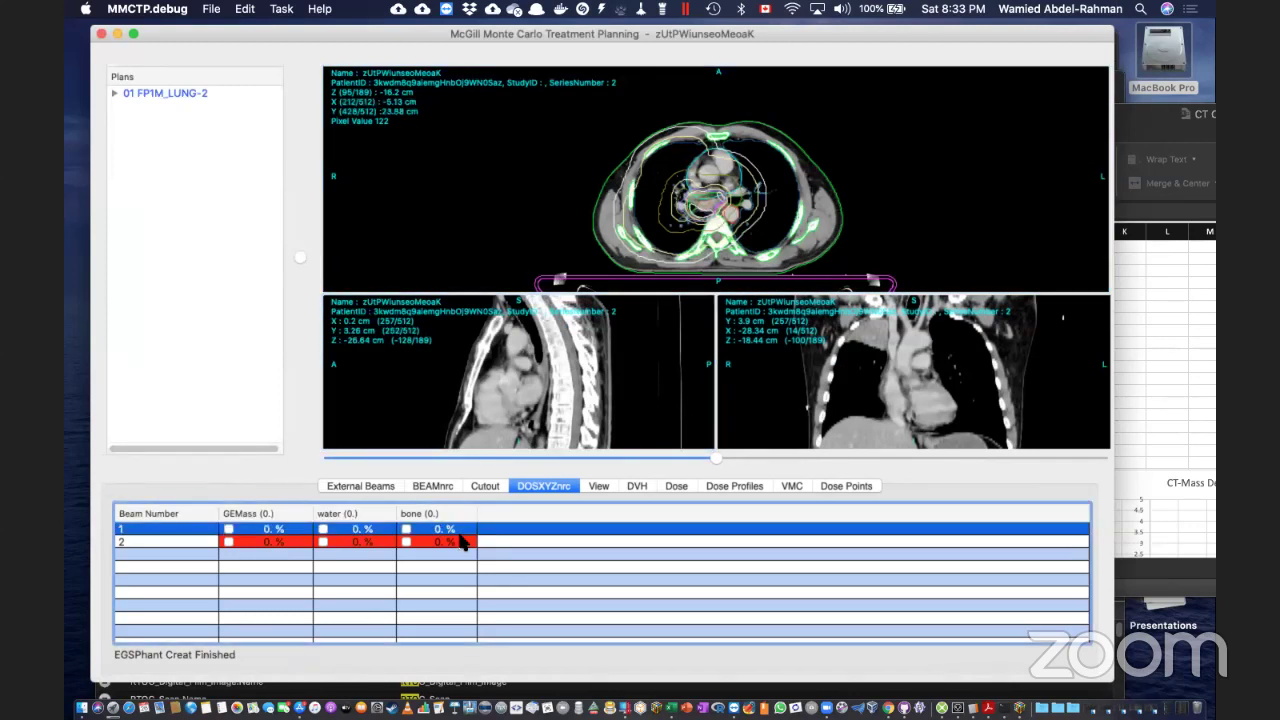
right_click(434, 521)
left_click(465, 390)
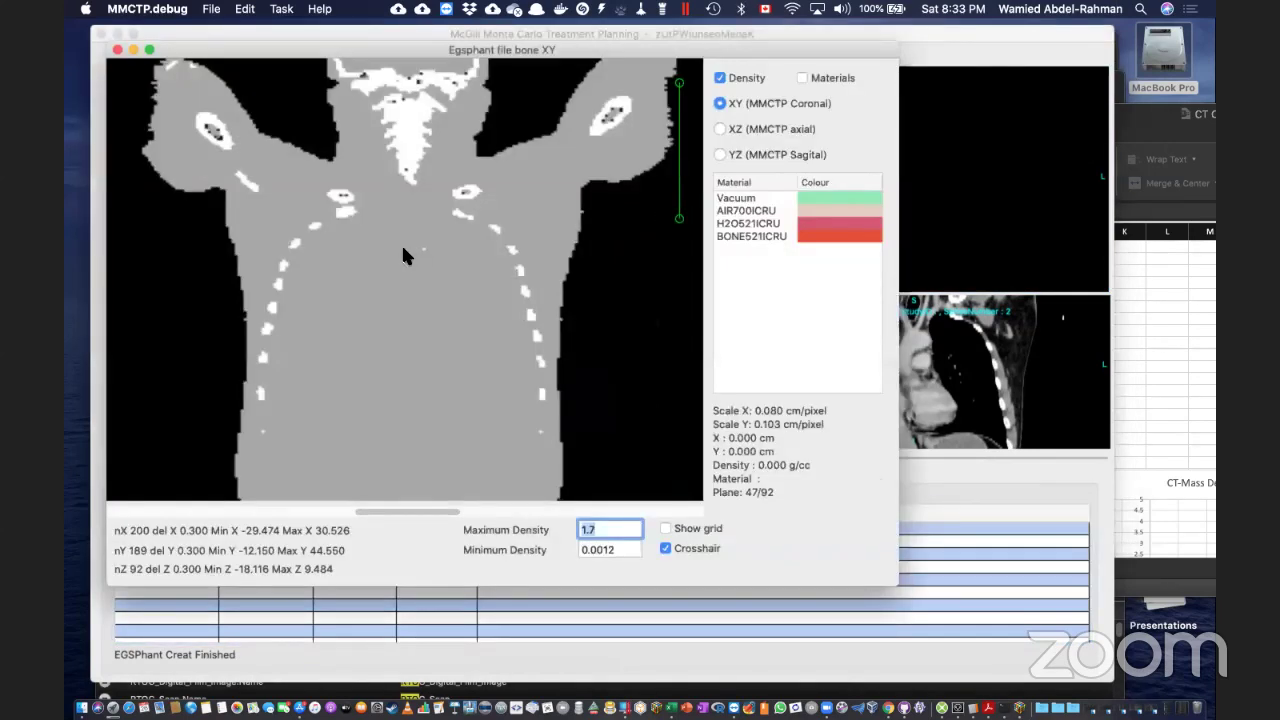
Probe the density of the bone, soft tissue and outside air in the coronal view of the bone phantom with the crosshair.
scroll(403, 250, "down", 5)
left_click_drag(406, 126, 374, 85)
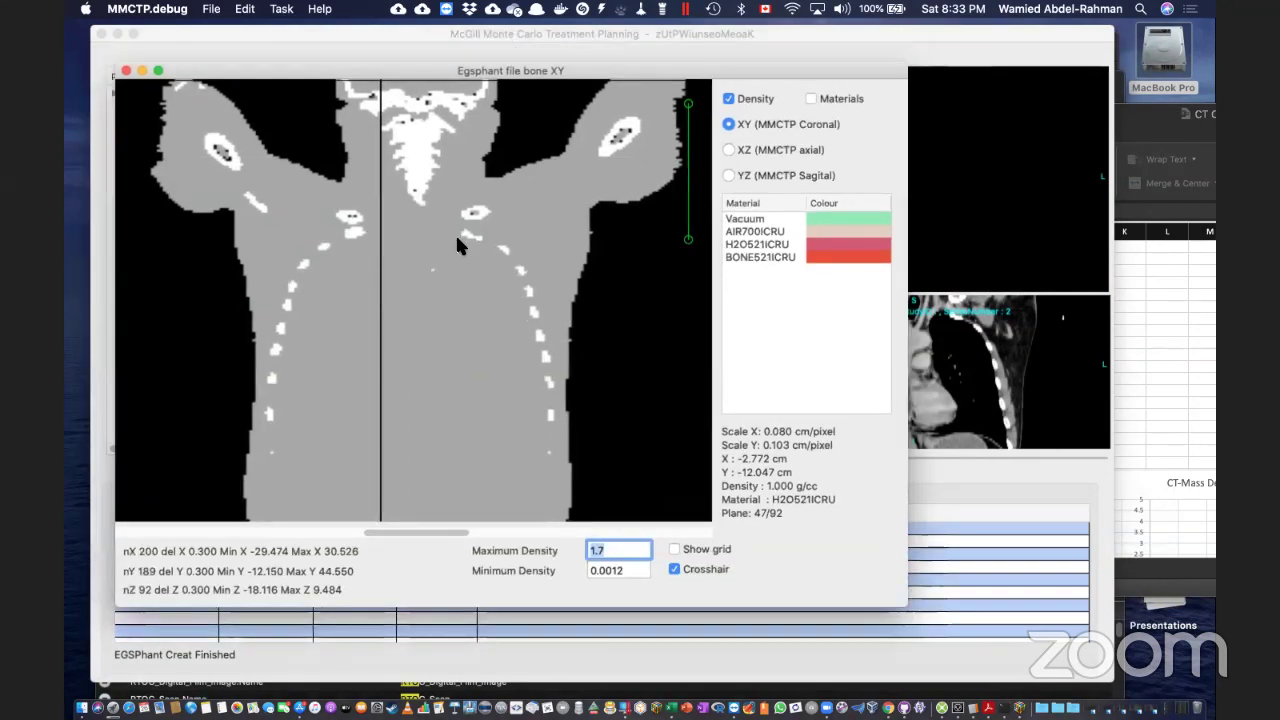
left_click(456, 241)
left_click_drag(428, 183, 514, 229)
left_click(444, 197)
left_click(561, 236)
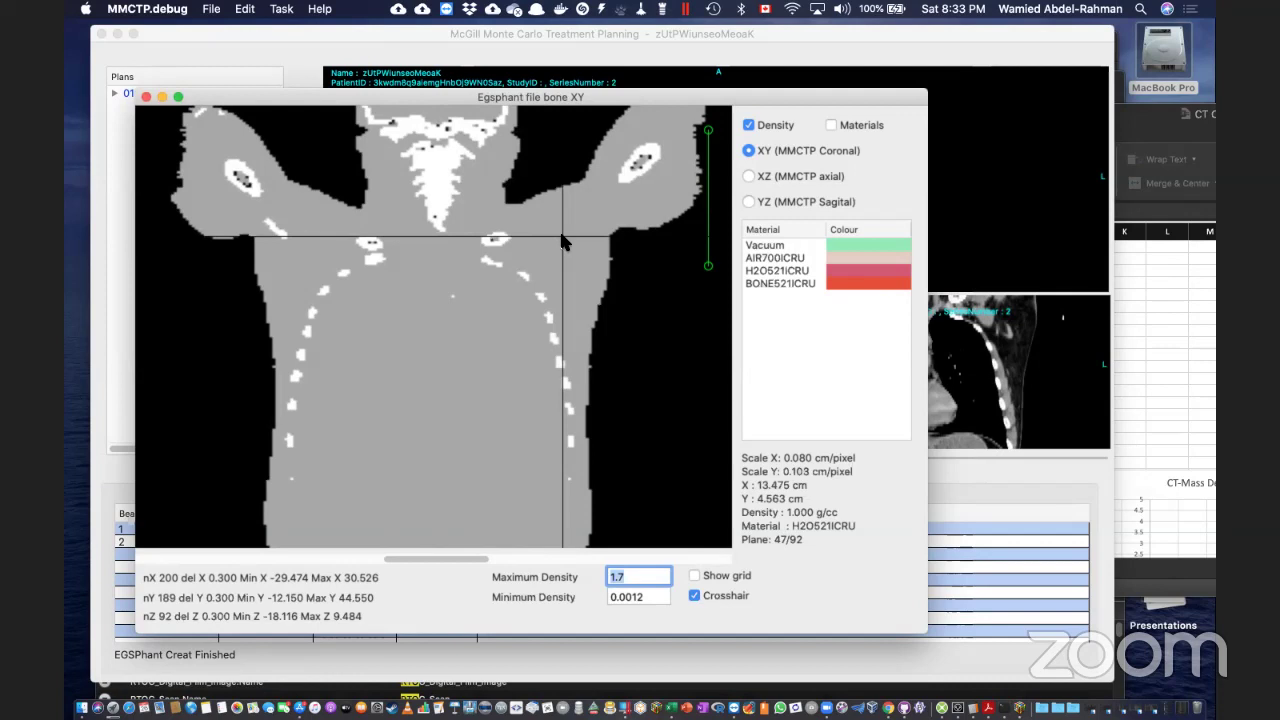
left_click_drag(443, 198, 706, 164)
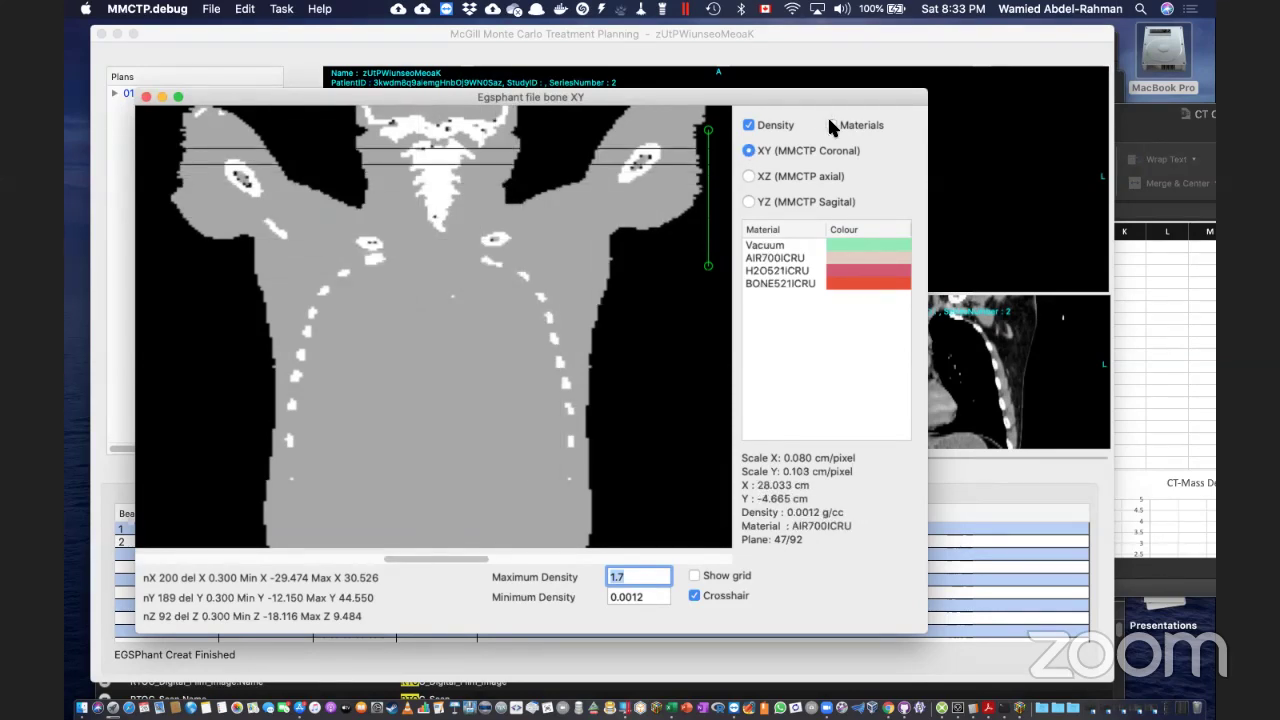
Display the bone phantom by materials instead of density, probe its air, water and bone regions with the crosshair, and close the viewer.
left_click(780, 126)
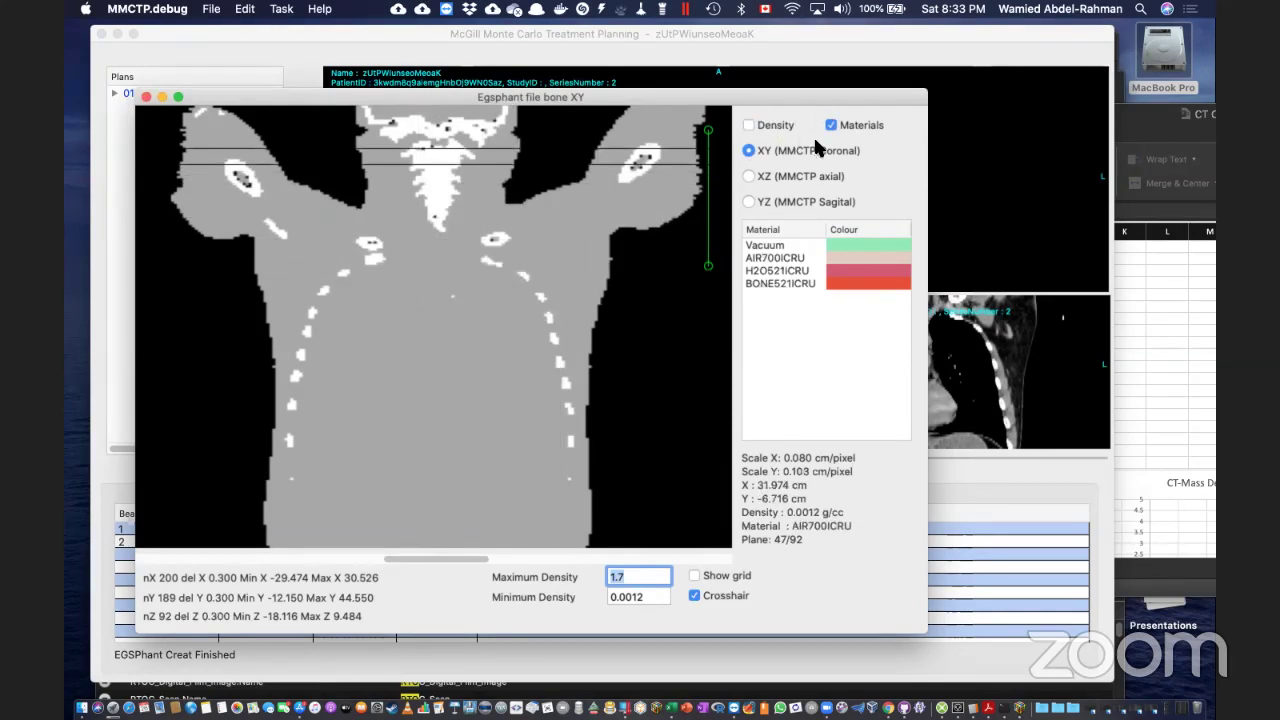
left_click_drag(623, 303, 766, 263)
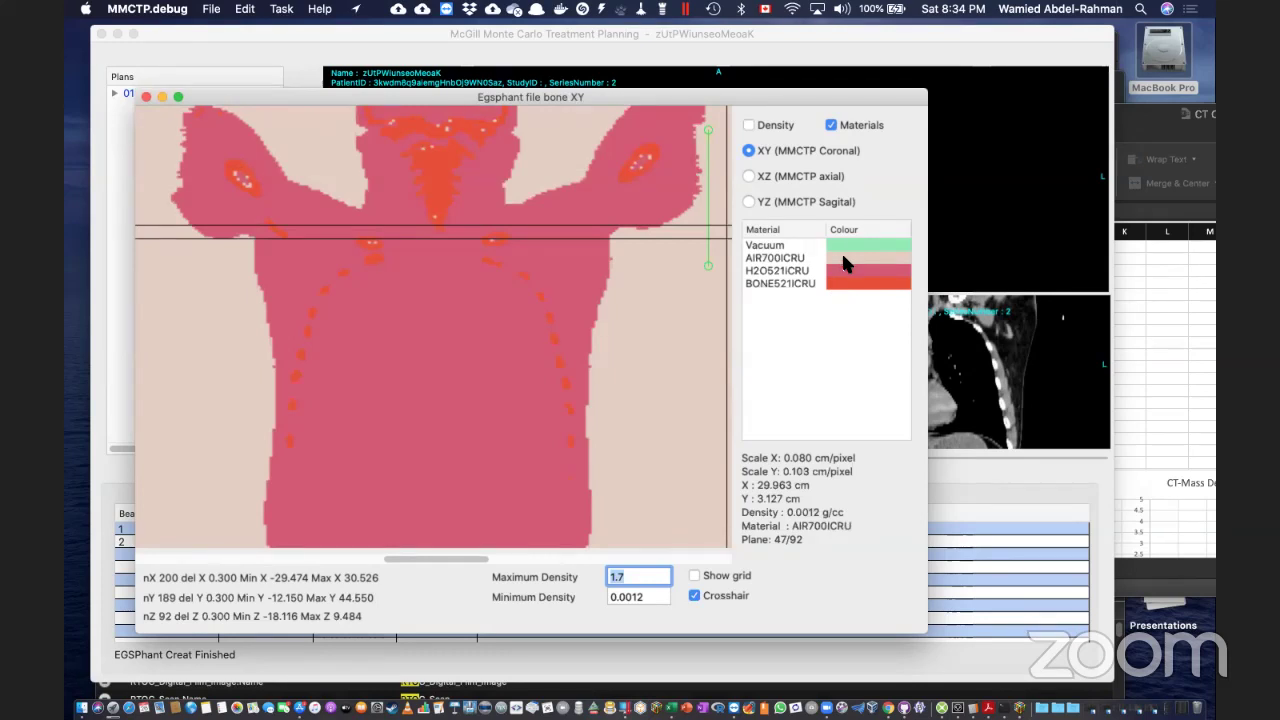
left_click_drag(843, 258, 628, 203)
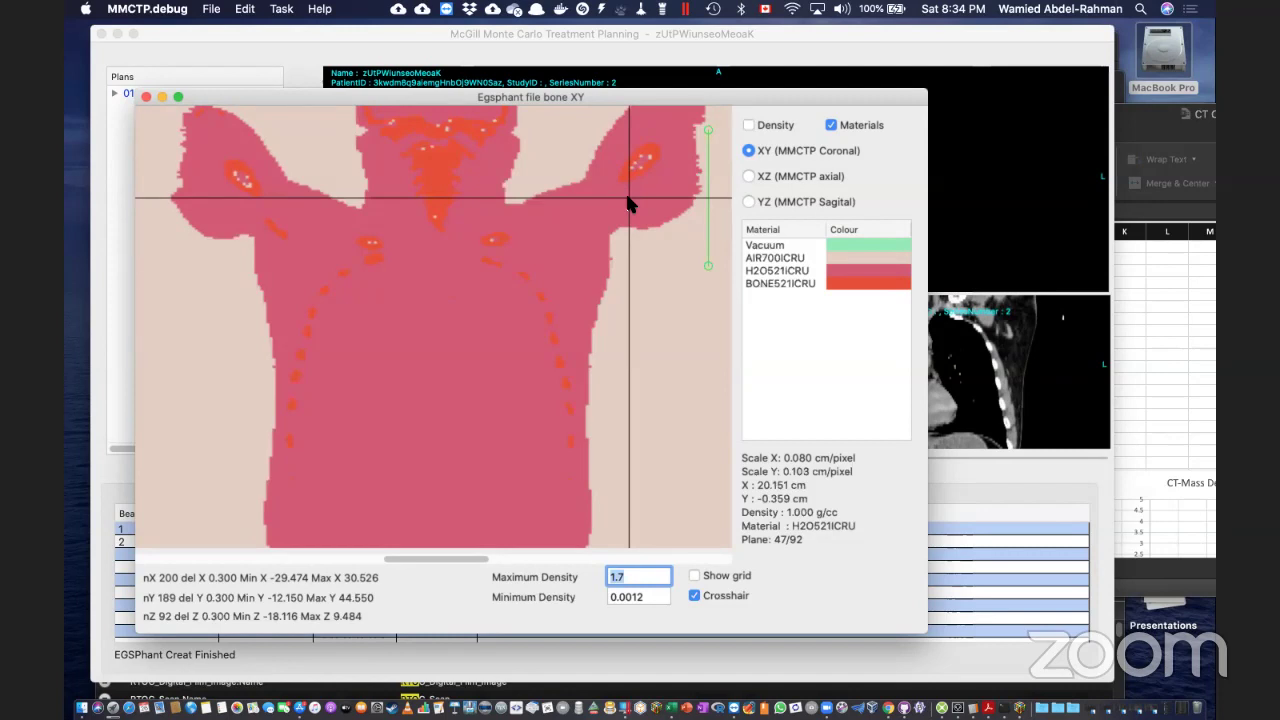
left_click_drag(628, 203, 434, 216)
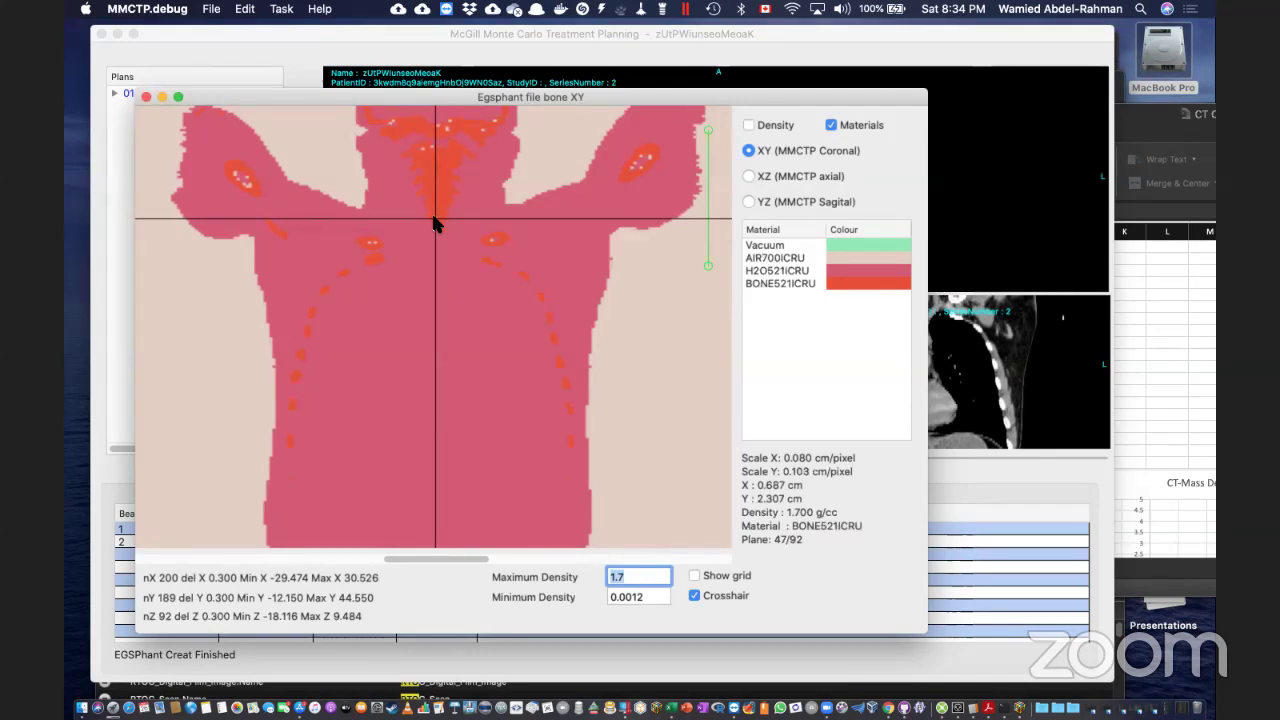
left_click_drag(416, 226, 396, 229)
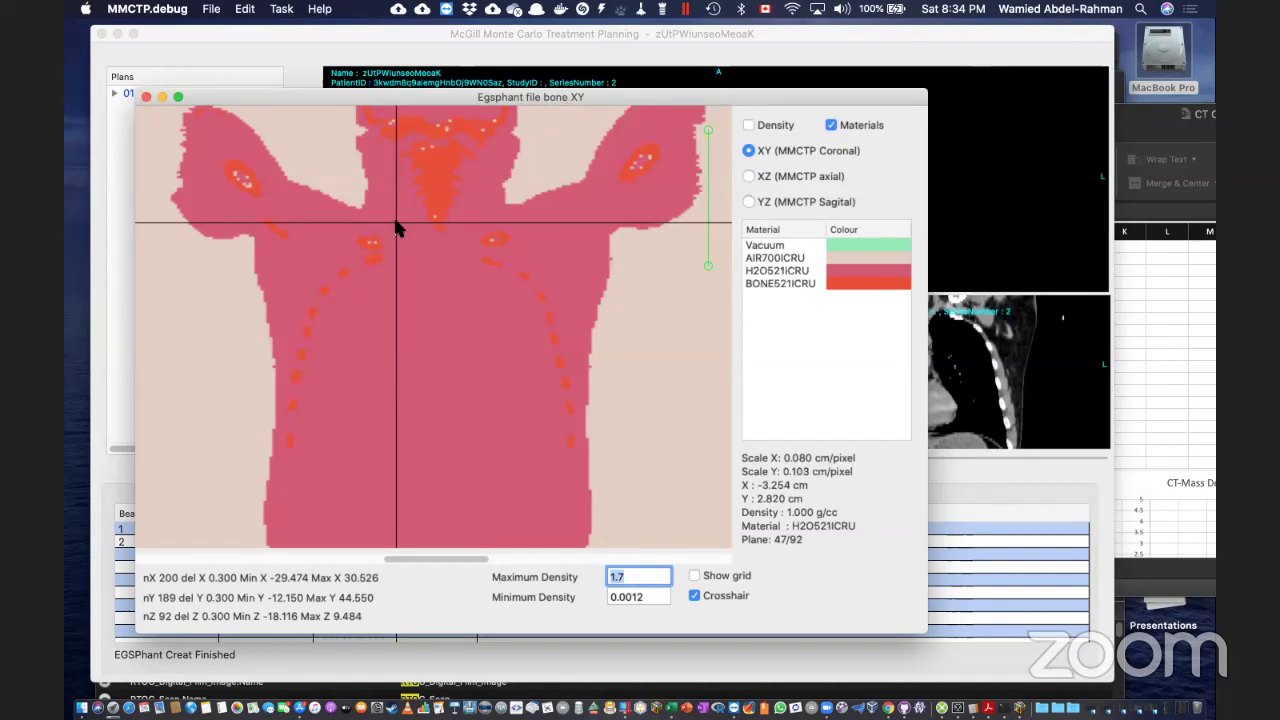
left_click_drag(303, 165, 147, 103)
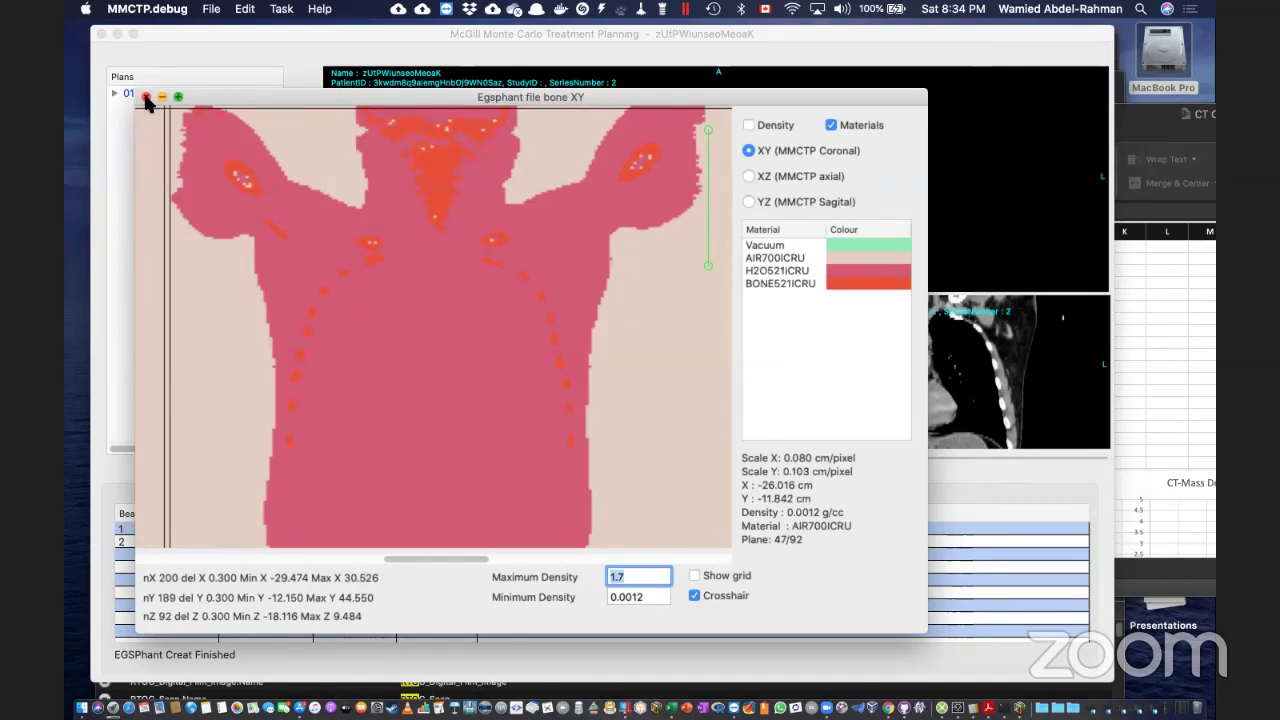
left_click_drag(145, 103, 226, 104)
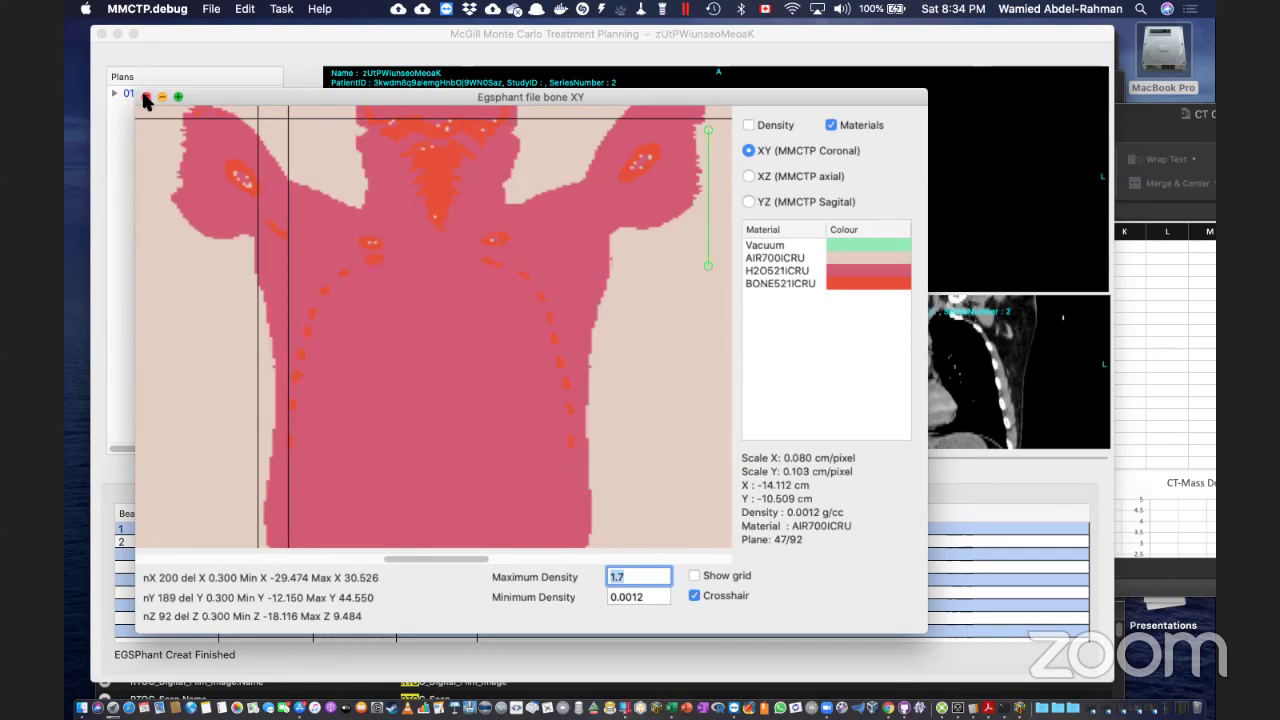
left_click_drag(231, 115, 573, 268)
left_click(575, 268)
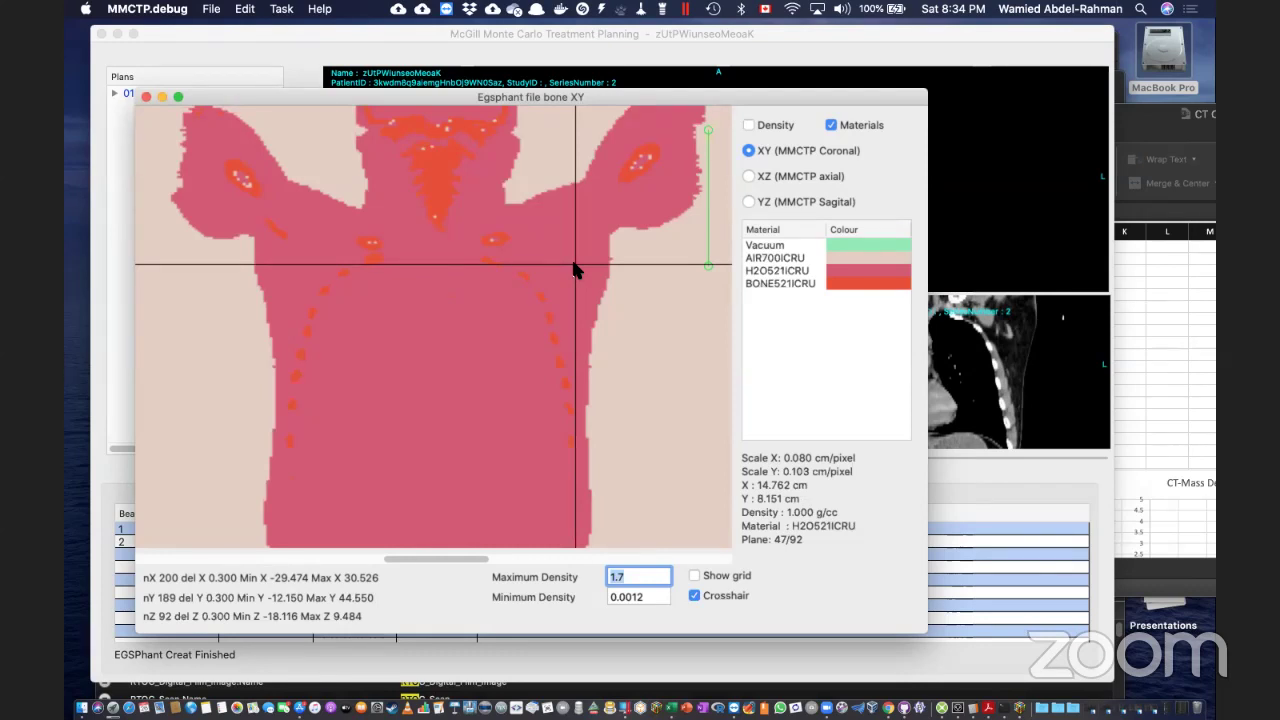
left_click_drag(575, 268, 145, 103)
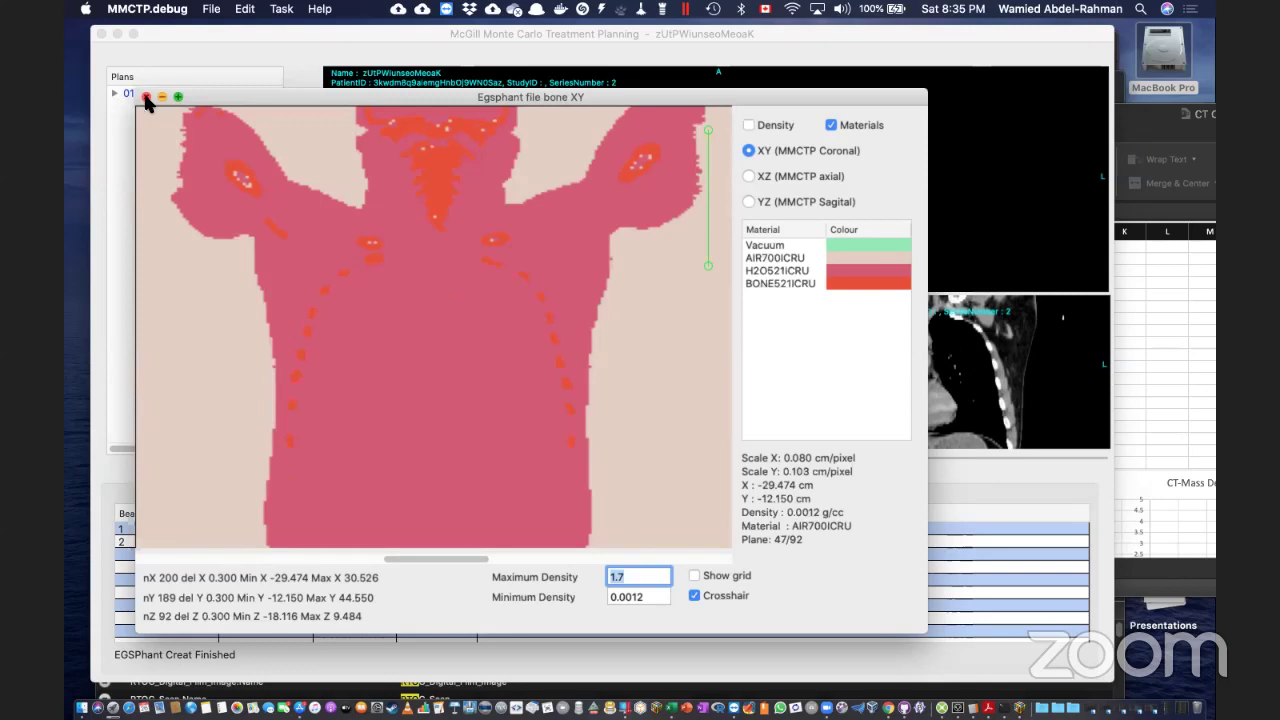
left_click(145, 97)
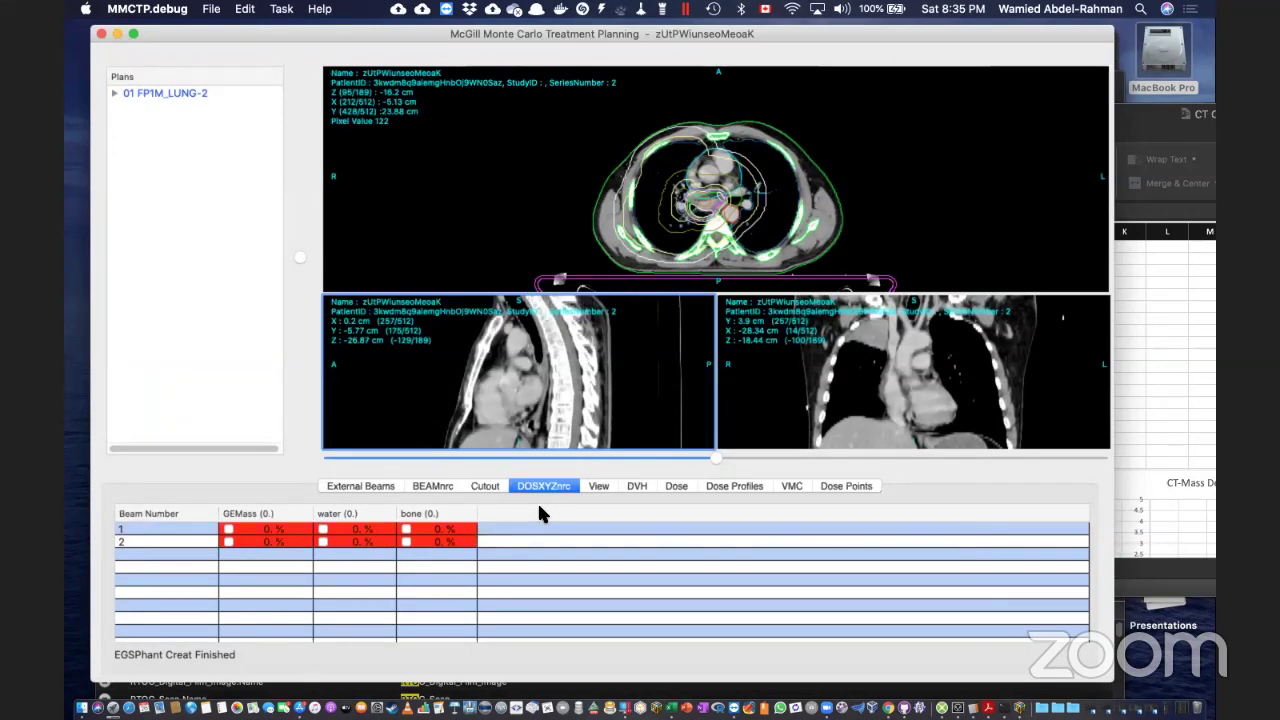
Expand the plan 01 FP1M_LUNG-2 and review its external beam parameters and the BEAMnrc progress of both beams.
left_click(429, 481)
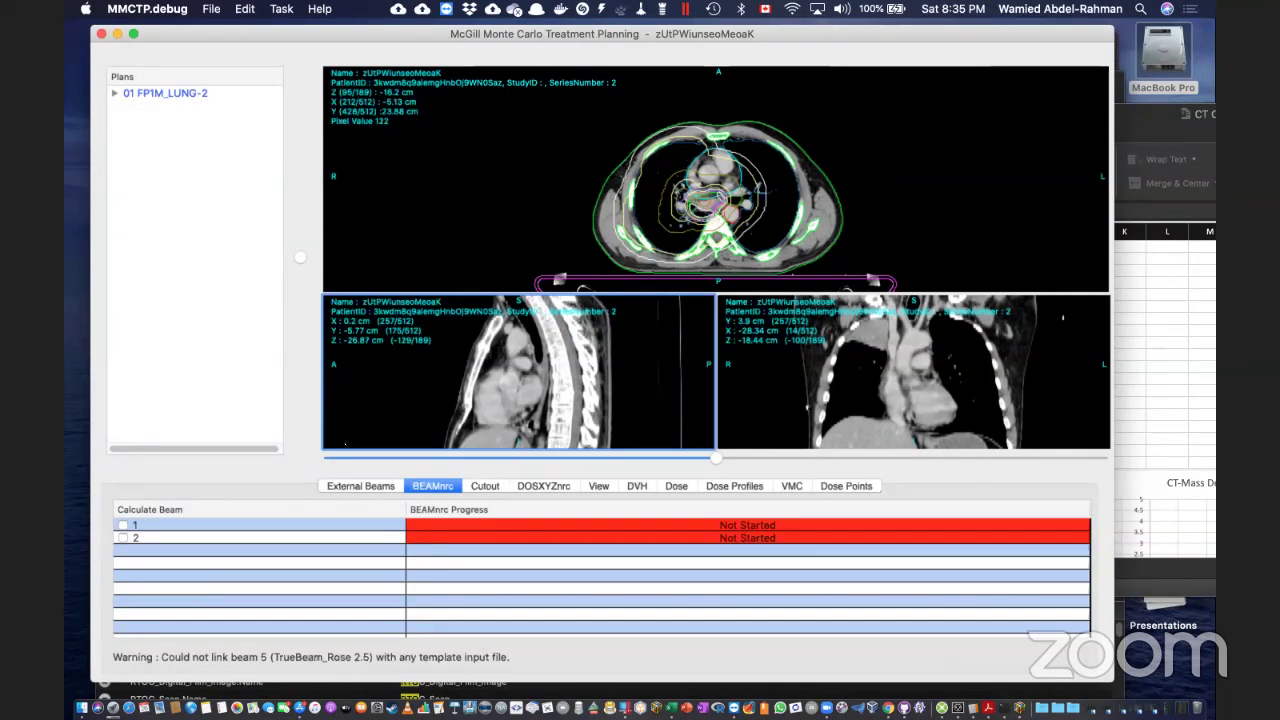
left_click(114, 93)
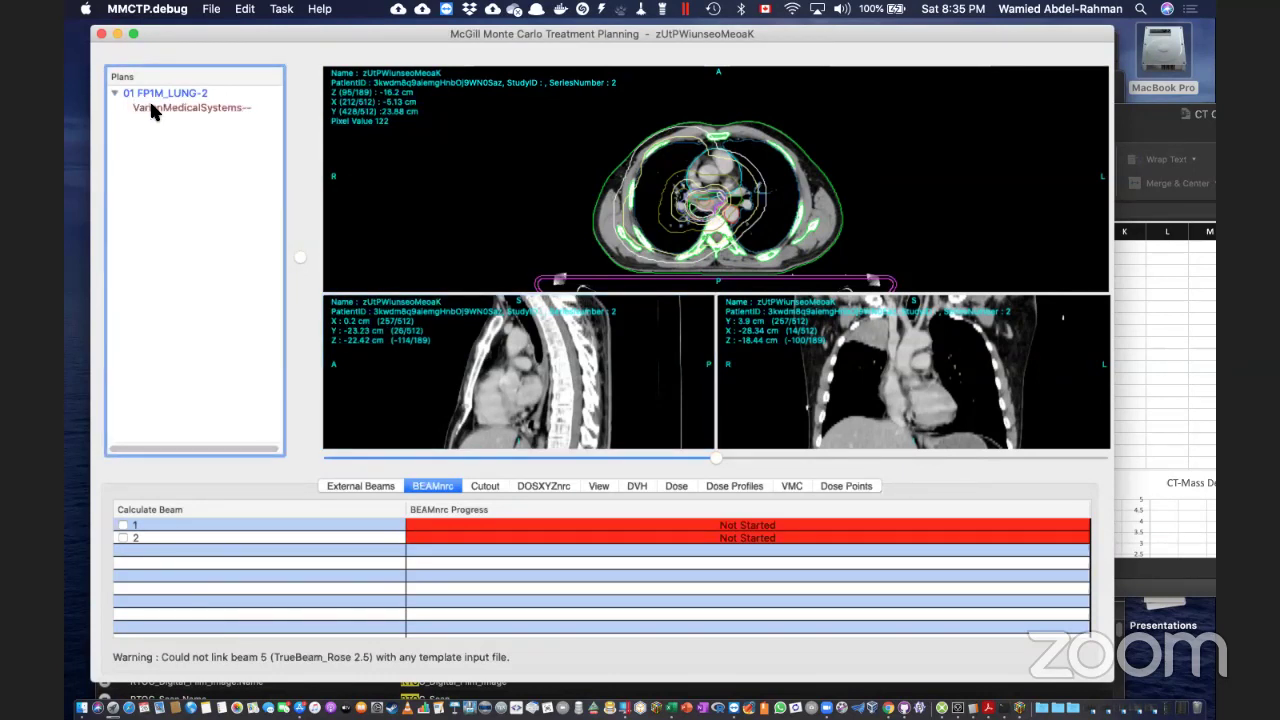
left_click(366, 485)
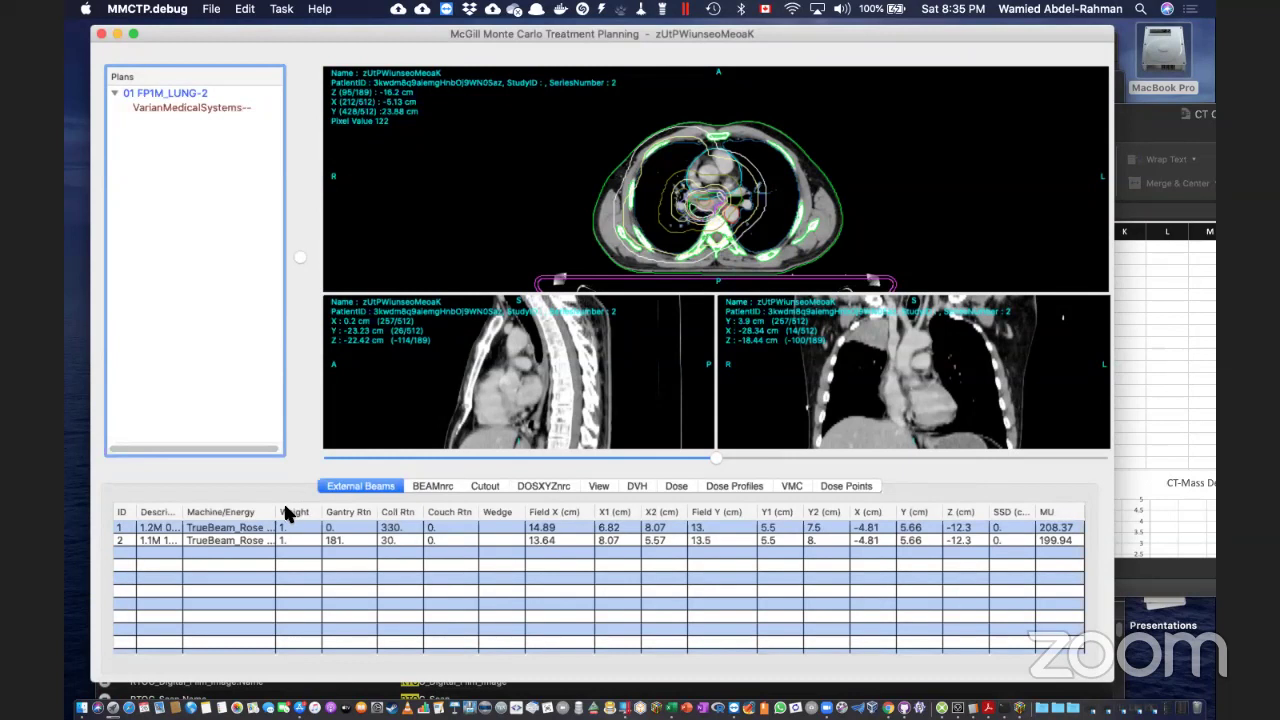
left_click(436, 488)
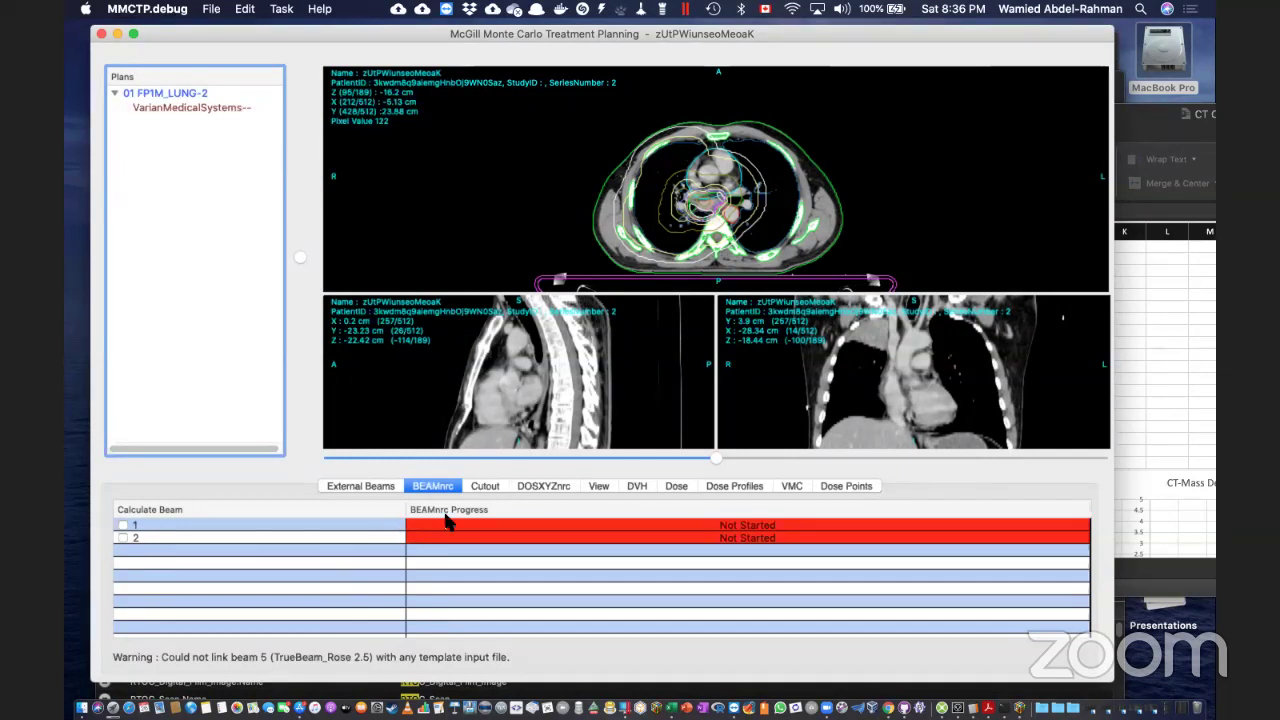
Open the new EGSPhant settings for beam 1, choose the Non-CT Phantom type, and close the settings without generating a file.
left_click(533, 487)
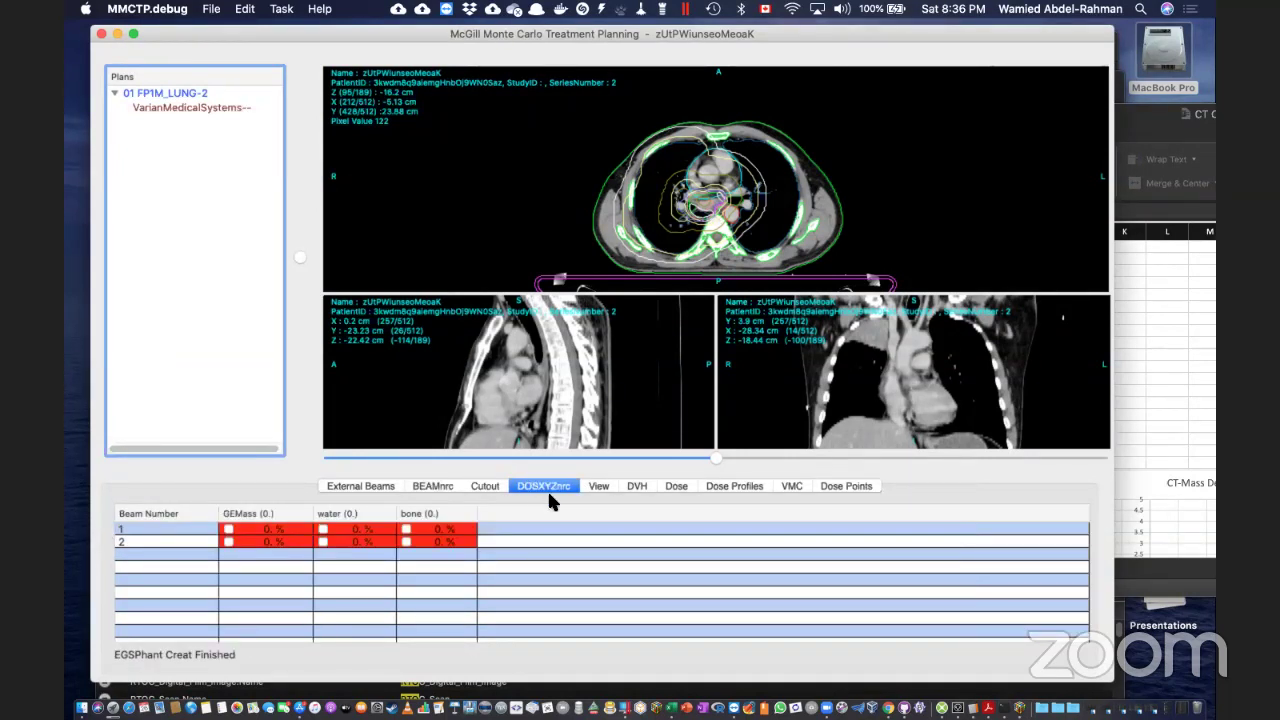
right_click(527, 529)
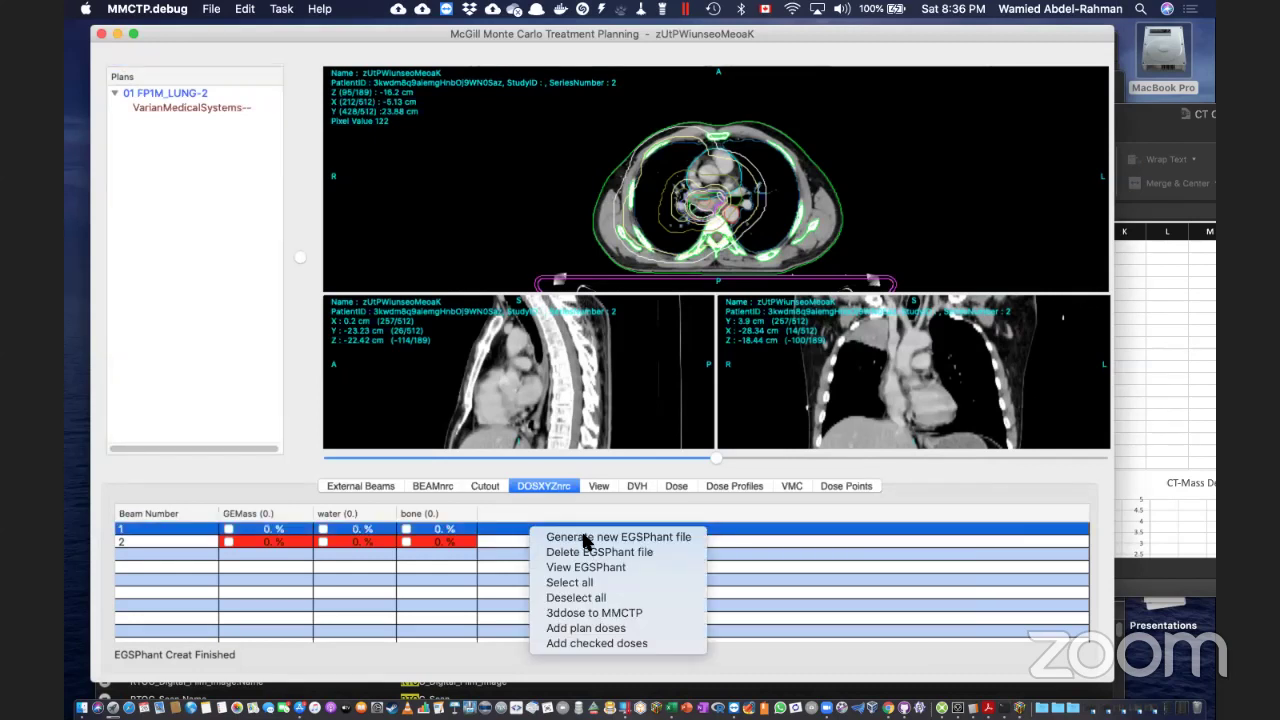
left_click(586, 539)
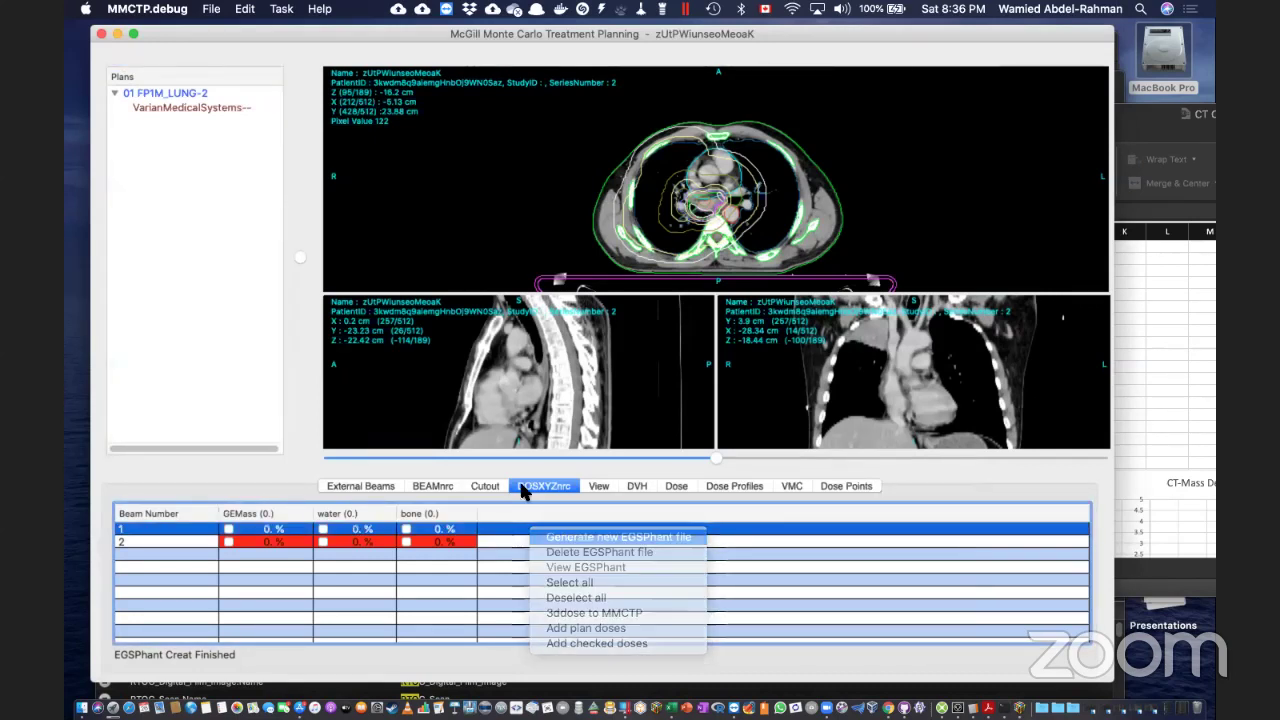
left_click(531, 103)
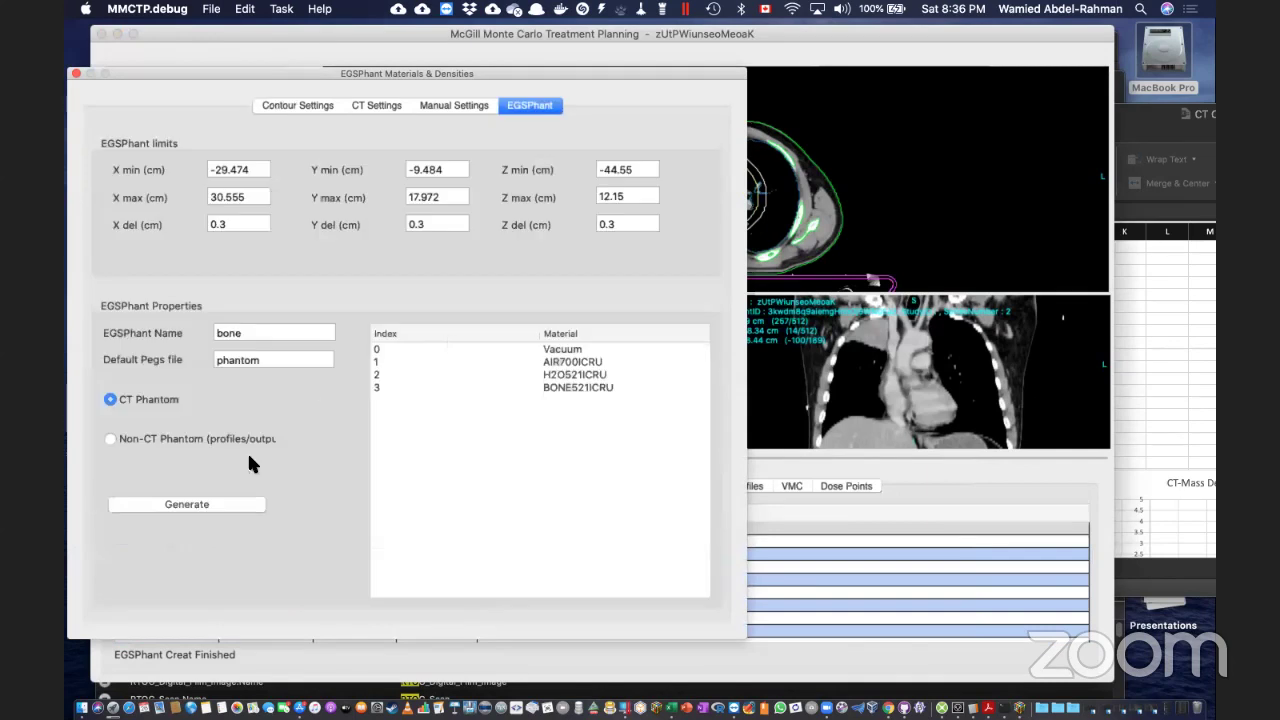
left_click(139, 438)
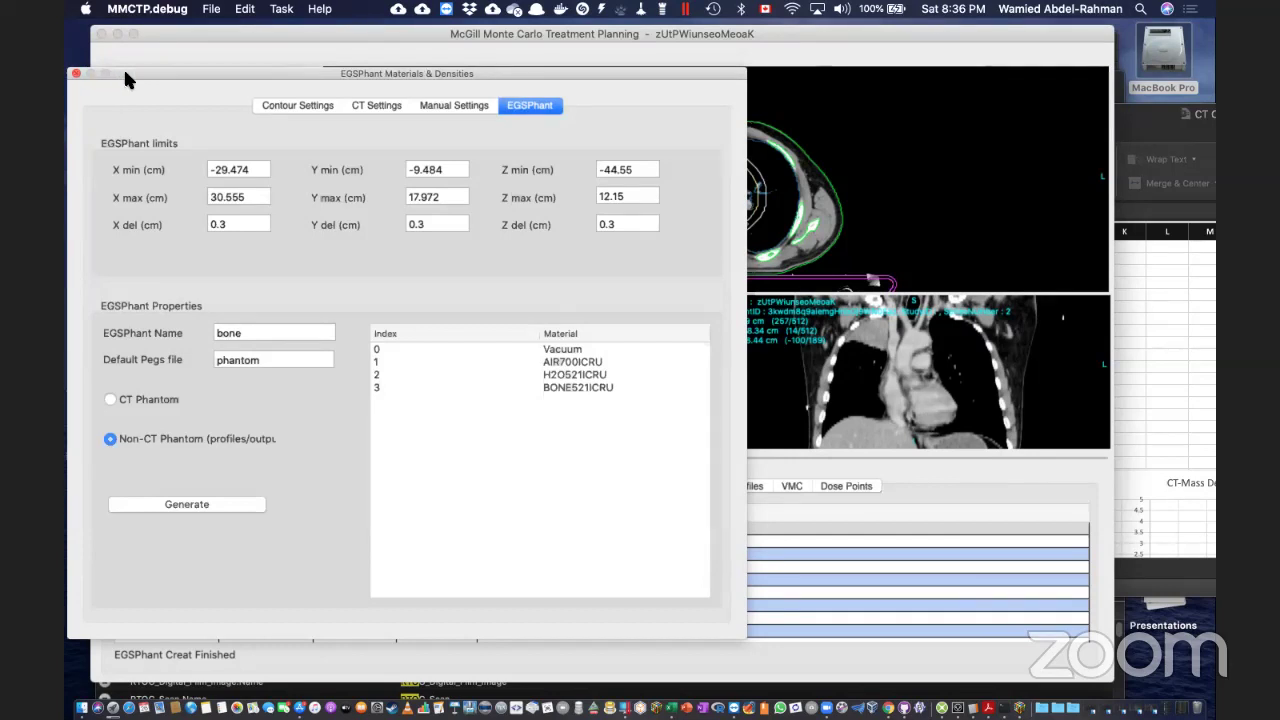
left_click_drag(125, 70, 329, 117)
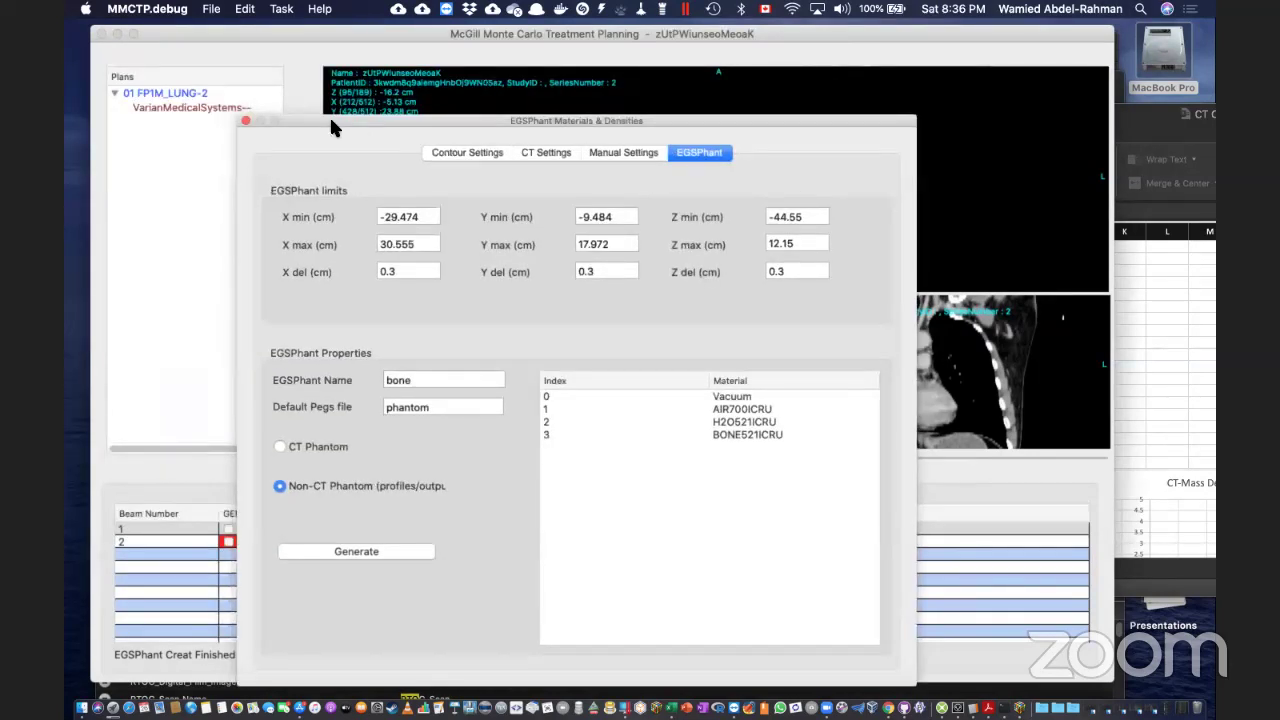
left_click(330, 124)
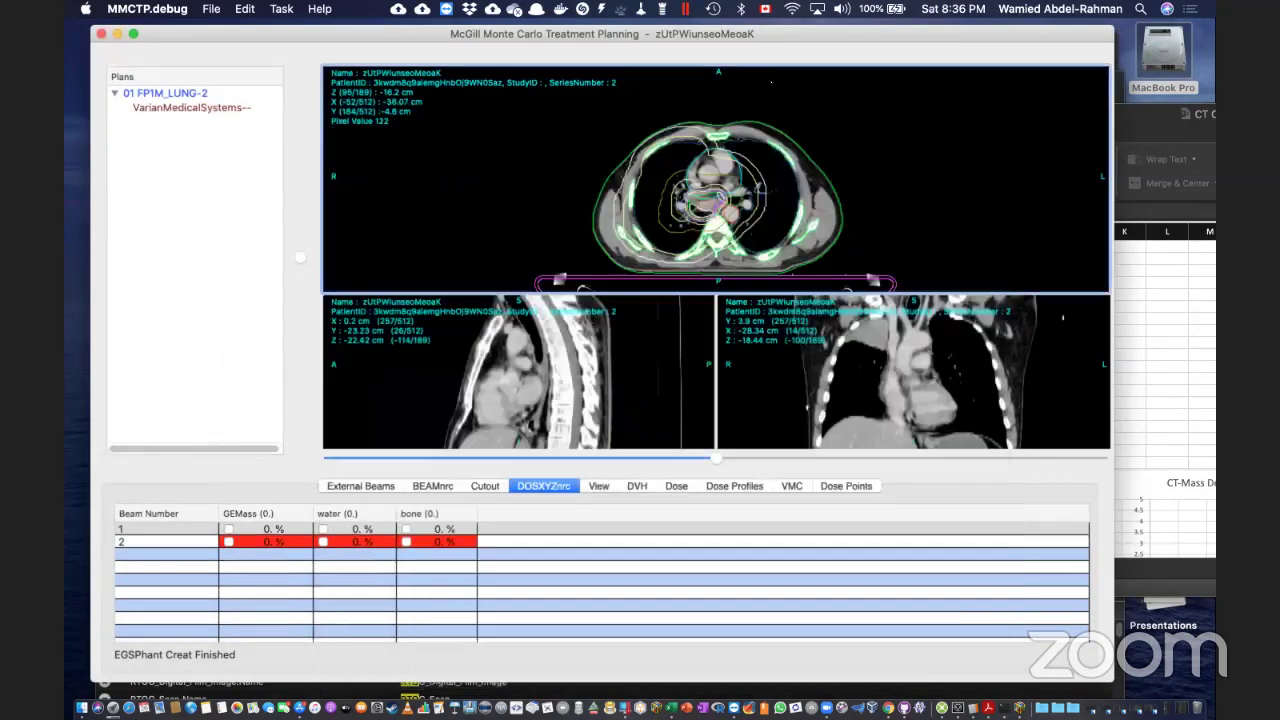
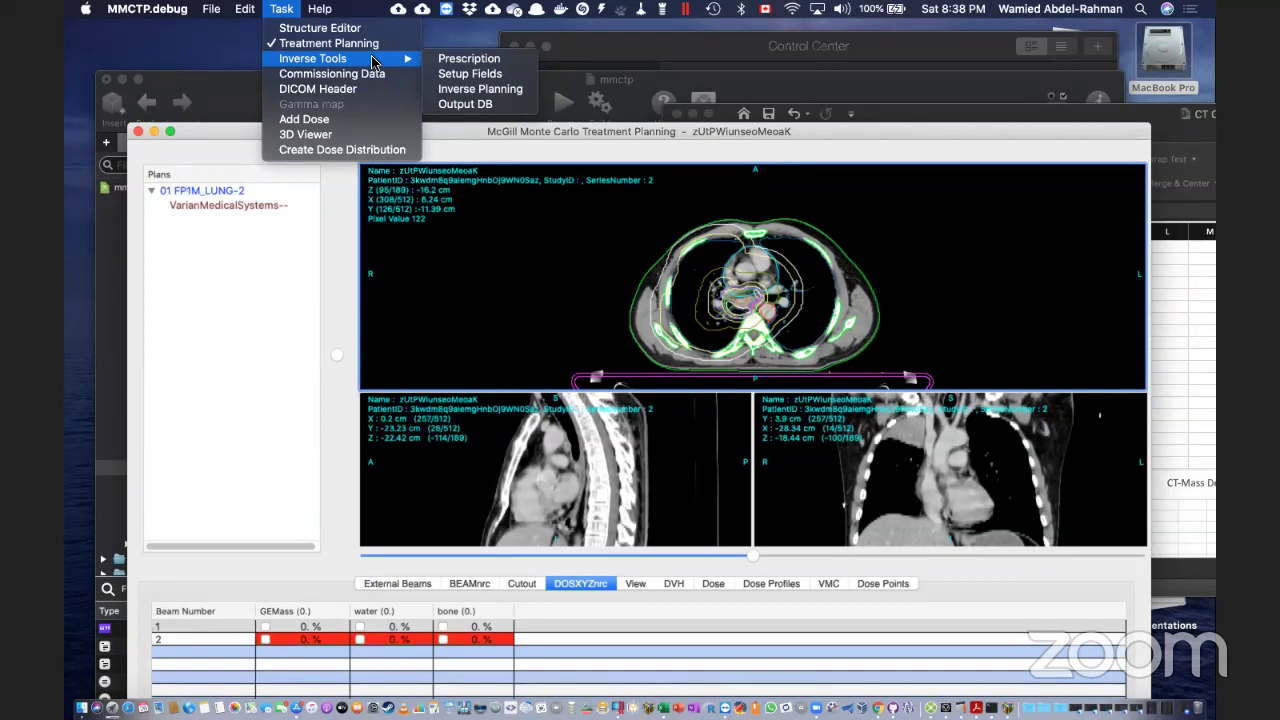
Open the Inverse Planning optimization window for the plan FP1M_LUNG-2.
left_click(476, 90)
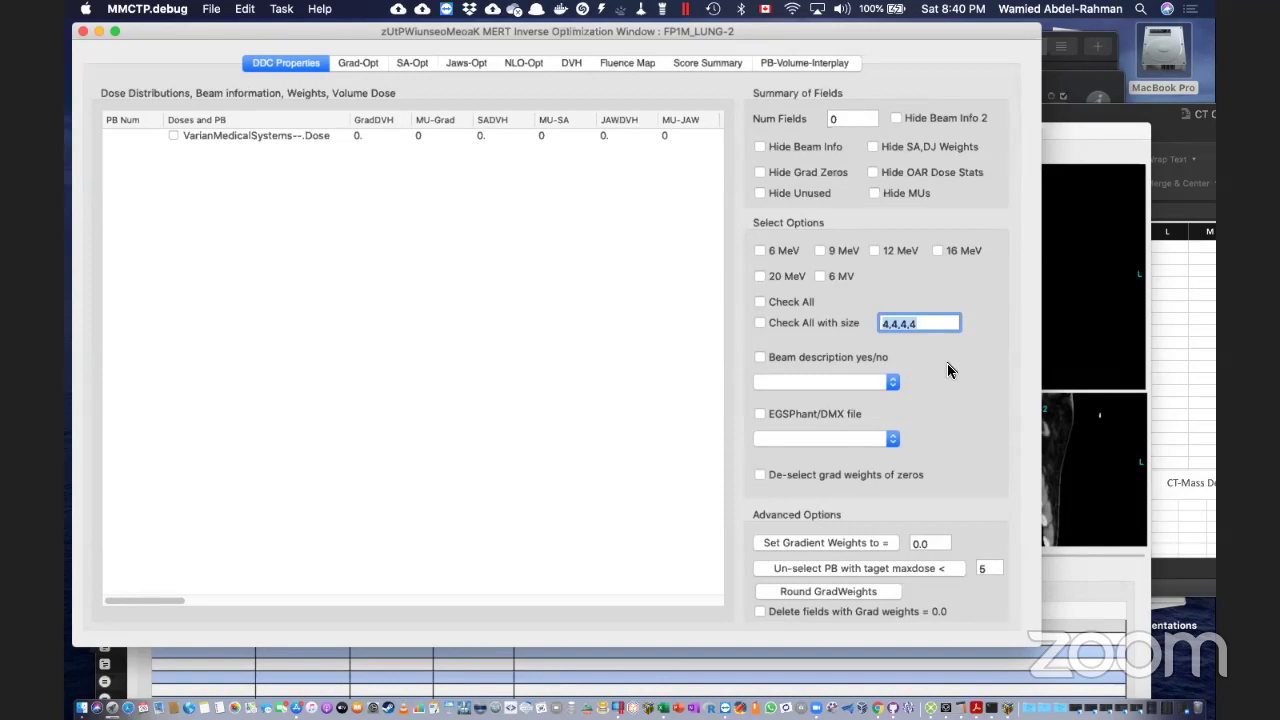
Reposition the MERT Inverse Optimization window for FP1M_LUNG-2 and close it to return to treatment planning.
left_click_drag(963, 35, 983, 148)
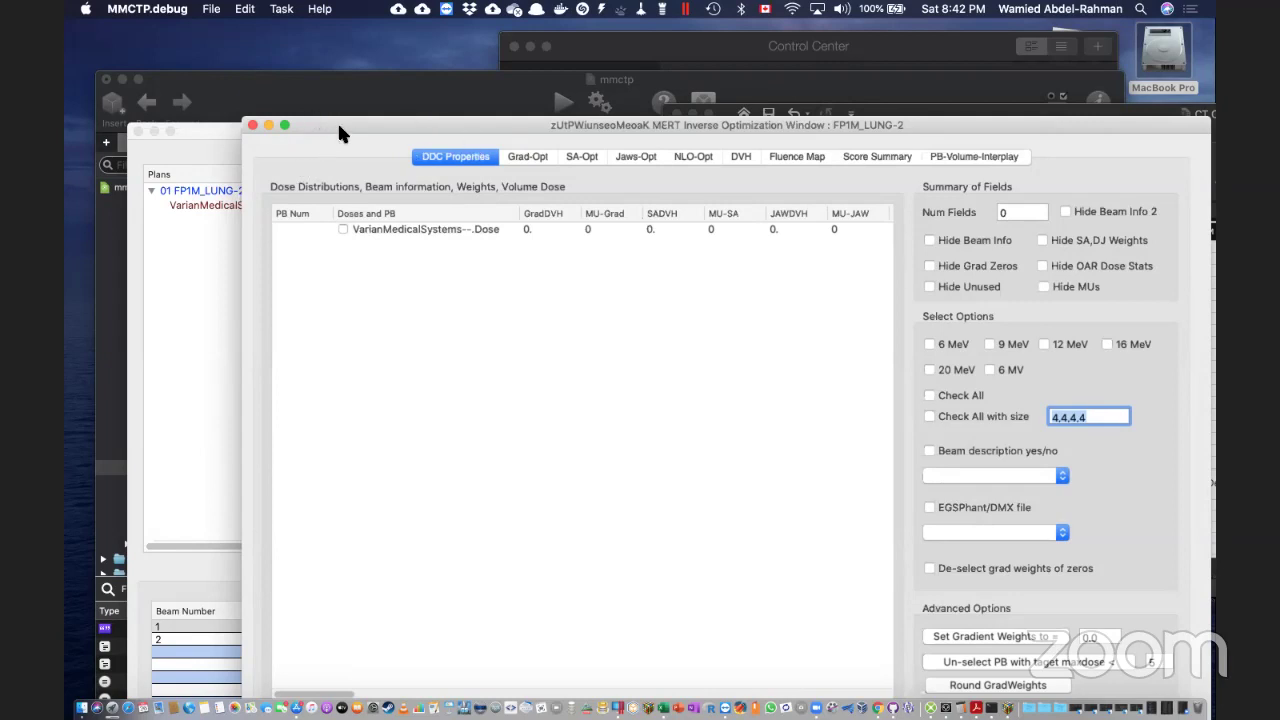
left_click_drag(340, 130, 319, 138)
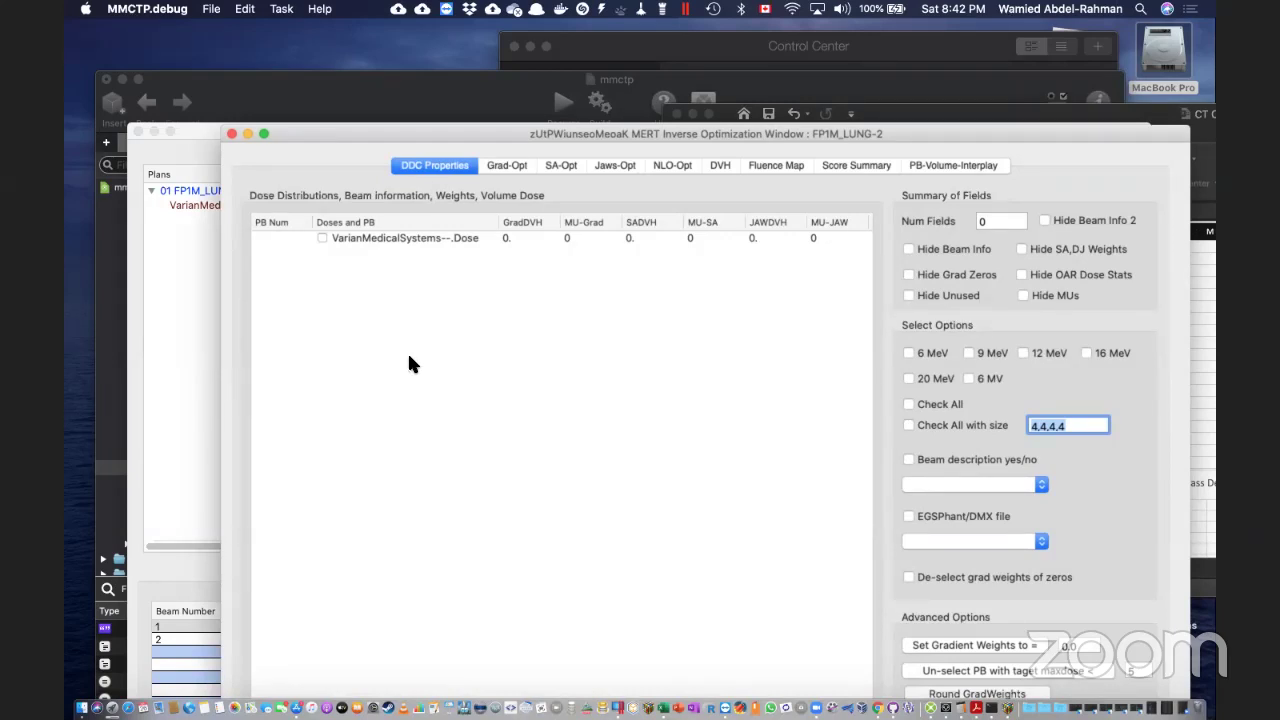
left_click(232, 134)
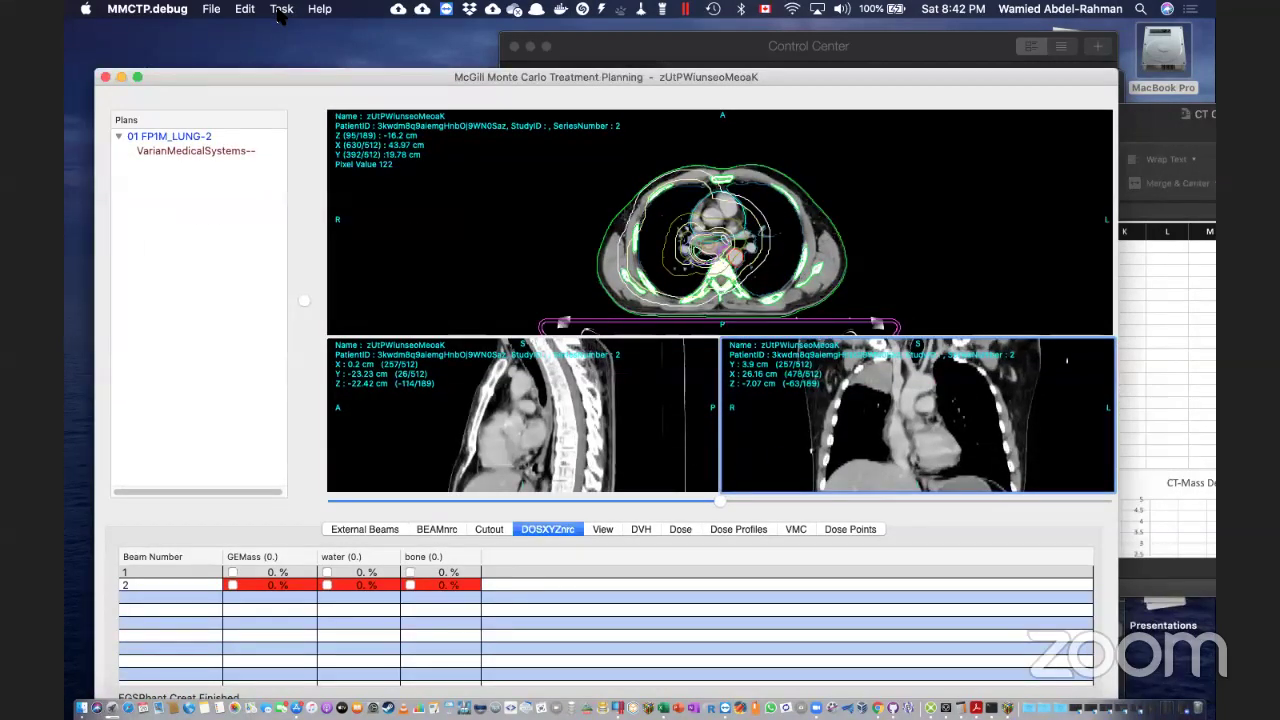
Open the Commissioning Data window, look over its Profiles/PDDs table and graph properties, and close it.
left_click(282, 10)
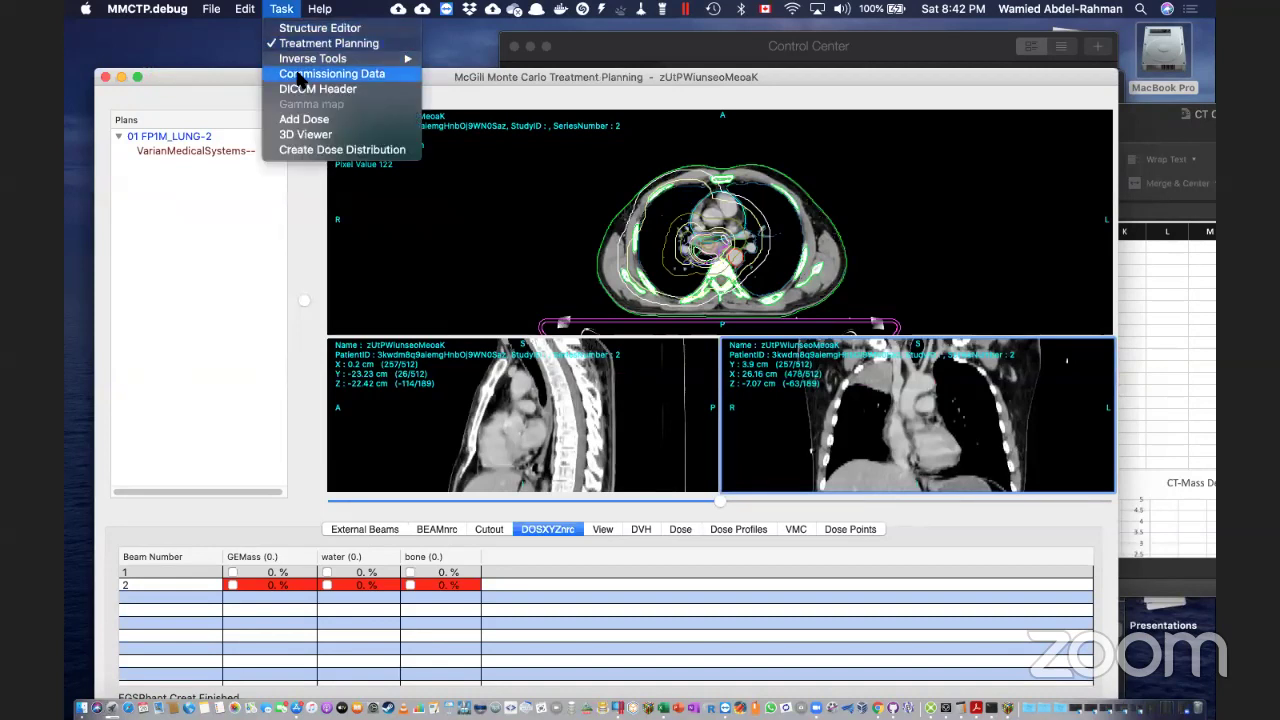
mouse_move(308, 62)
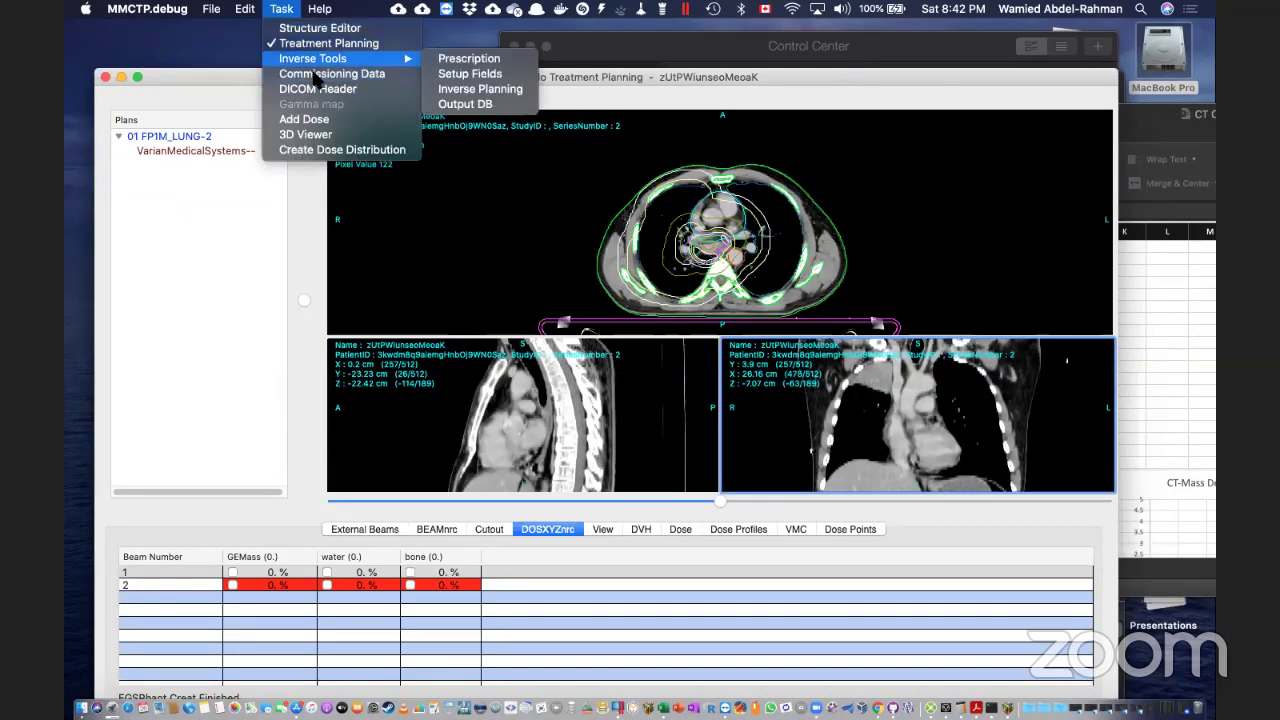
left_click(316, 78)
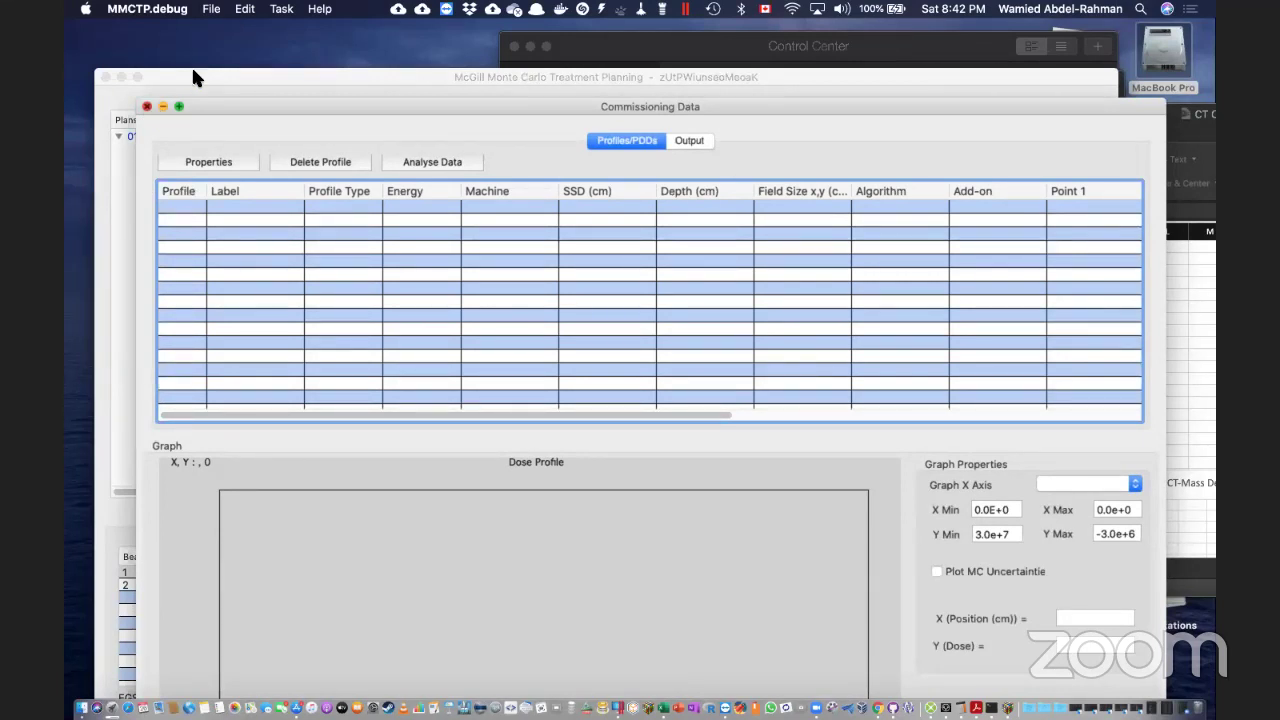
left_click(296, 68)
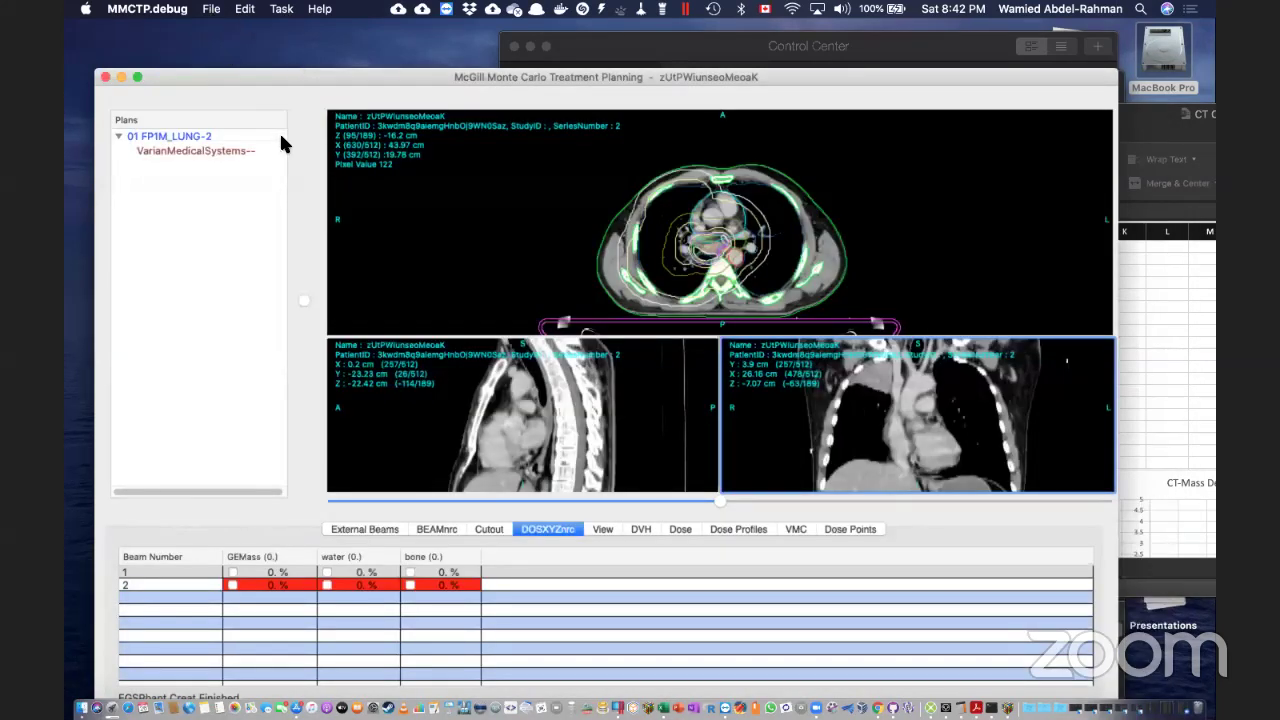
left_click(281, 8)
key("Left")
key("Left")
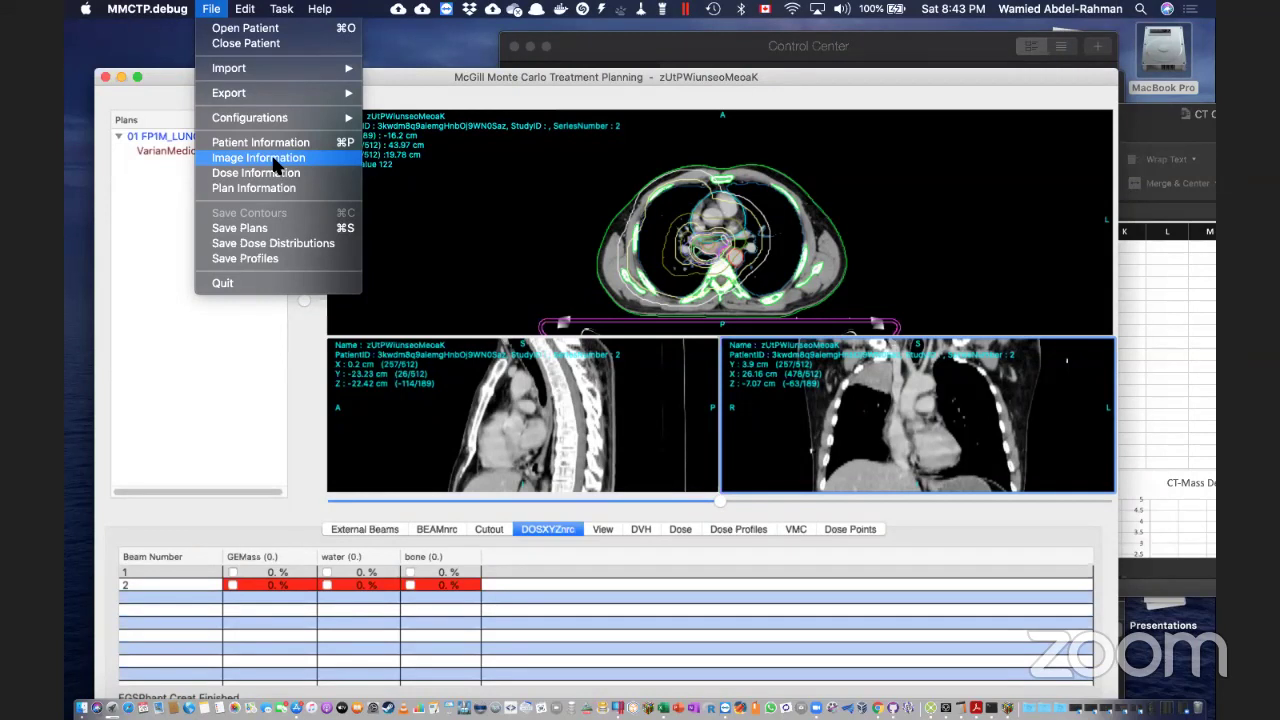
left_click(840, 80)
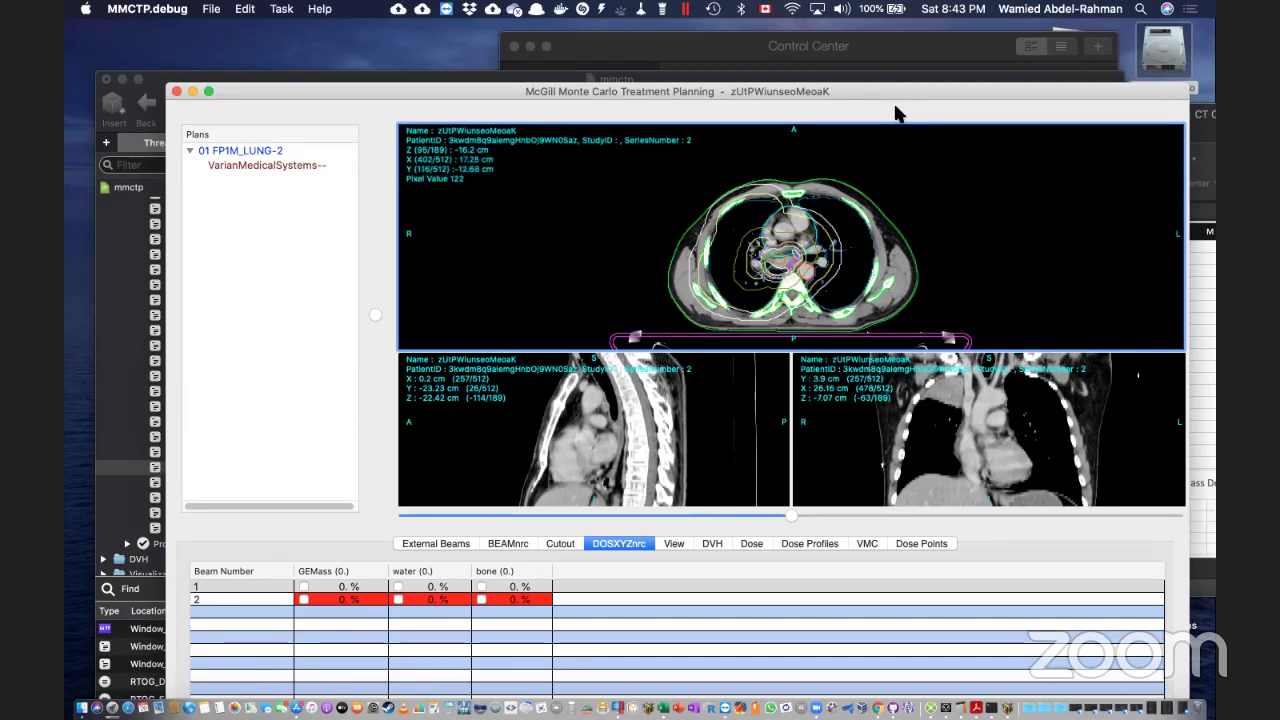
left_click_drag(896, 94, 896, 107)
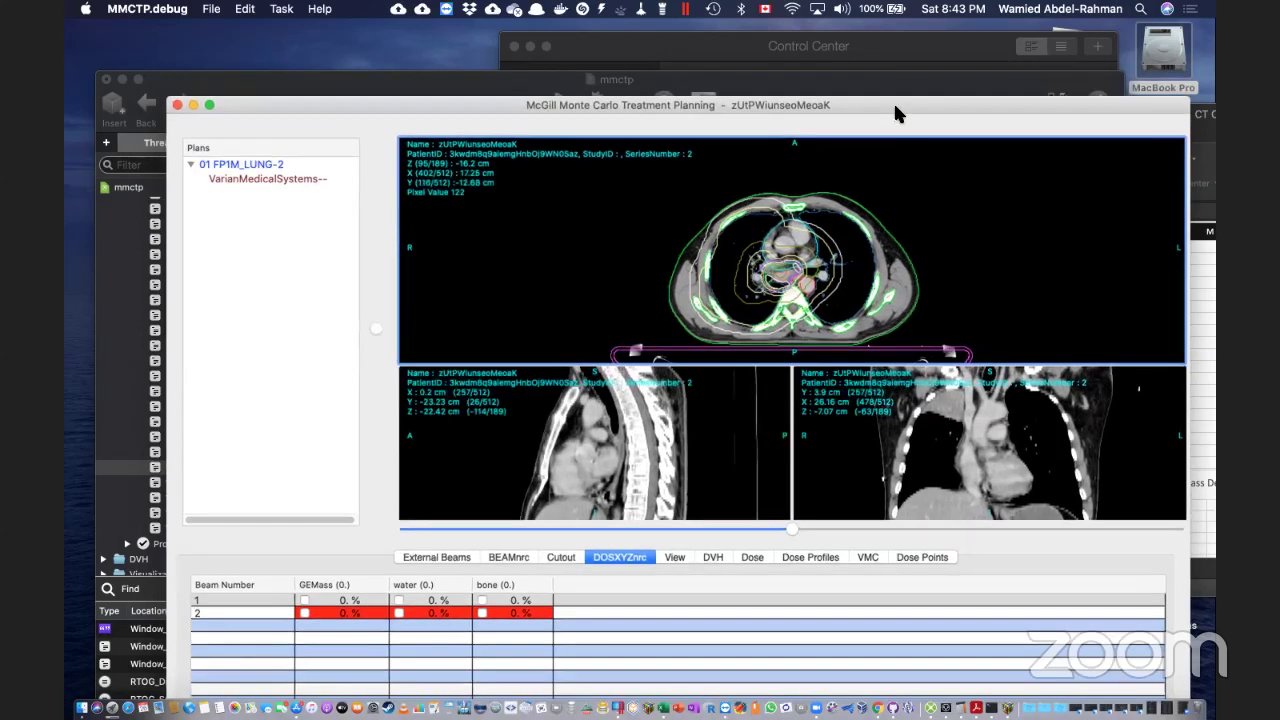